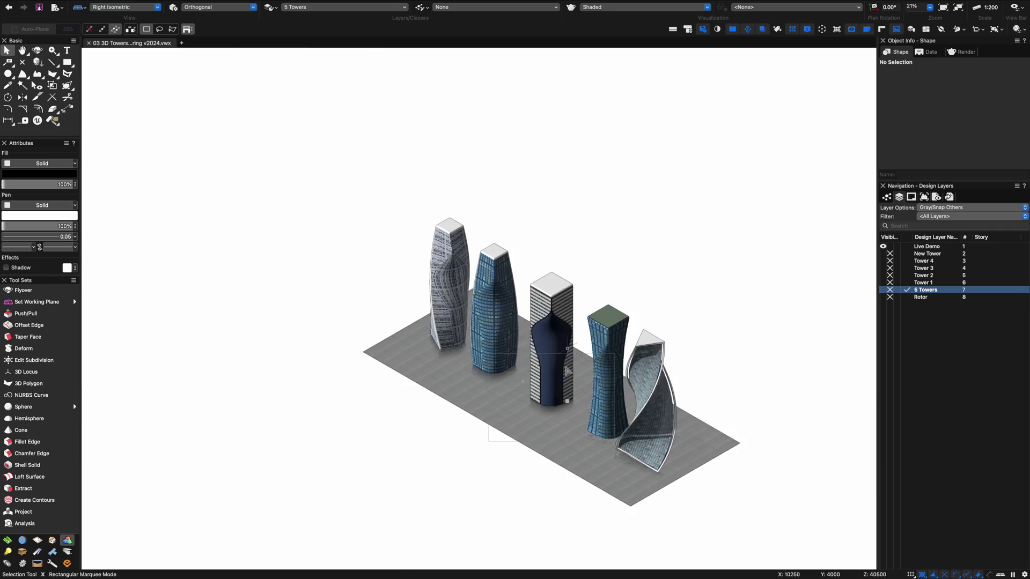
Examine the five-tower model and the example buildings on the Tower 1 to Tower 4 design layers
key(shift+c)
mouse_move(510, 415)
mouse_down()
mouse_move(528, 359)
mouse_move(584, 340)
mouse_move(649, 352)
mouse_move(620, 381)
mouse_move(534, 414)
mouse_move(445, 384)
mouse_move(383, 405)
mouse_move(311, 408)
mouse_move(287, 379)
mouse_move(377, 414)
mouse_move(467, 404)
mouse_move(526, 418)
mouse_up()
click(907, 283)
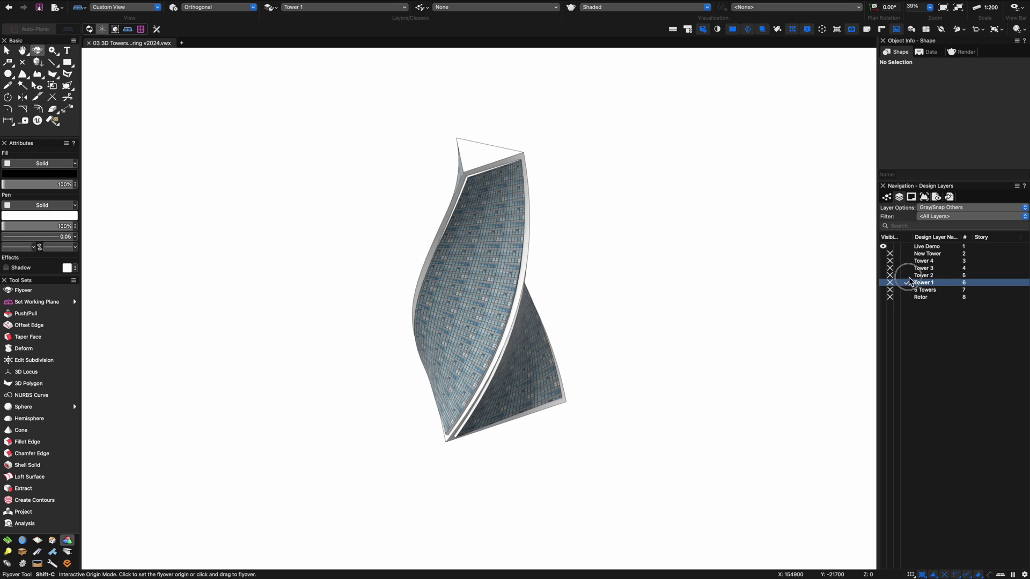
click(910, 275)
click(909, 269)
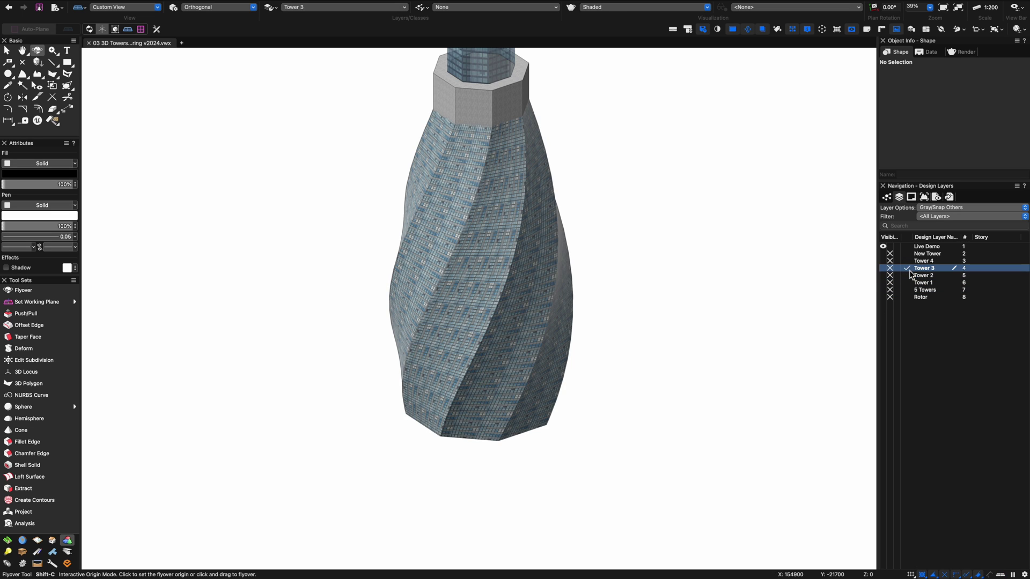
click(910, 261)
On the Live Demo layer in Top/Plan view, draw a circumscribed 12-sided regular polygon centred on the origin, 40000 across
click(909, 247)
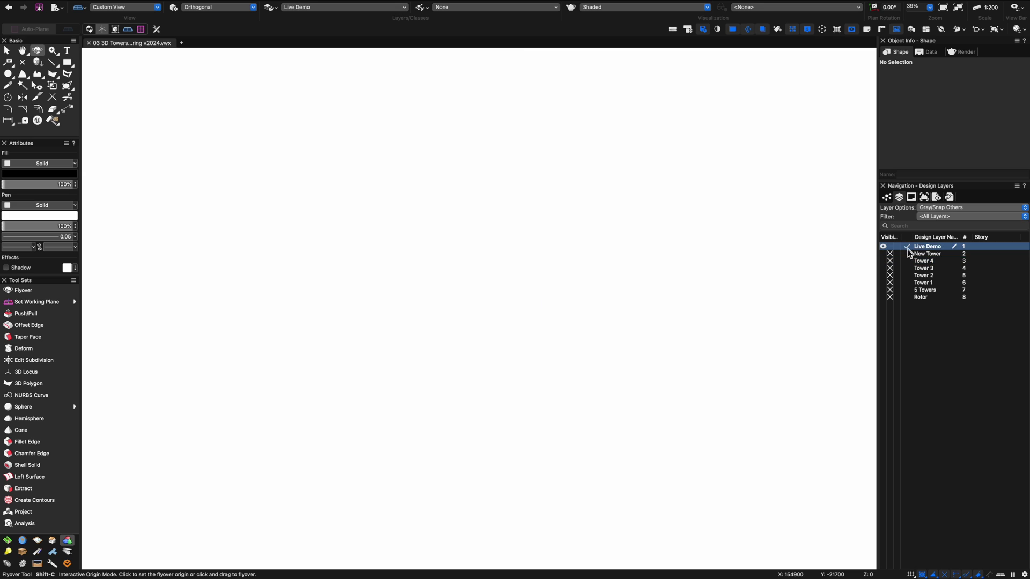
key(super+5)
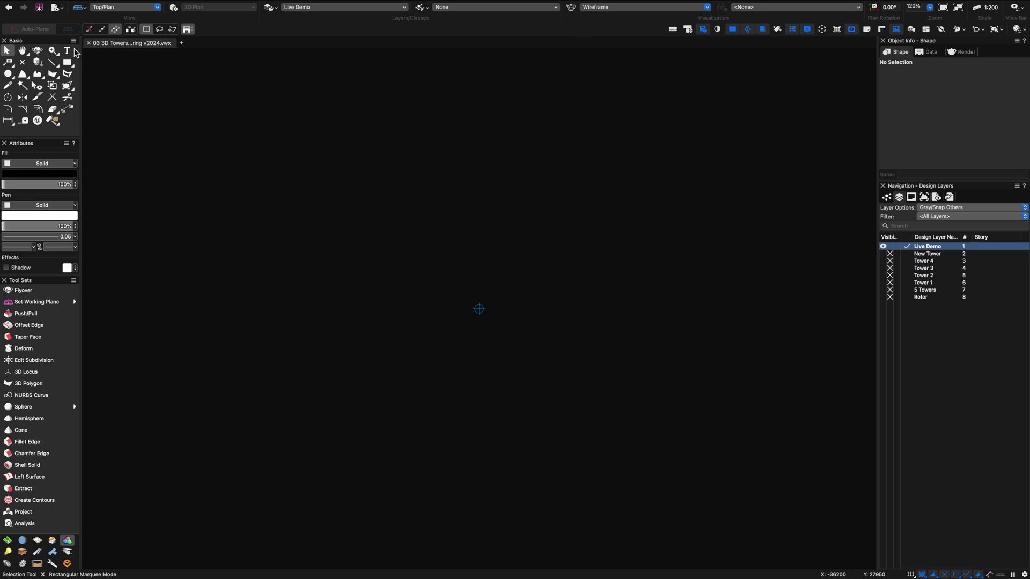
drag(52, 73, 114, 87)
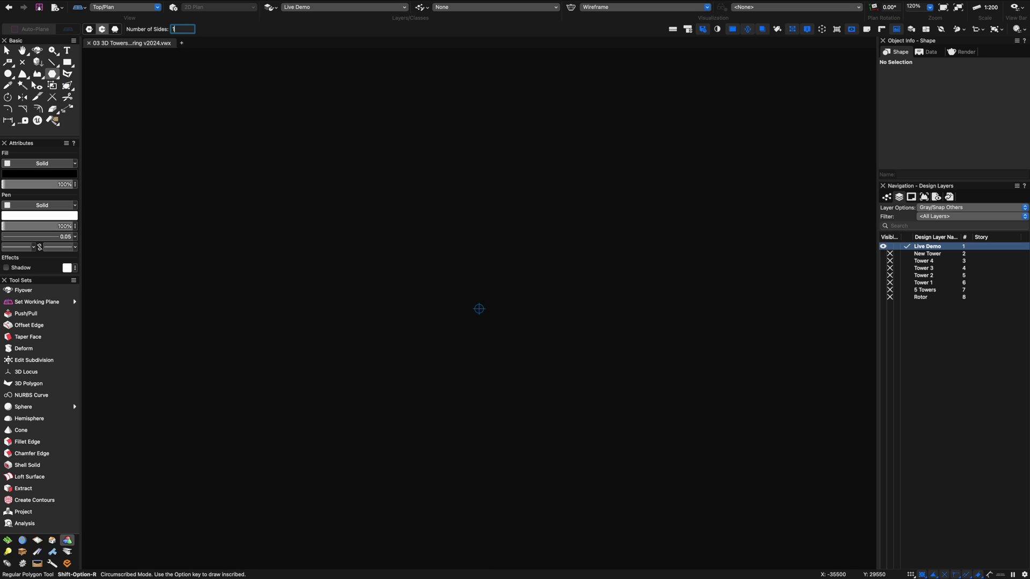
click(479, 308)
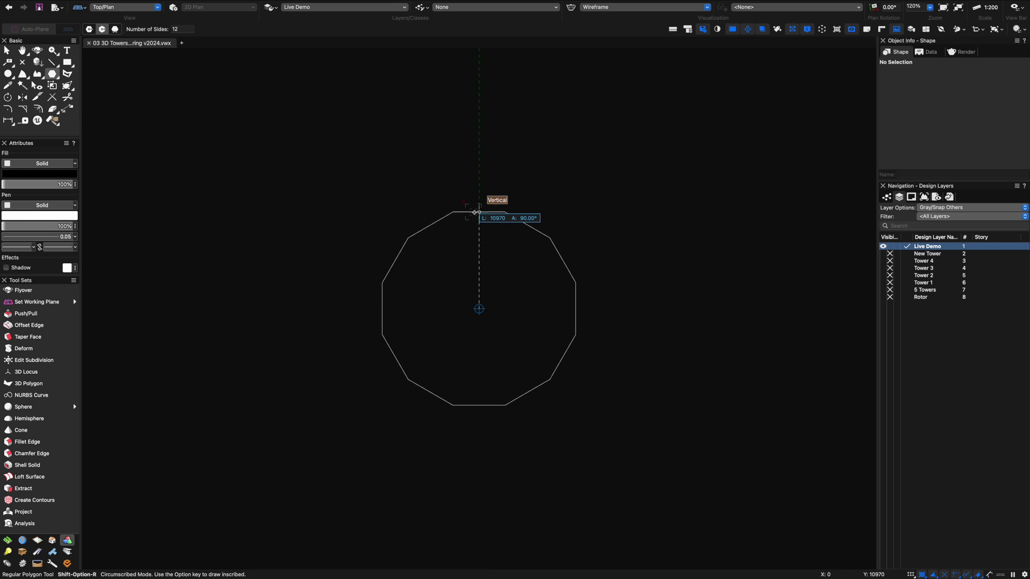
key(Return)
key(Return)
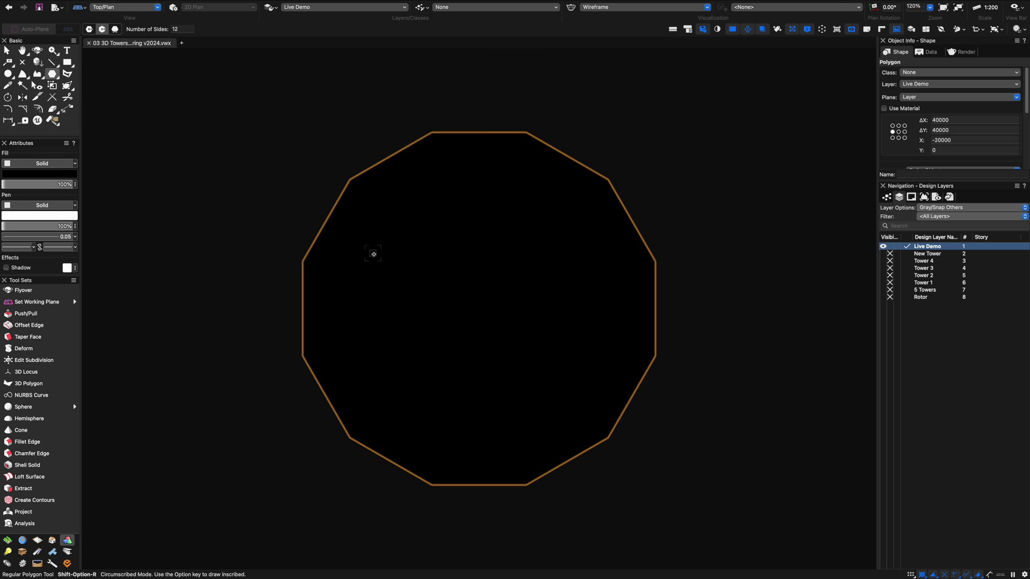
Extrude the 12-sided polygon 150 m upward in Right Isometric view and fit the view to the object
click(153, 9)
click(157, 110)
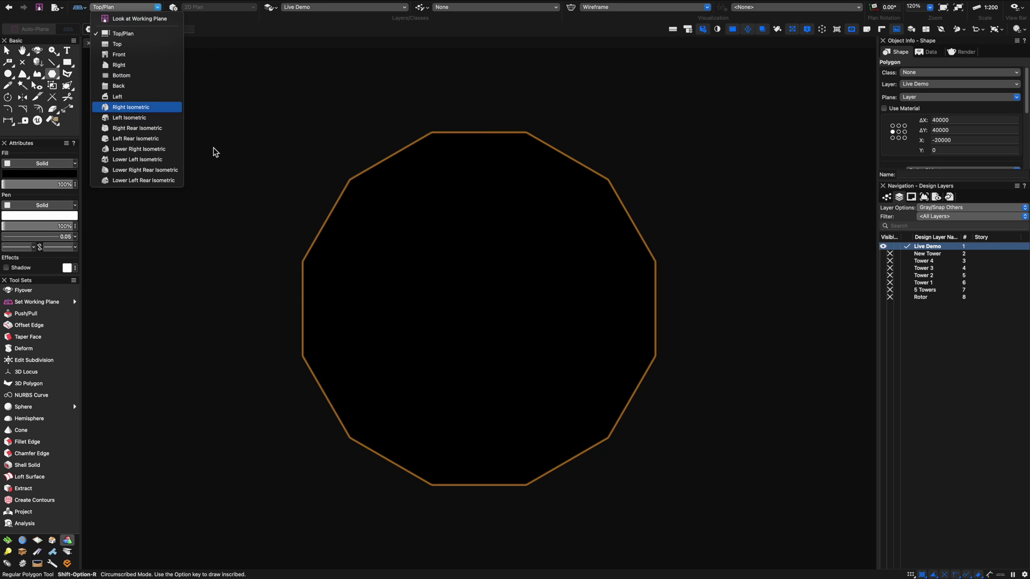
scroll(403, 364, down, 10)
scroll(408, 360, up, 5)
drag(410, 370, 390, 146)
scroll(391, 225, down, 4)
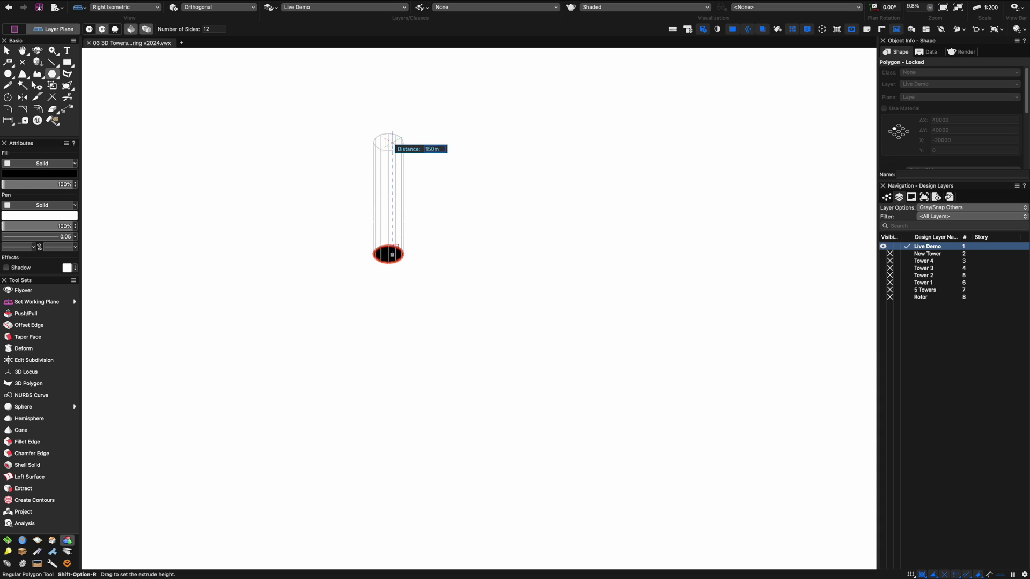
key(Return)
key(Return)
scroll(387, 226, up, 3)
key(super+6)
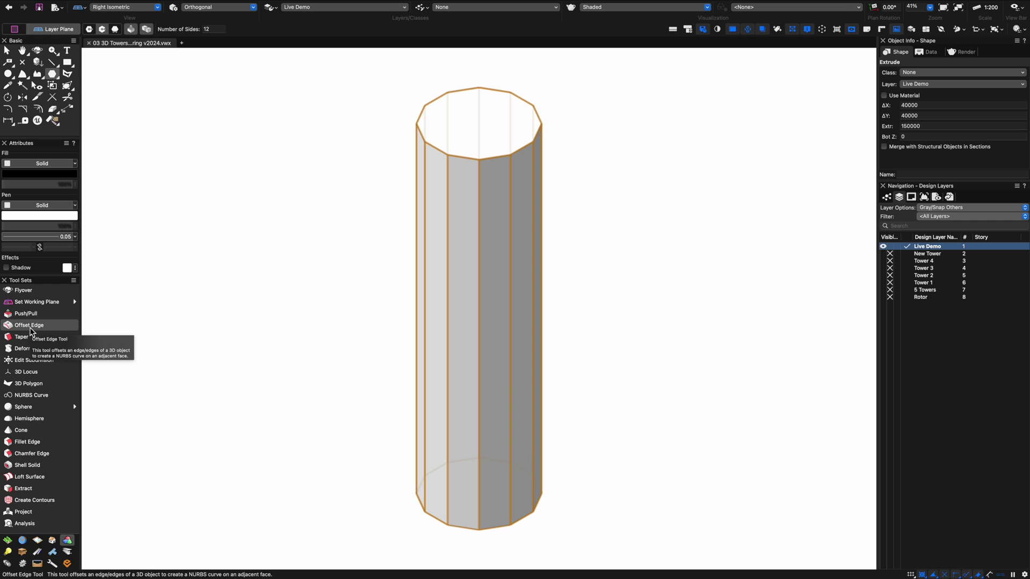
Taper the extruded tower with the Deform tool from the centre of its top face, narrowing it to about two-thirds width
click(24, 348)
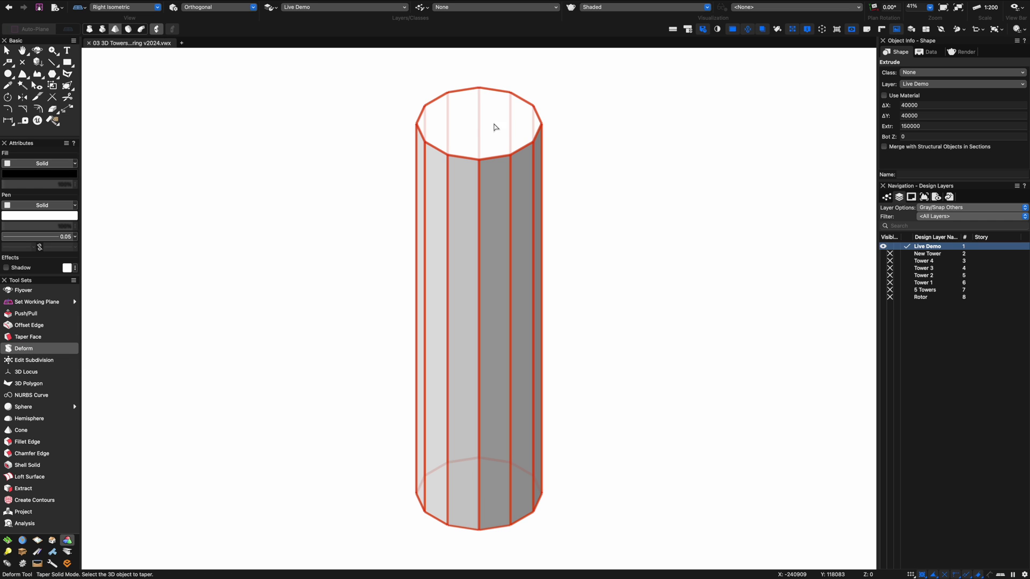
click(494, 127)
click(479, 124)
click(436, 149)
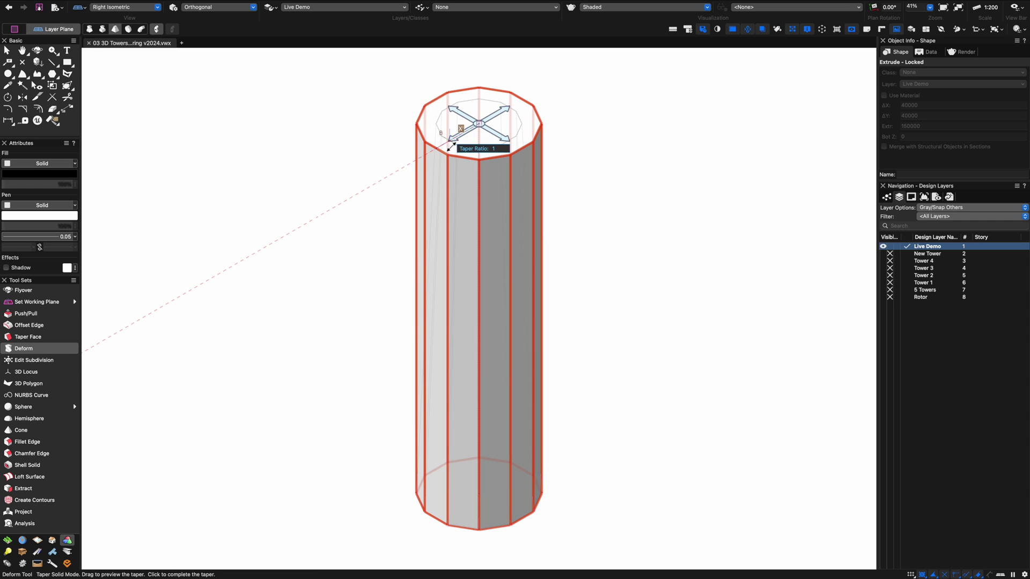
click(453, 146)
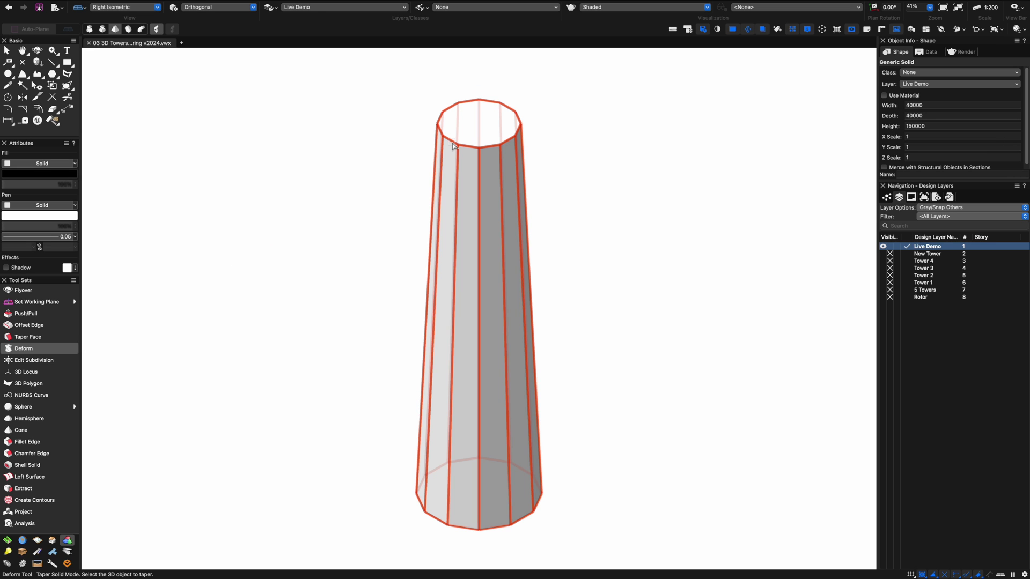
In Front view, bulge the tapered tower from the middle of its top edge with a bulge ratio of 2, and deselect it
key(2)
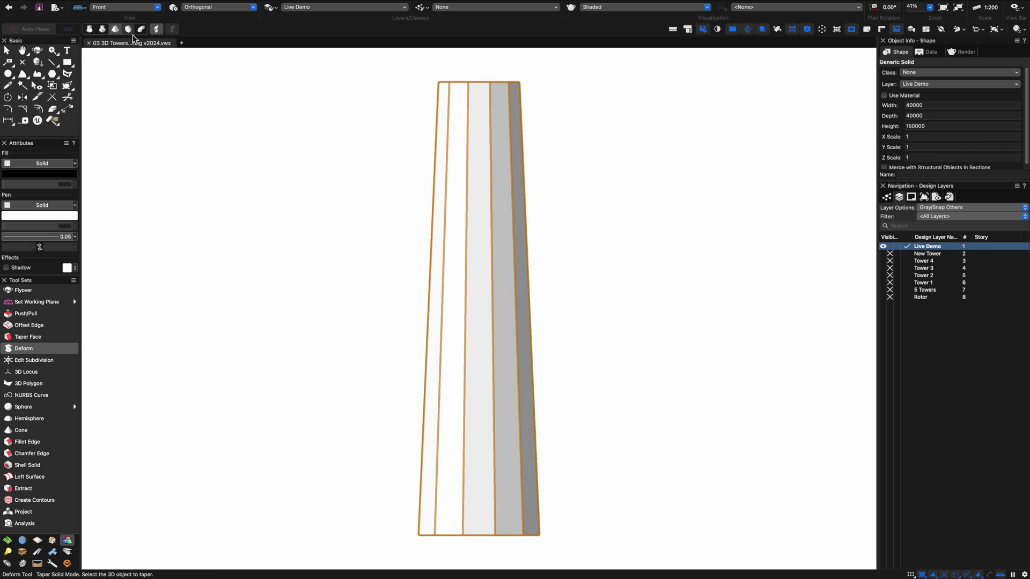
click(481, 86)
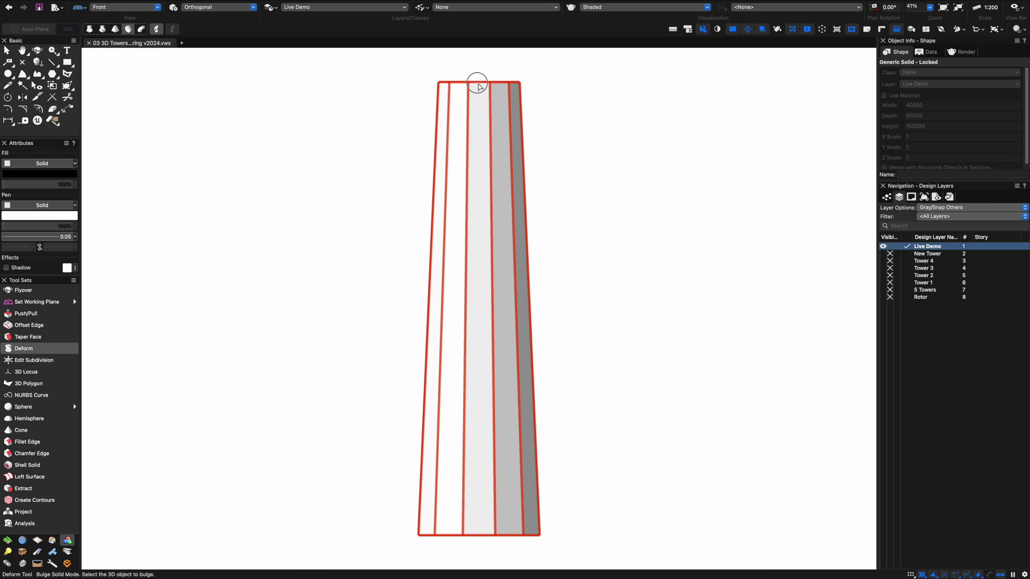
click(480, 87)
click(479, 81)
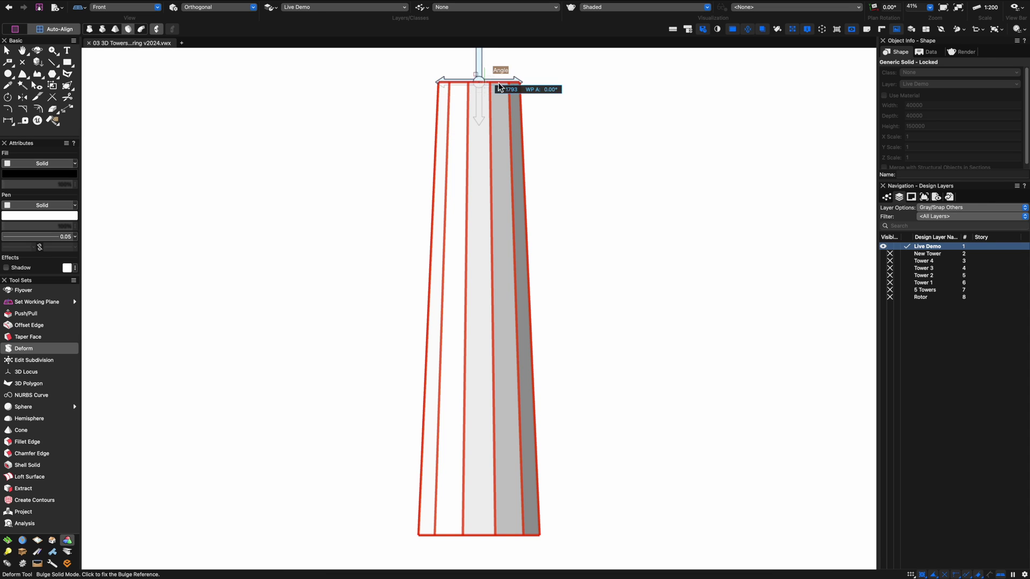
click(496, 79)
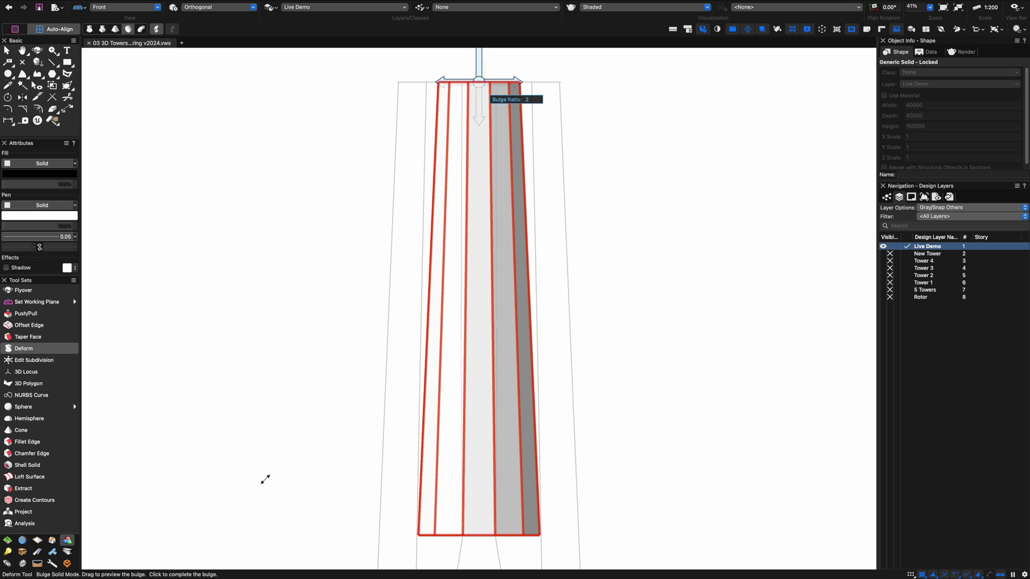
click(264, 479)
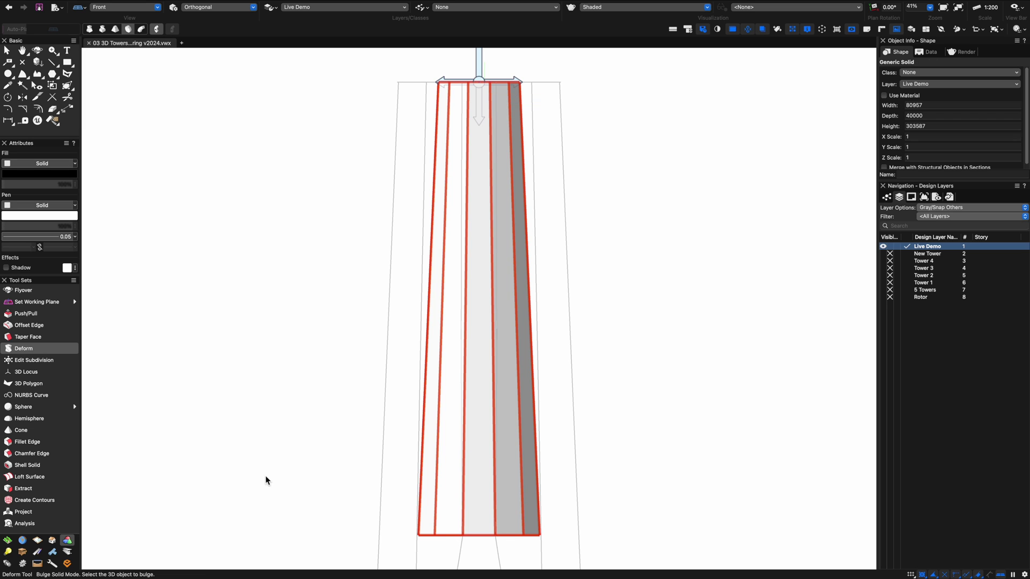
key(3)
scroll(372, 439, down, 5)
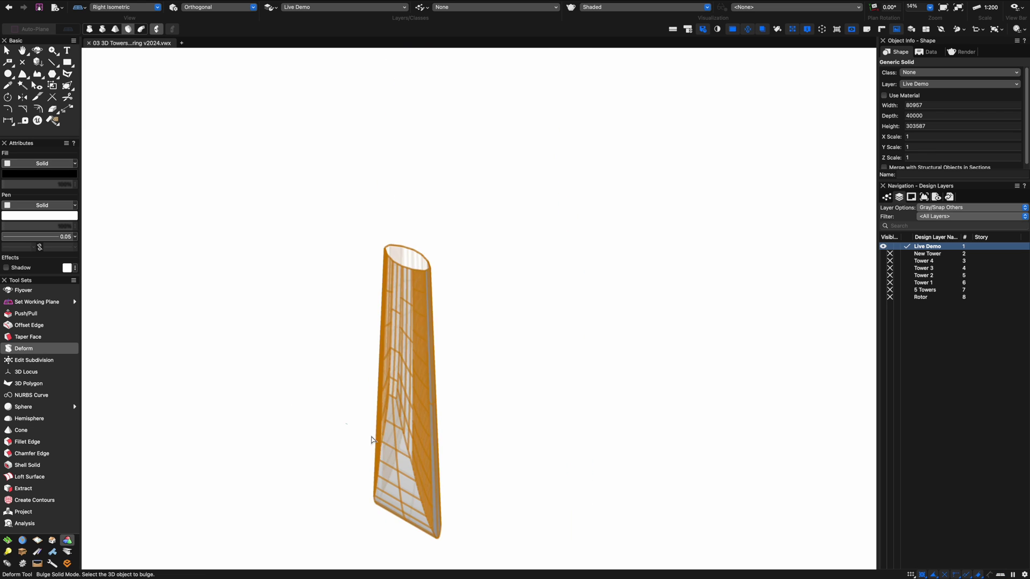
key(x)
key(x)
Bulge the deformed tower again in Right Isometric view from the centre of its top face with a bulge ratio of 2
scroll(414, 369, up, 2)
scroll(452, 301, down, 2)
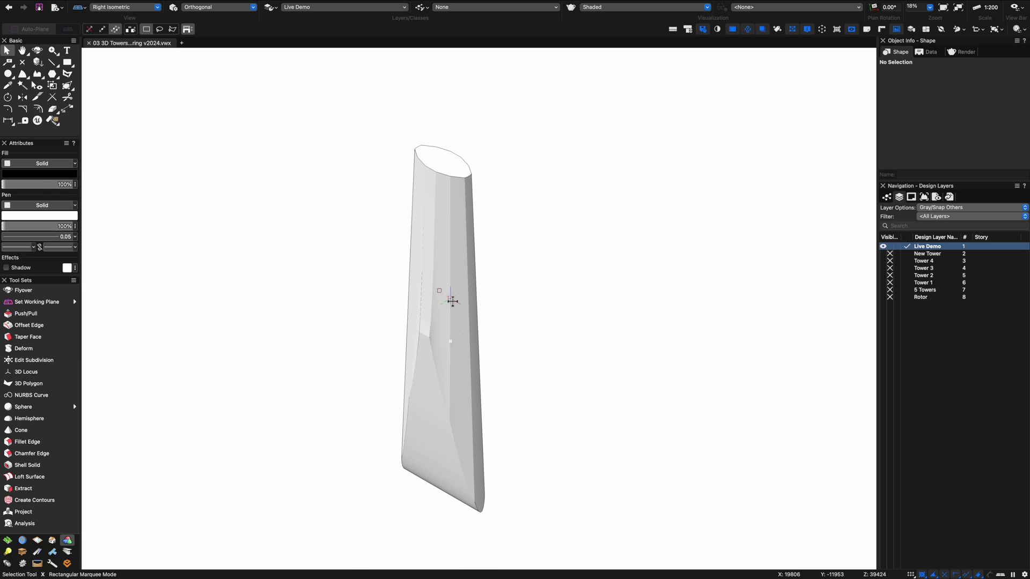
click(432, 164)
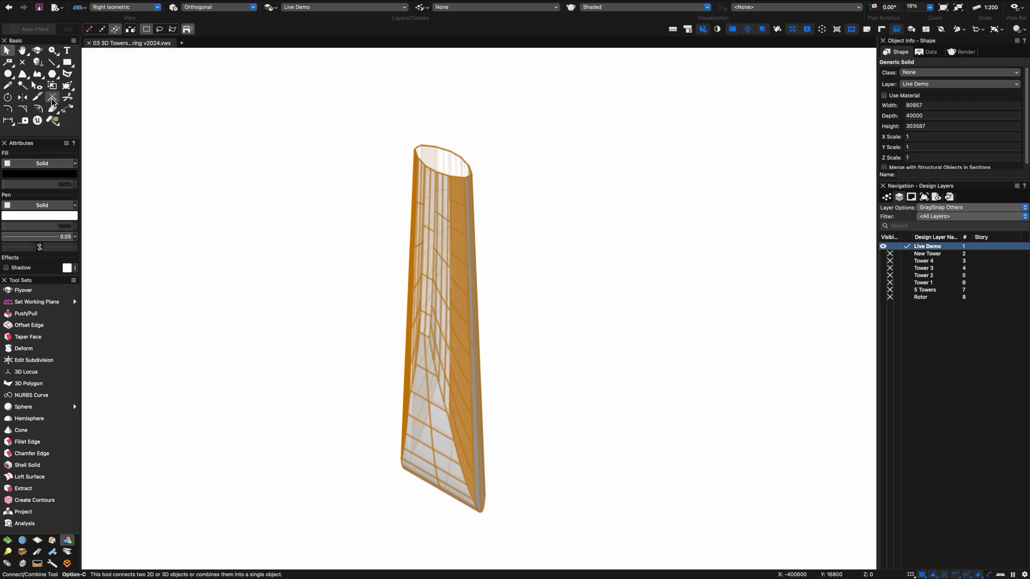
click(24, 348)
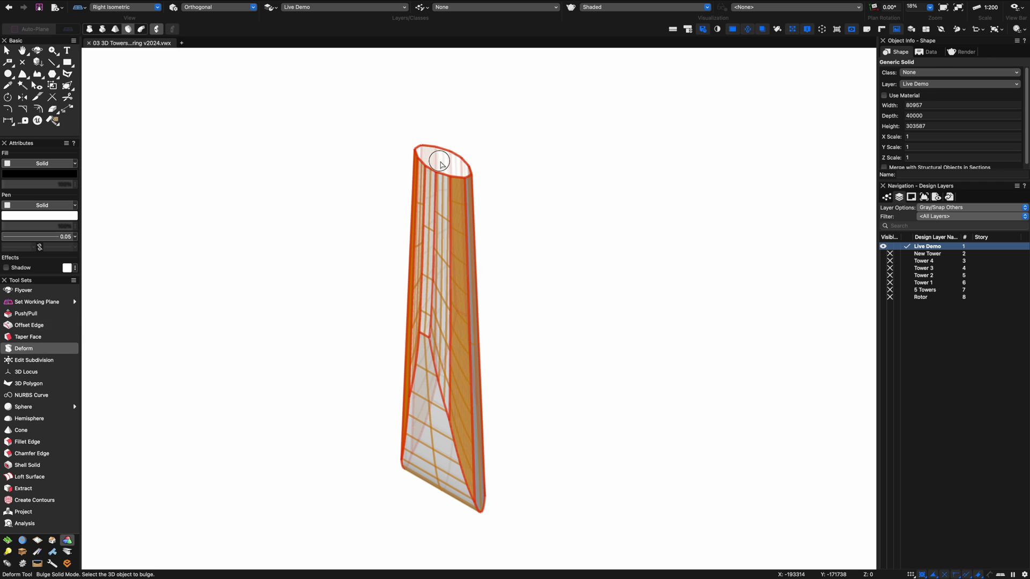
click(442, 165)
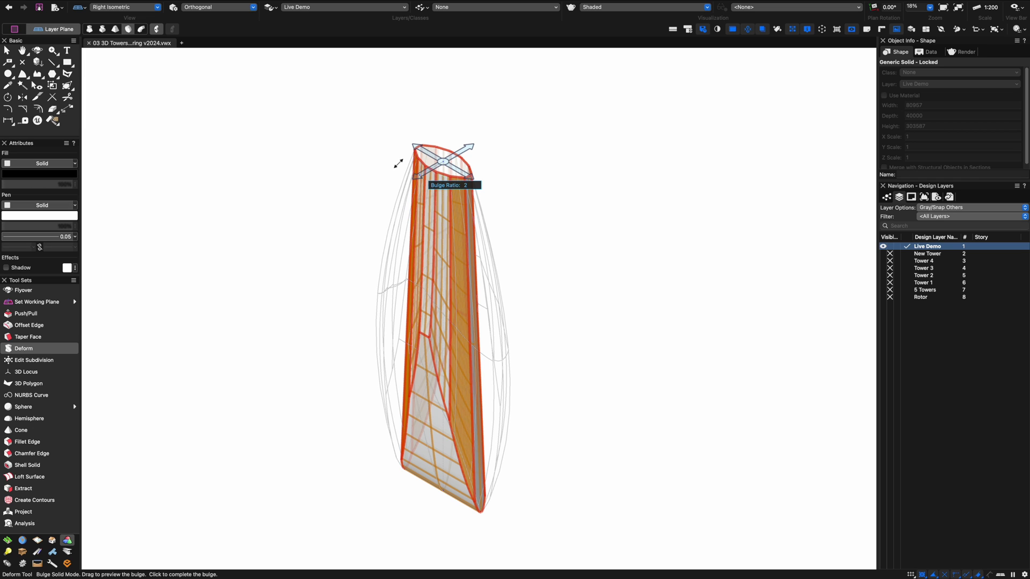
click(398, 163)
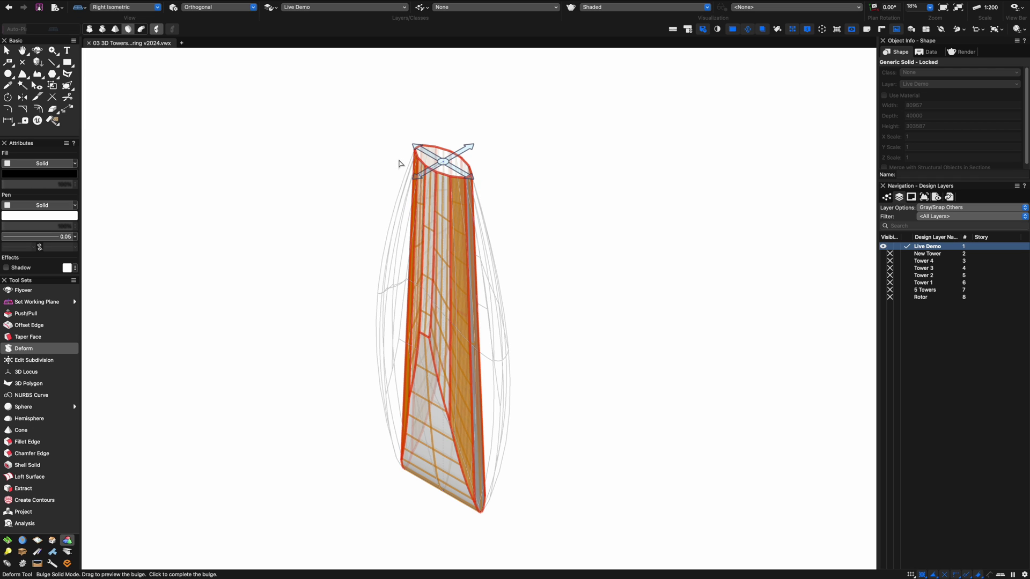
click(504, 189)
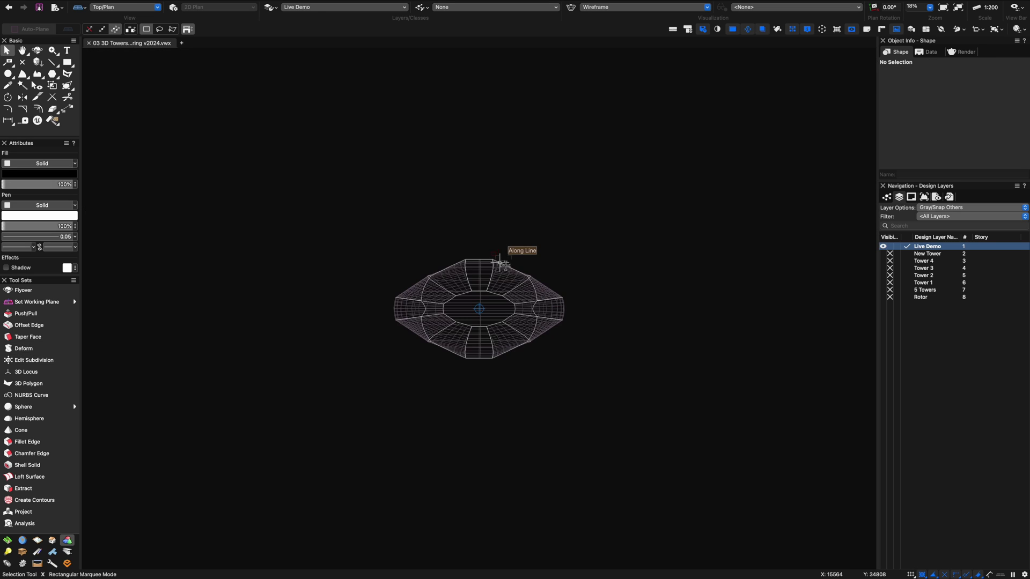
Turn off the black drawing background, copy the tower solid in place in Top/Plan view, and rotate the copy by 90 degrees
click(500, 262)
click(732, 29)
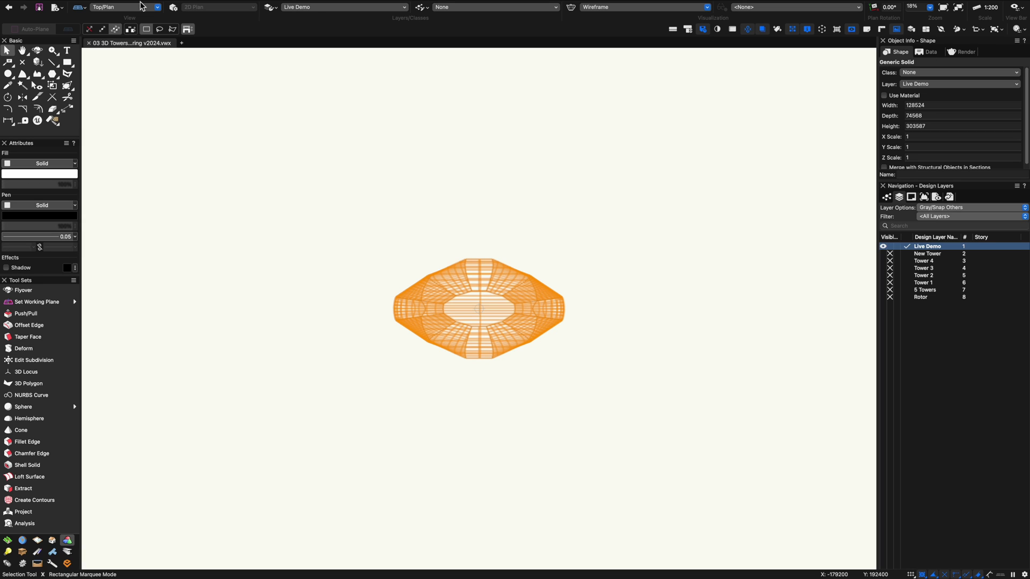
click(87, 5)
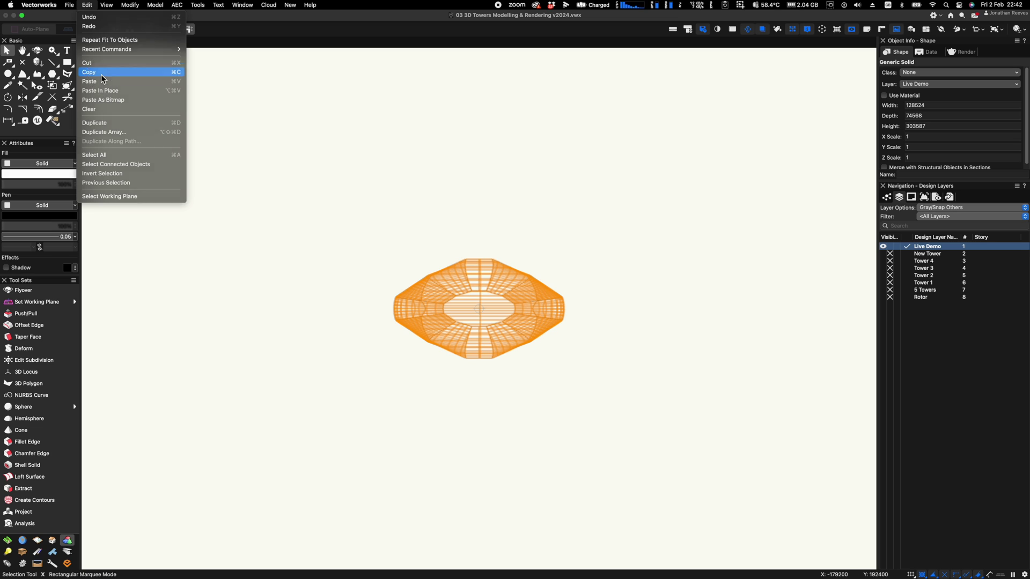
click(102, 82)
click(87, 5)
click(106, 96)
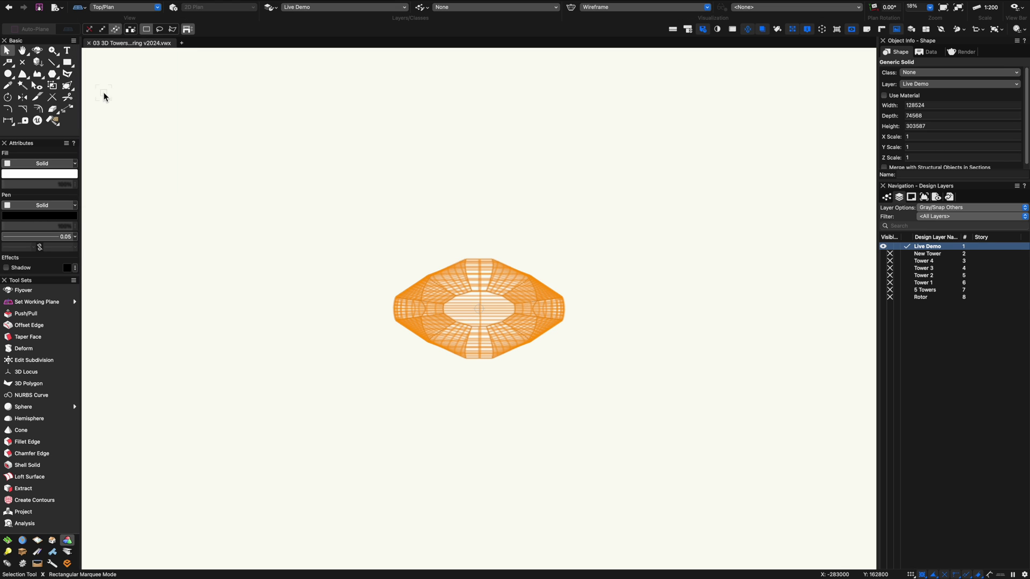
double_click(10, 98)
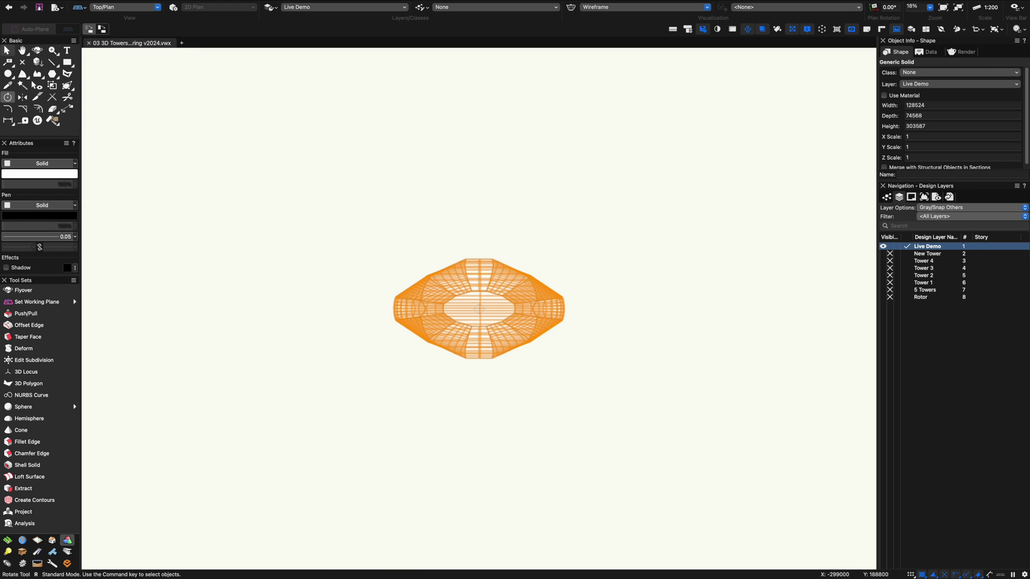
text(90)
key(Return)
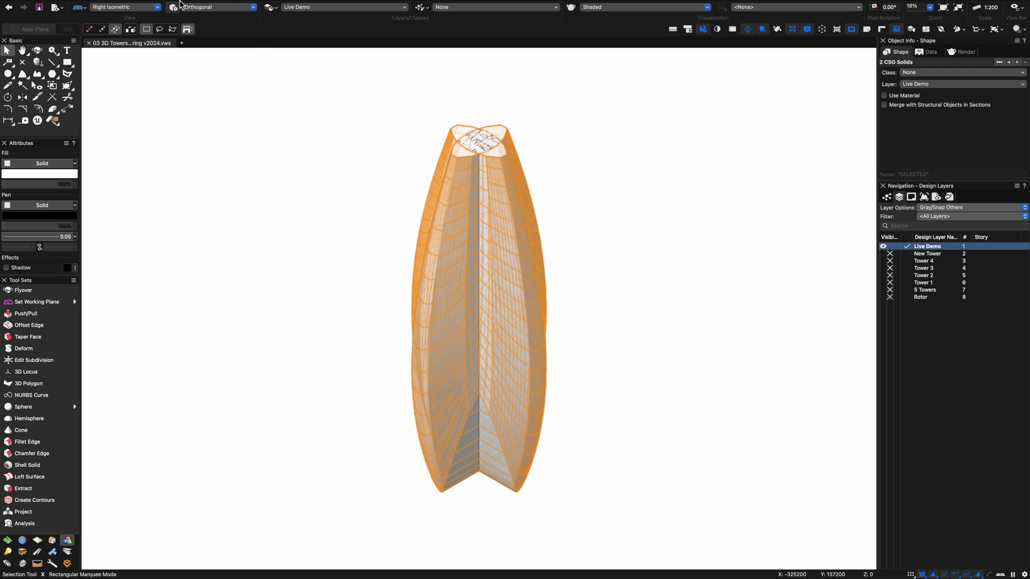
Merge the two crossed tower solids into one with Add Solids and check the combined shape from another angle
click(156, 5)
click(157, 21)
click(391, 159)
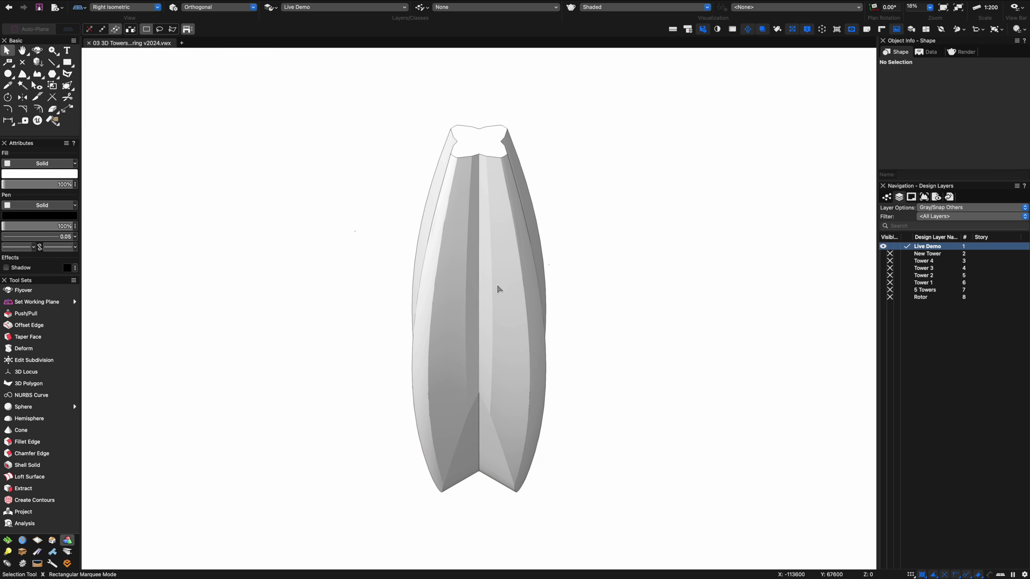
key(shift+c)
drag(475, 353, 429, 347)
key(x)
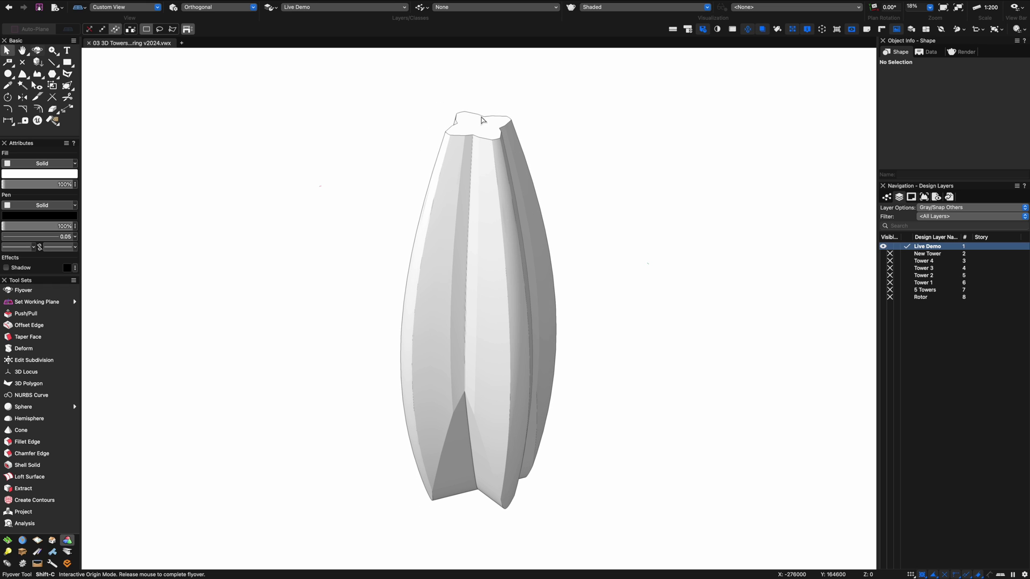
Twist the merged tower solid by 180 degrees about the centre of its top face in Right Isometric view
click(483, 131)
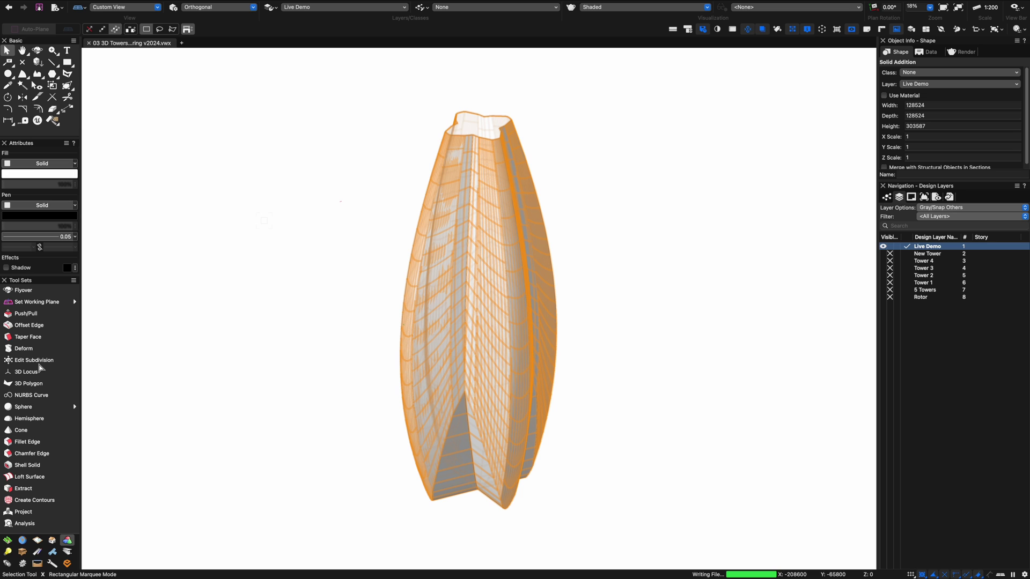
click(34, 360)
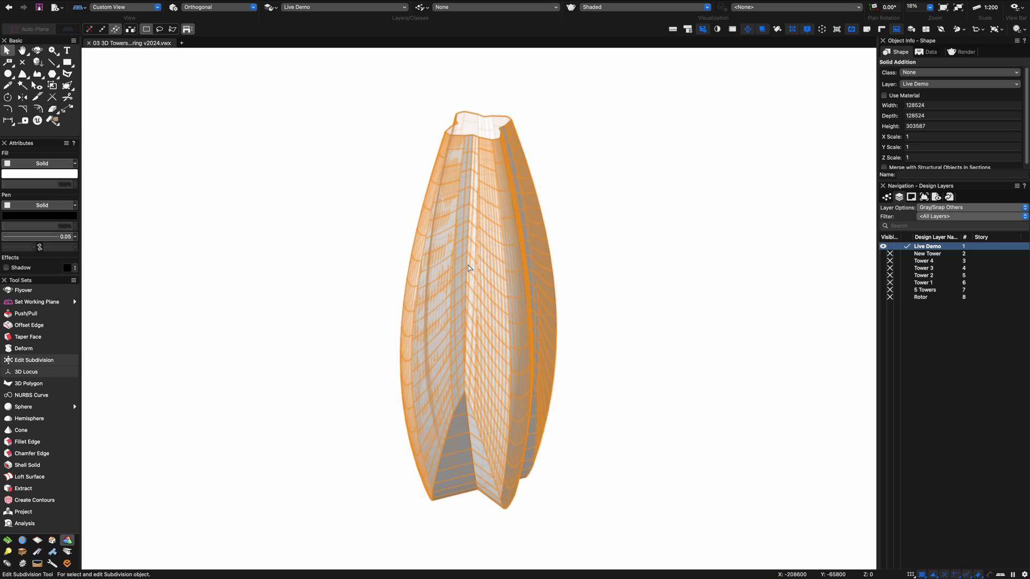
middle_drag(463, 318, 465, 501)
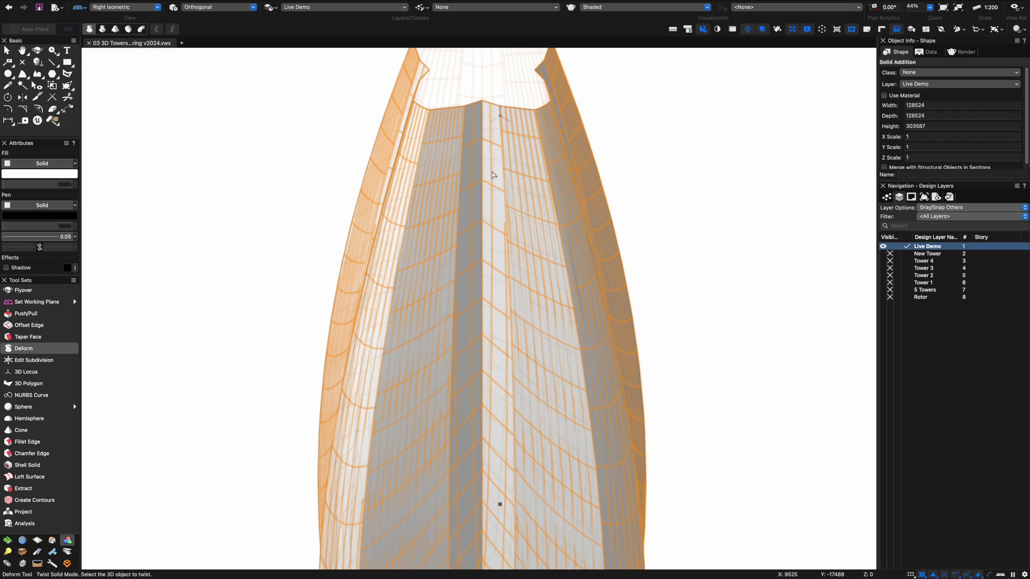
middle_drag(472, 231, 475, 301)
key(space)
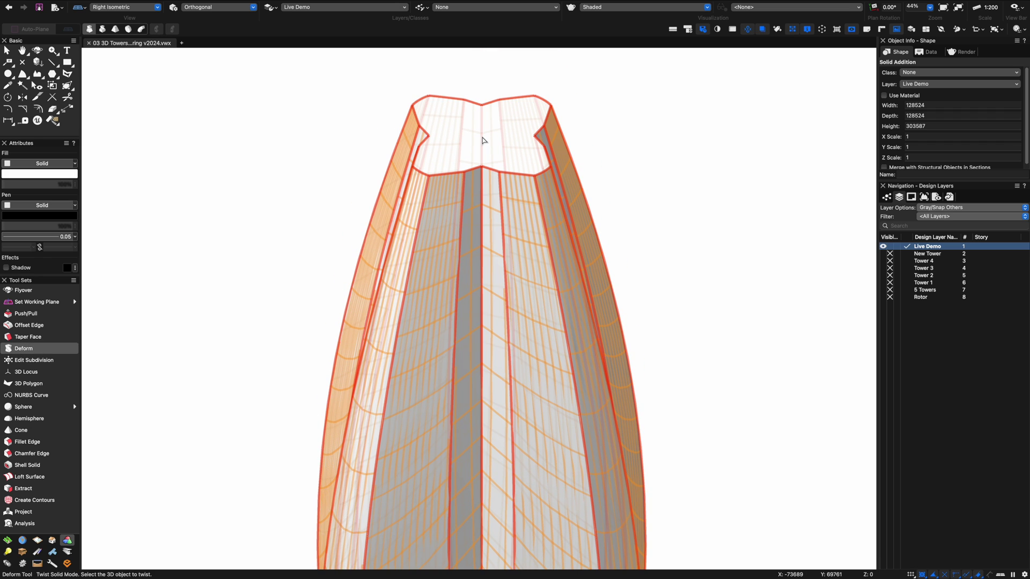
click(481, 141)
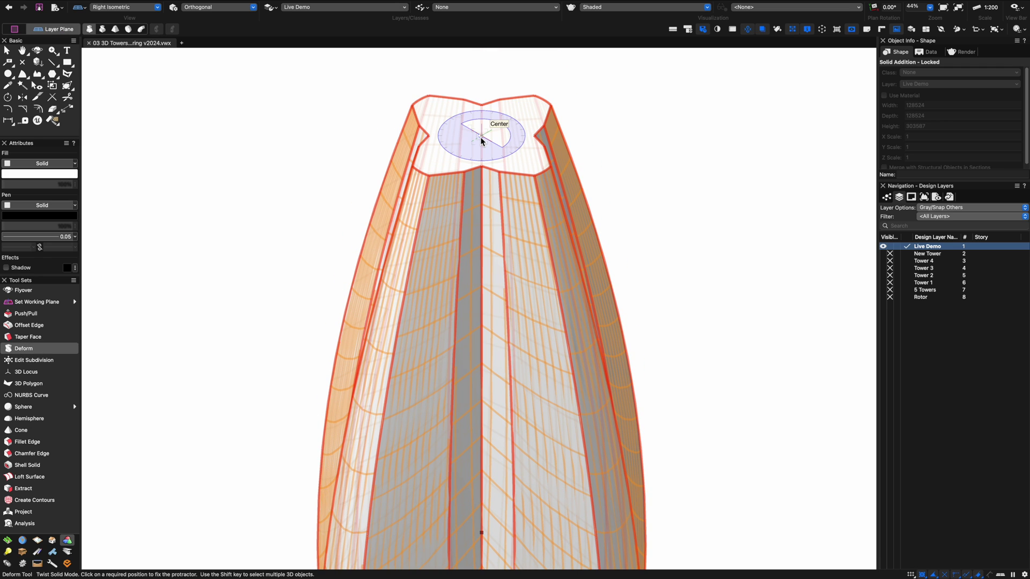
click(420, 171)
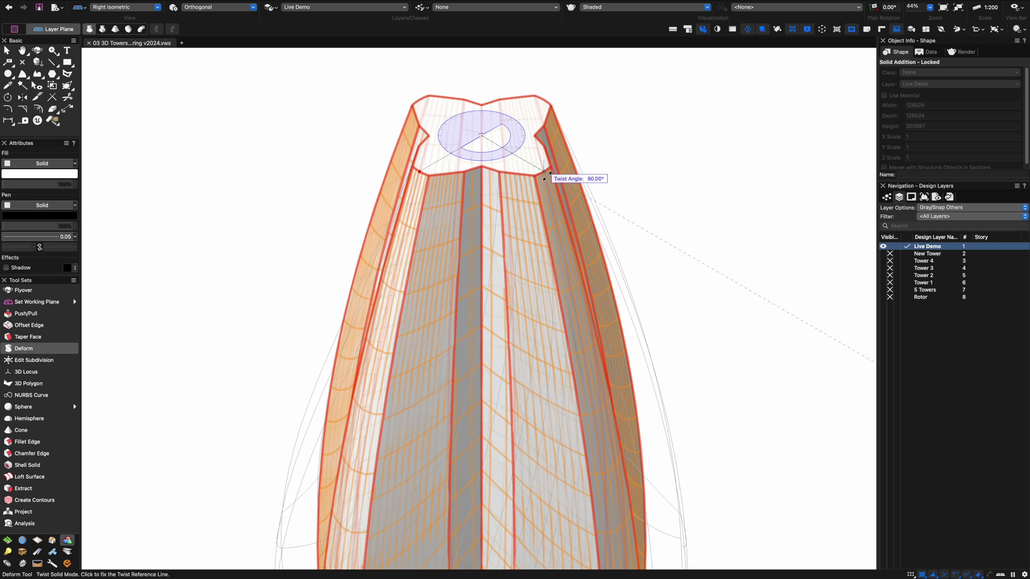
click(544, 171)
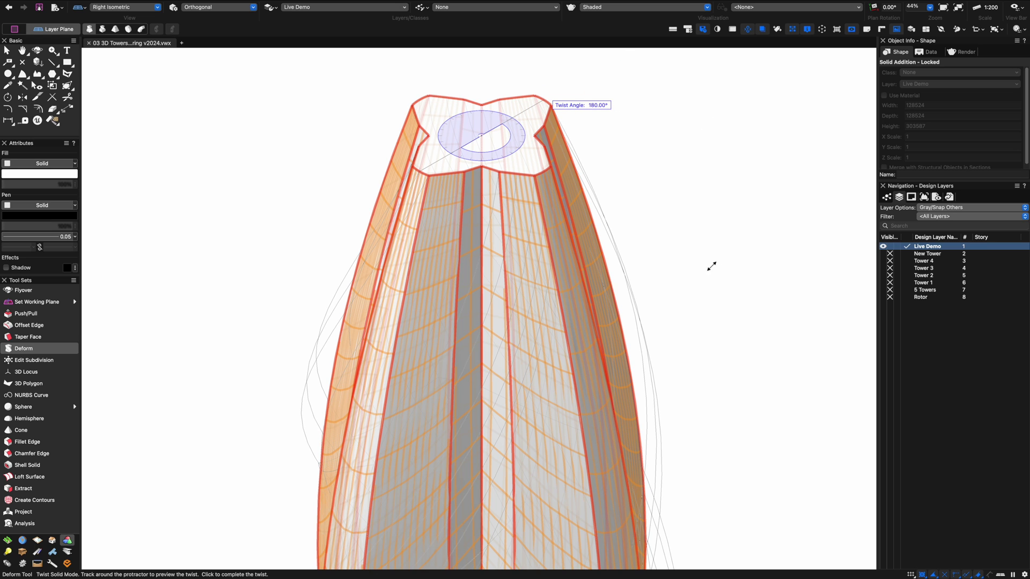
click(500, 264)
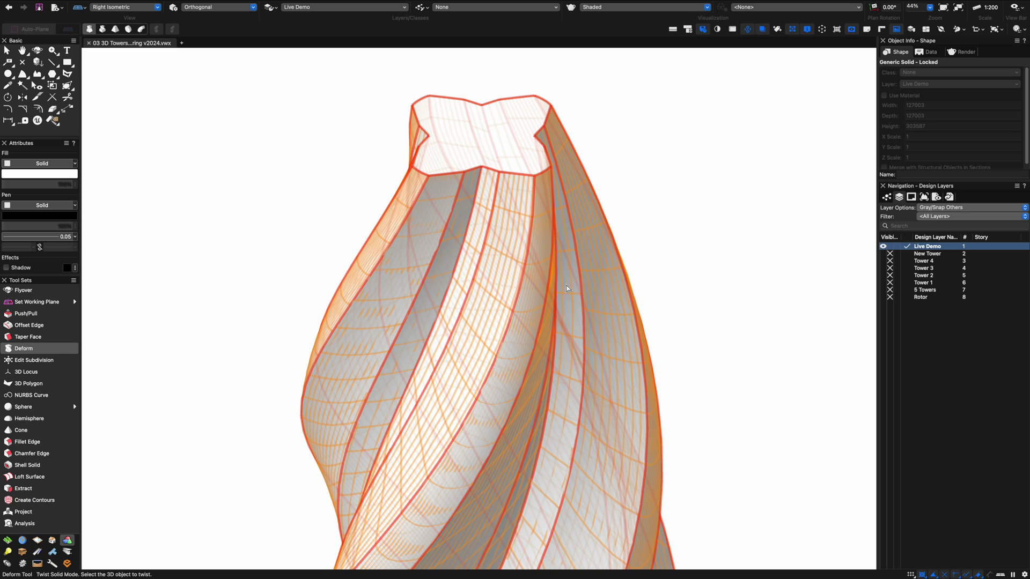
Deselect the twisted tower and show the whole solid in Front view
key(super+6)
key(shift+c)
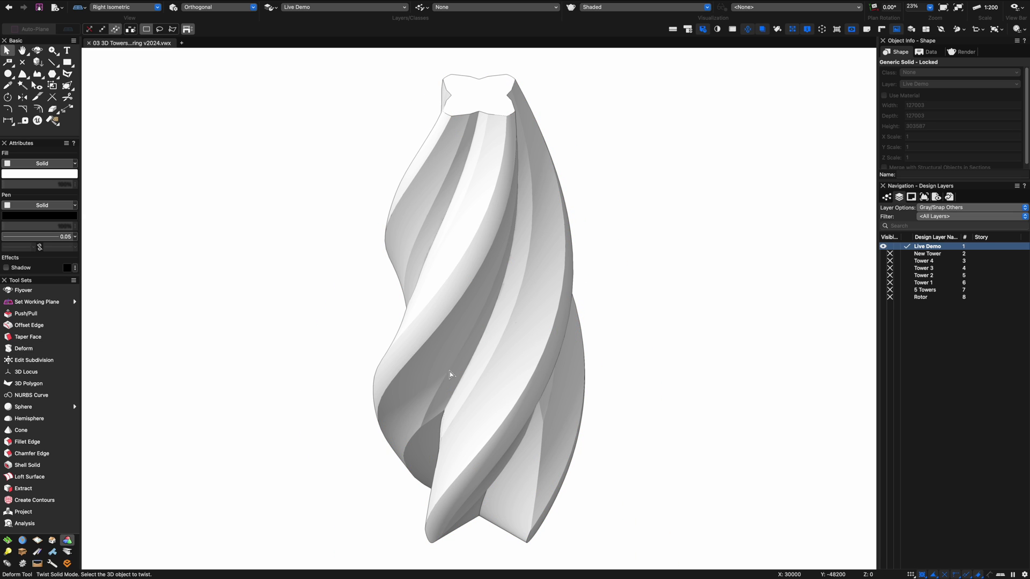
mouse_move(428, 386)
mouse_down()
mouse_move(453, 336)
mouse_move(552, 305)
mouse_move(526, 247)
mouse_move(451, 322)
mouse_up()
key(x)
key(x)
key(0)
key(2)
scroll(450, 322, down, 2)
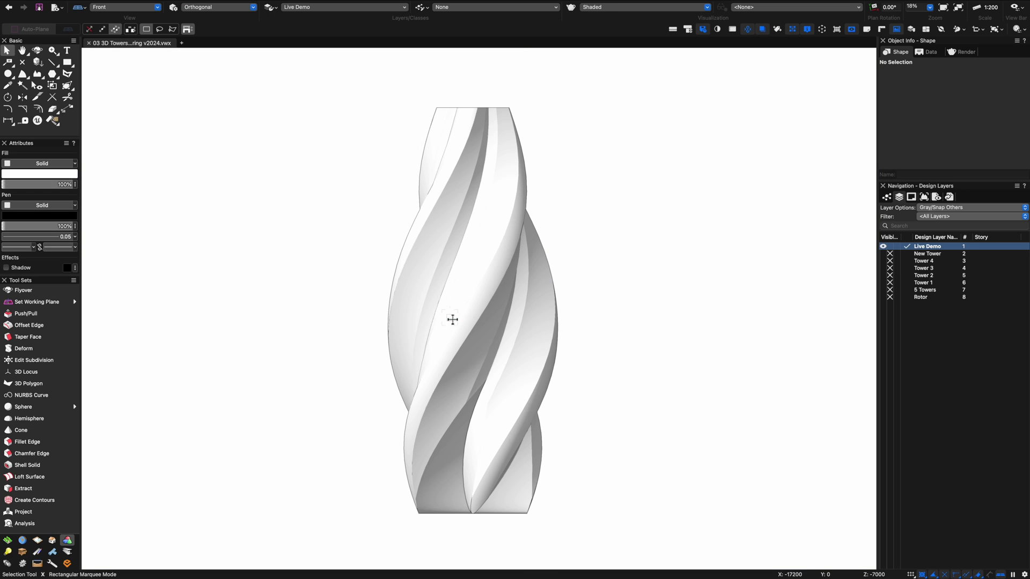
Create contours through the twisted tower at a 5 m increment from a horizontal line across its base
click(29, 501)
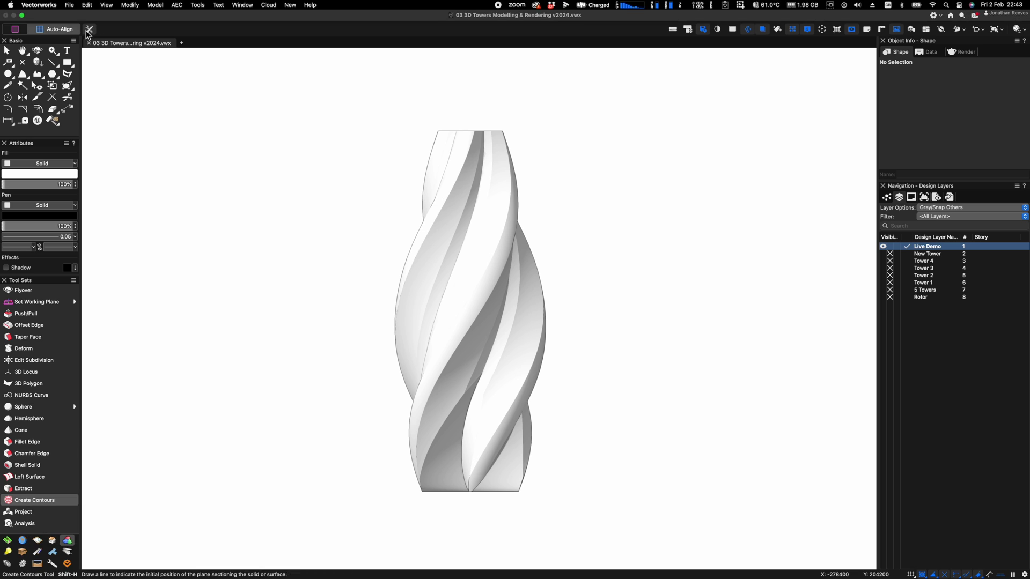
click(89, 29)
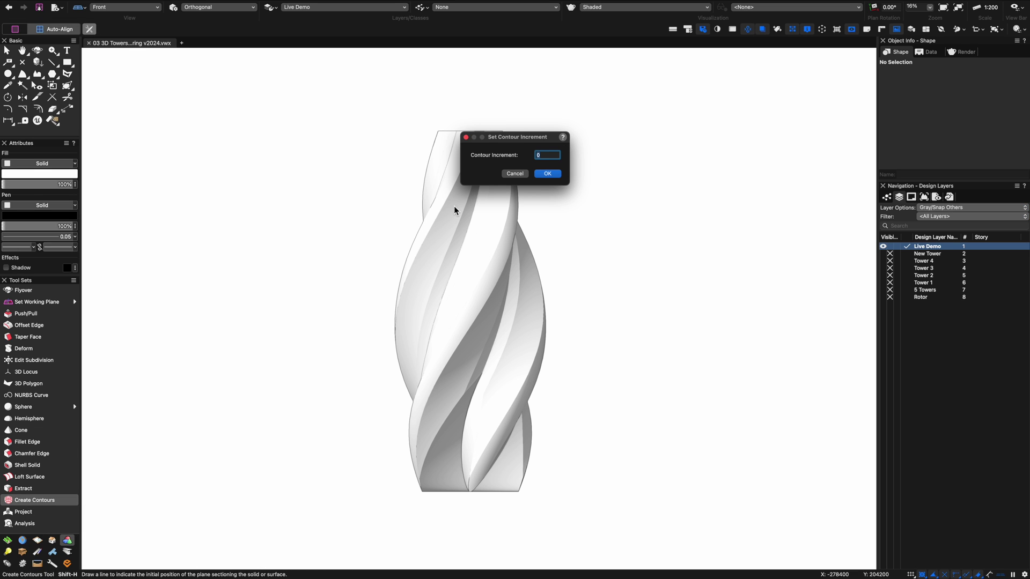
text(5m)
key(Return)
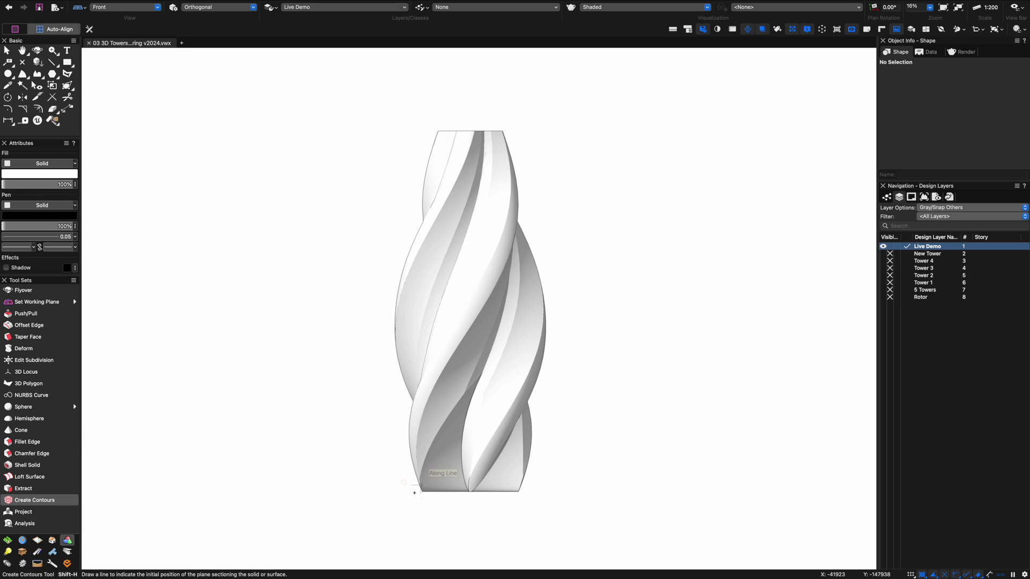
click(404, 485)
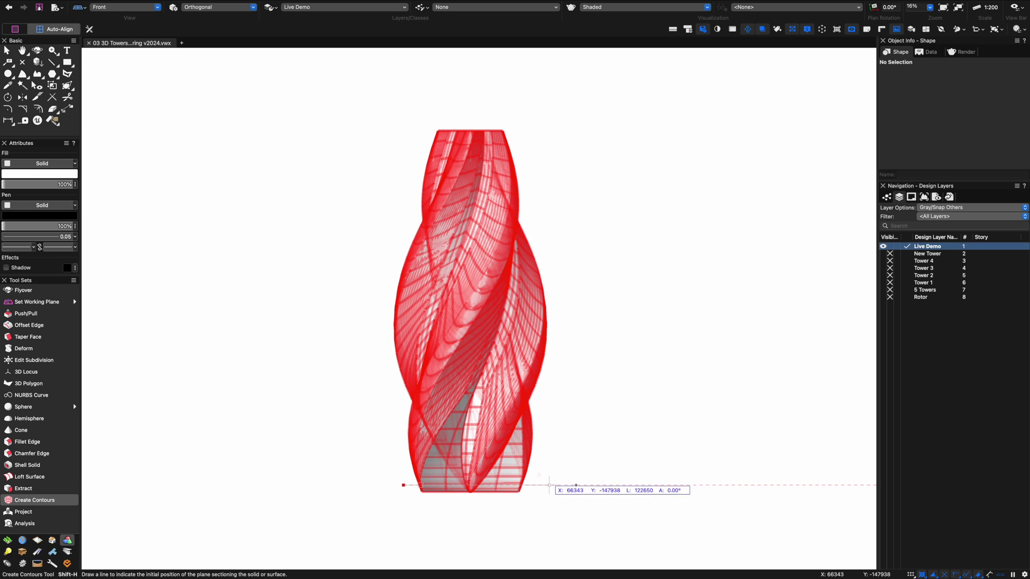
click(579, 485)
click(583, 420)
key(x)
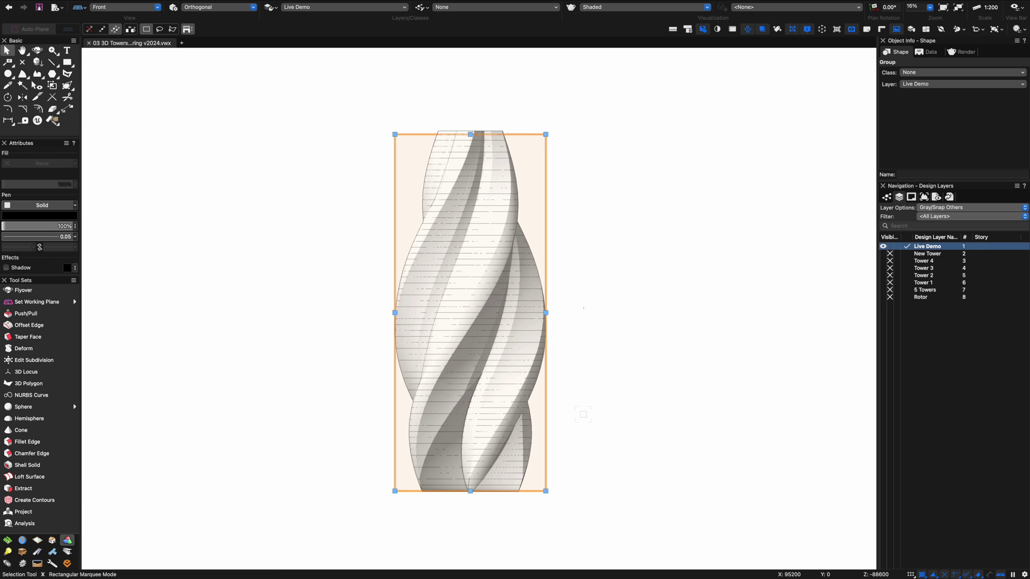
In Right Isometric view, enter the contour group and convert its NURBS curves into tapered extrudes with a height of 1000
key(3)
double_click(487, 226)
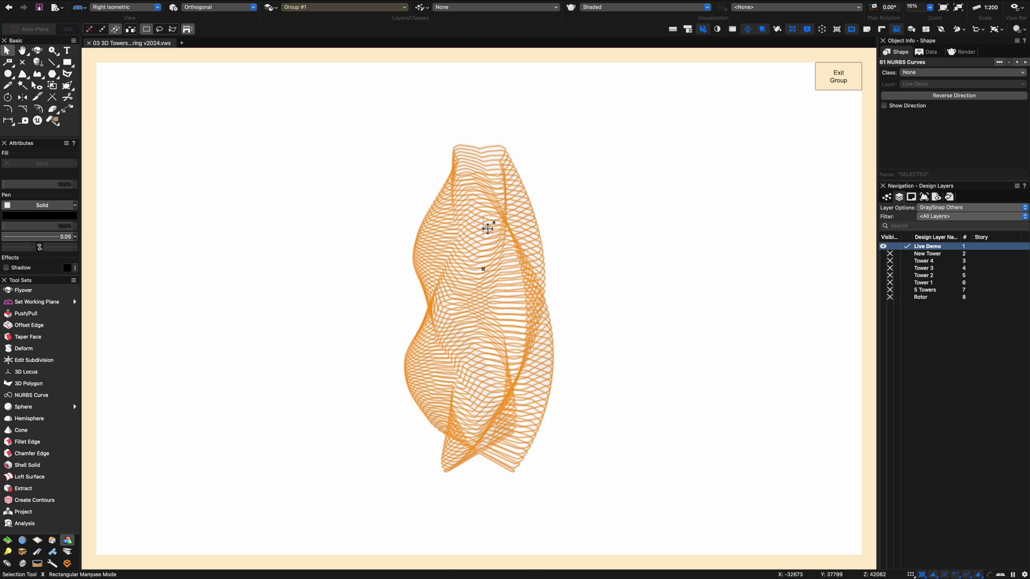
scroll(487, 226, up, 4)
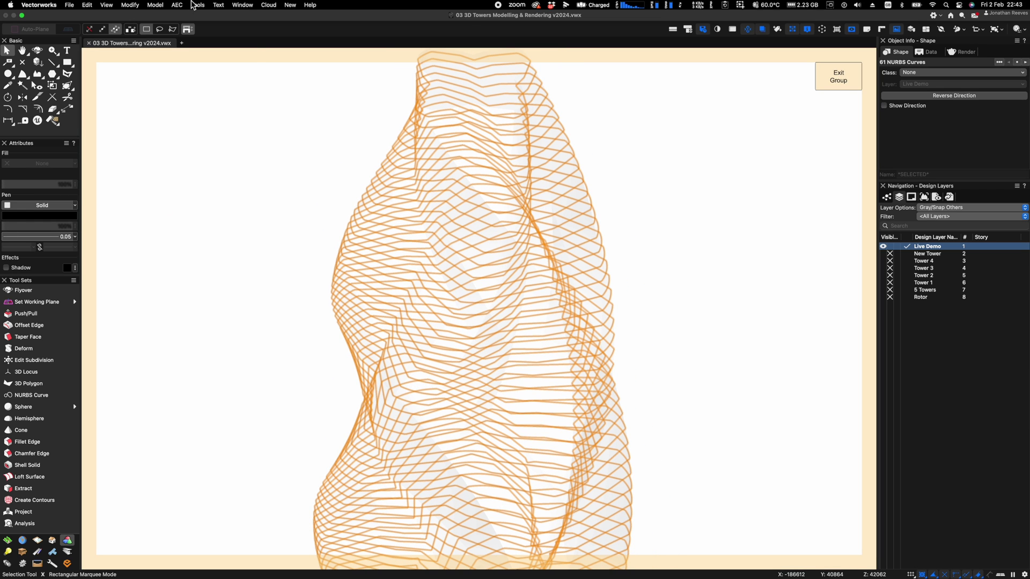
click(163, 5)
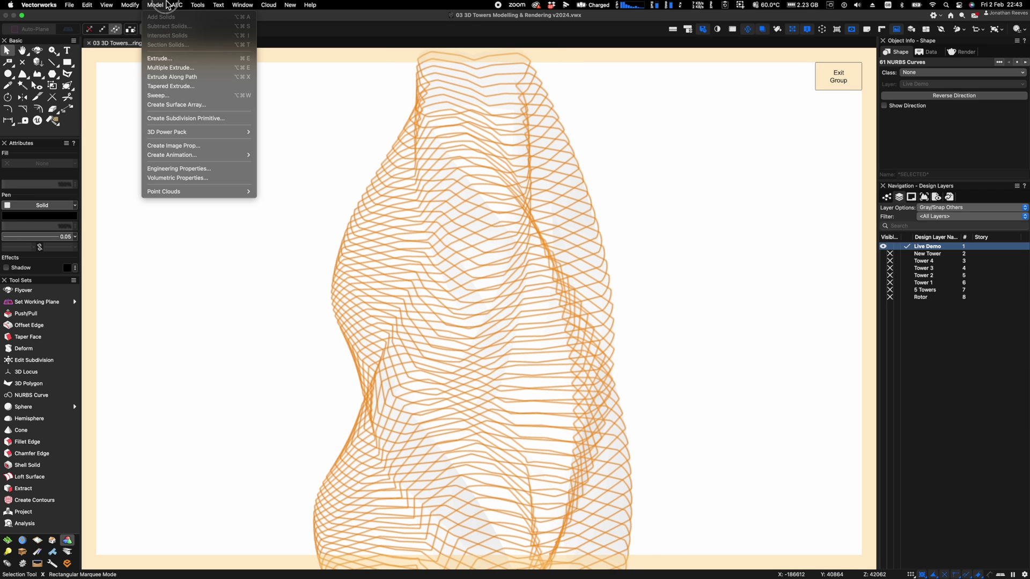
click(172, 86)
click(529, 145)
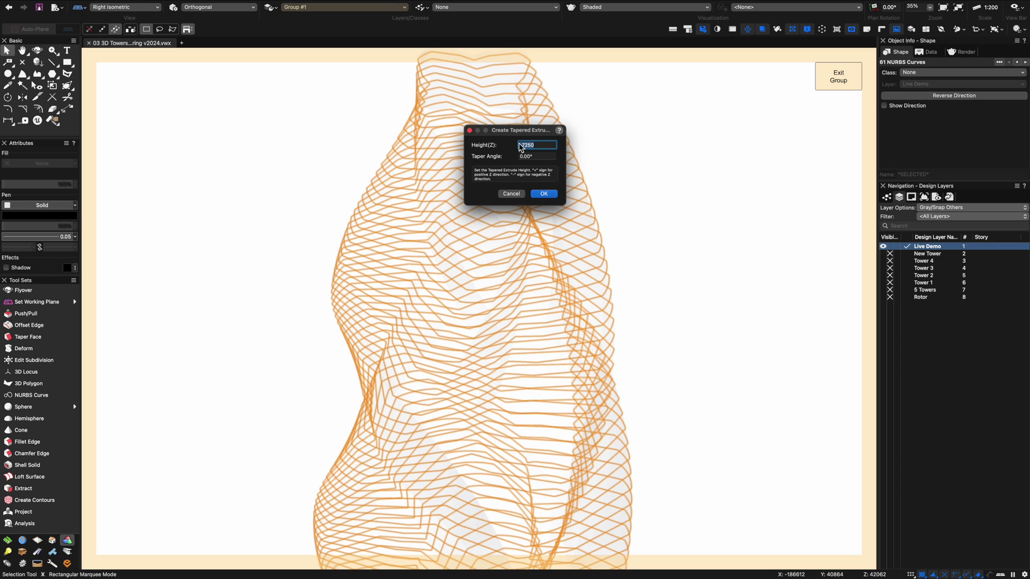
text(500)
key(Tab)
drag(543, 147, 510, 147)
key(Return)
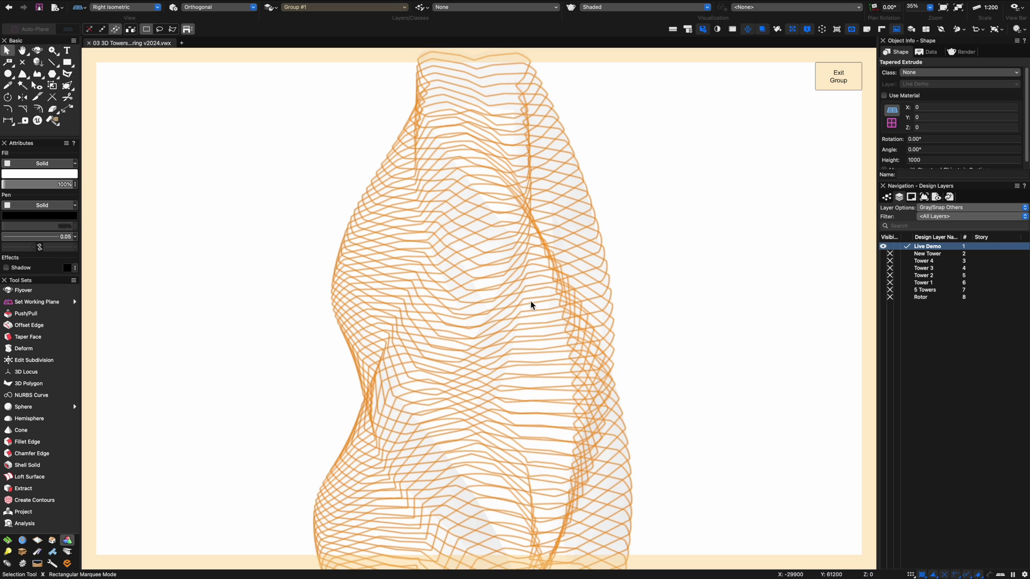
click(924, 77)
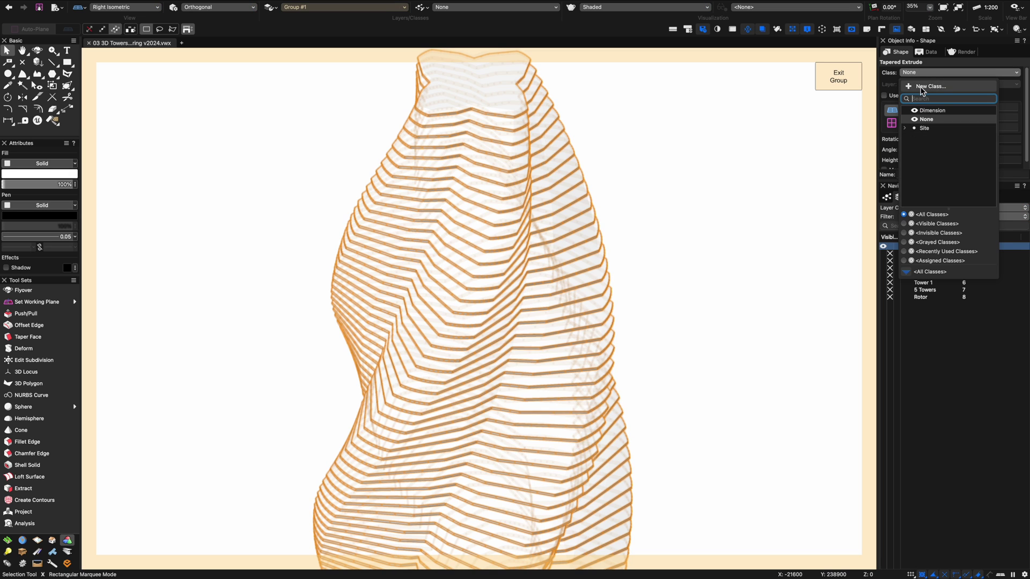
click(723, 144)
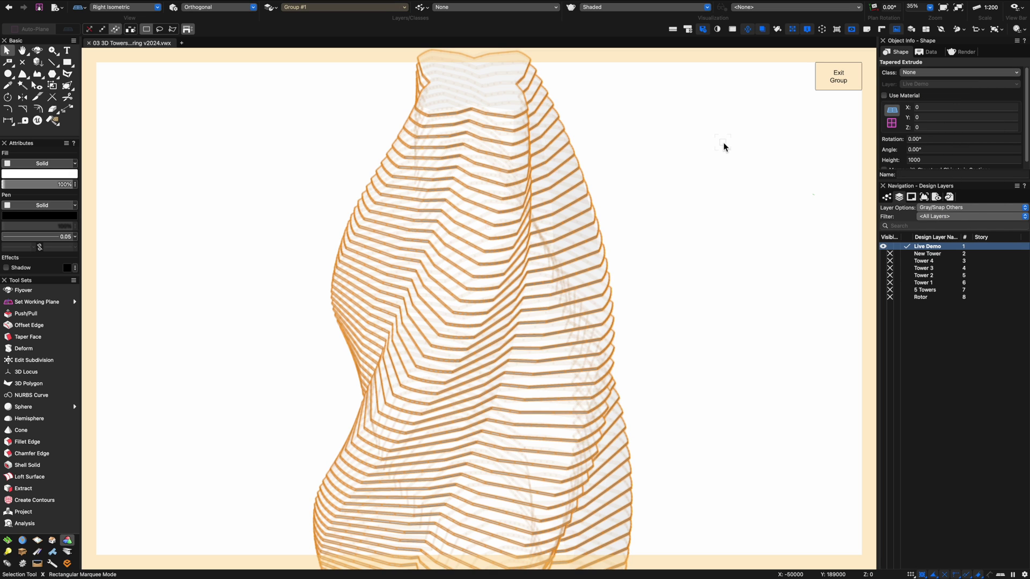
double_click(523, 112)
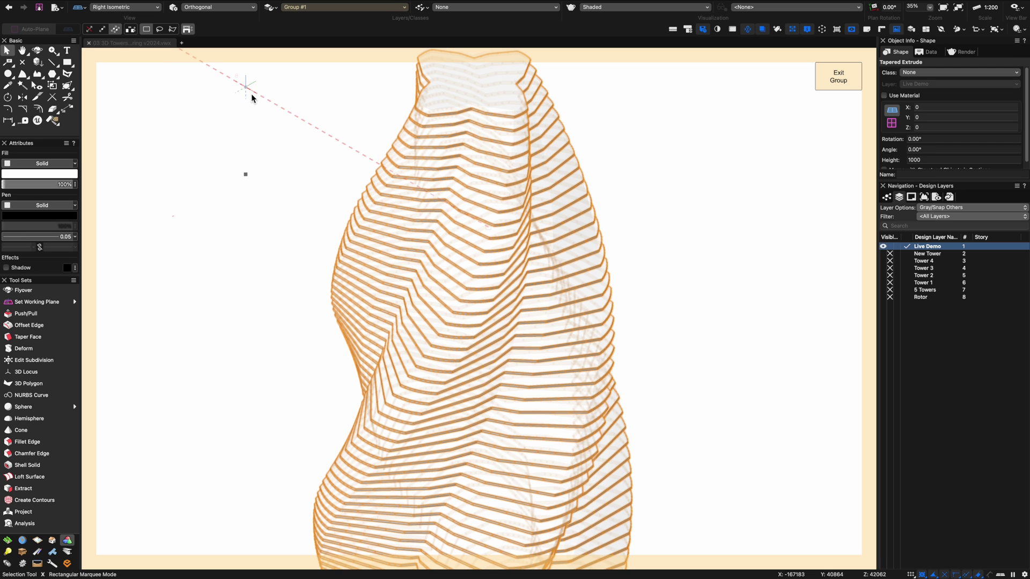
click(251, 94)
Search all resource libraries for concrete Renderworks textures in the Resource Manager
key(super+r)
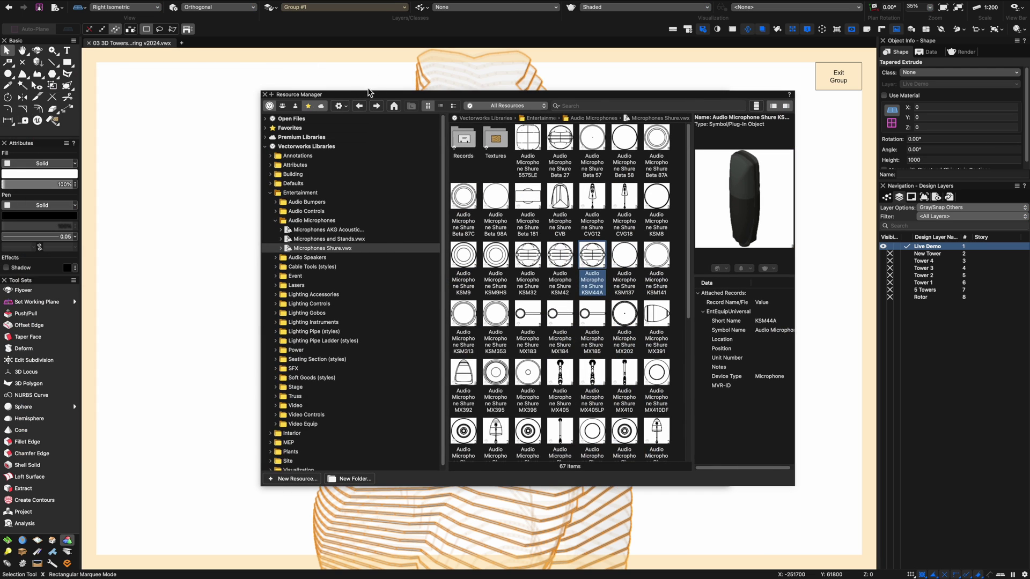
click(604, 106)
click(571, 144)
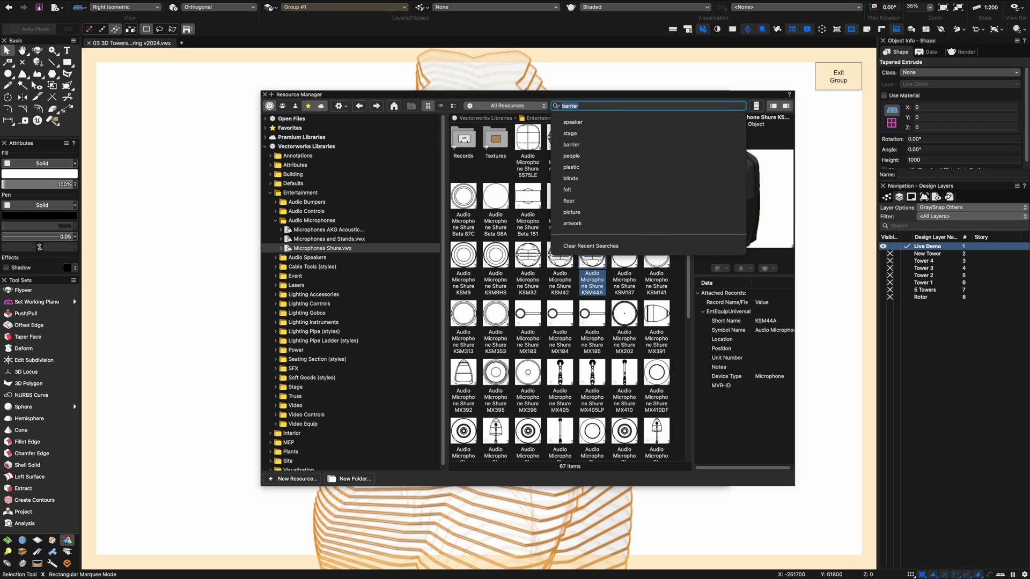
text(concrete)
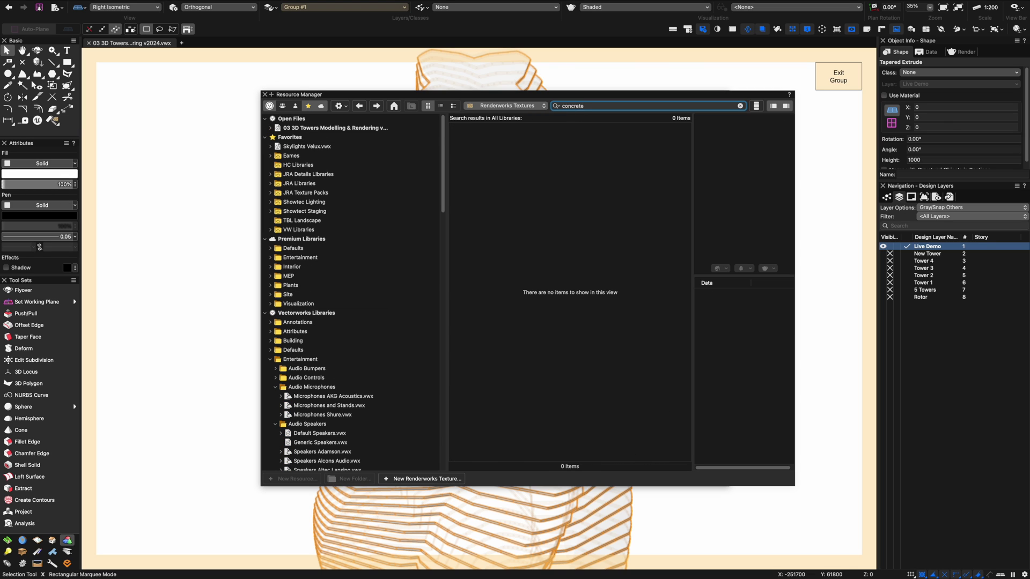
key(Return)
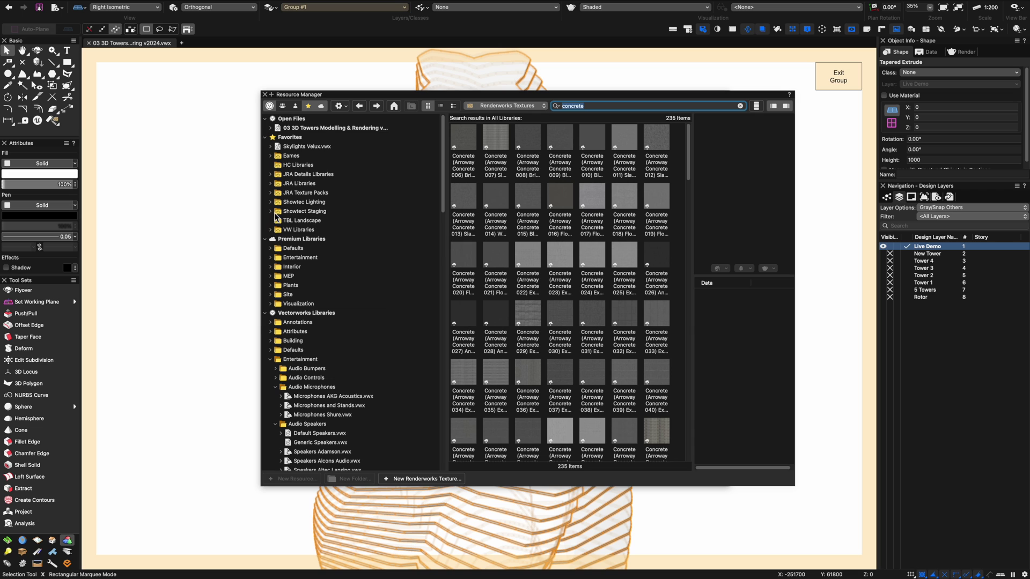
Open the Concrete folder of 0 JRA Sample Architectural Textures.vwx in JRA Texture Packs and move the Resource Manager clear of the tower
click(265, 239)
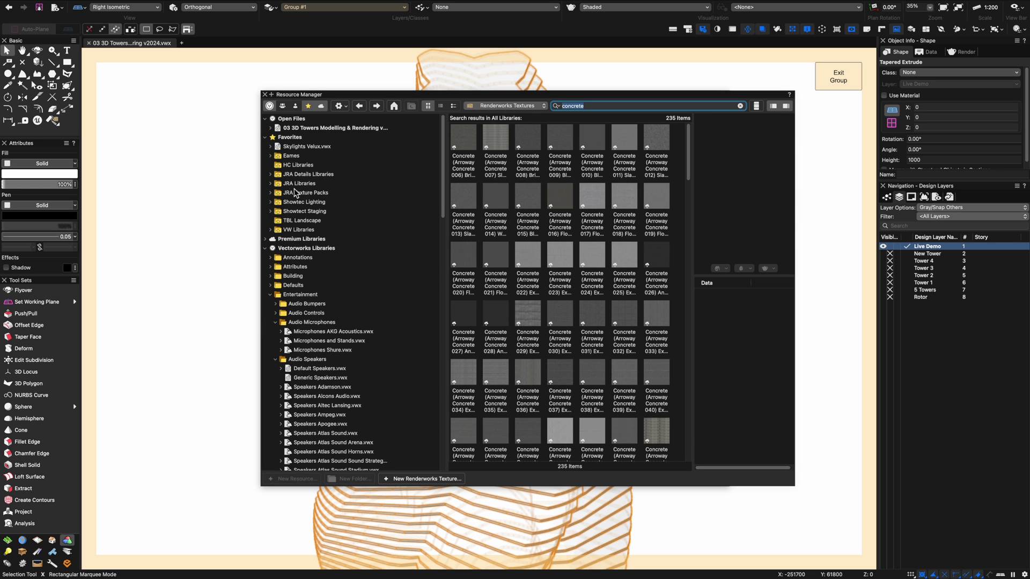
click(271, 194)
click(317, 202)
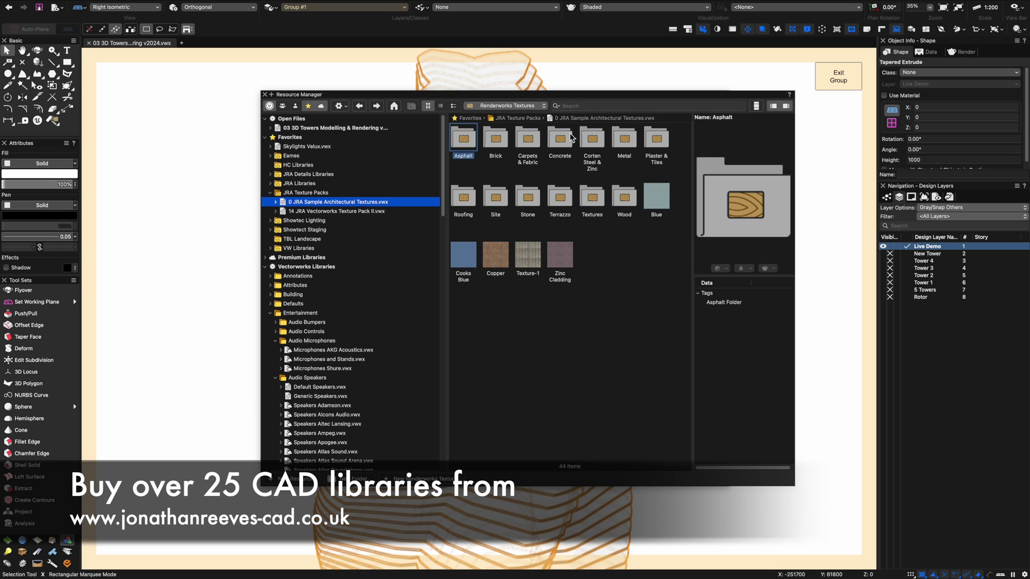
double_click(562, 138)
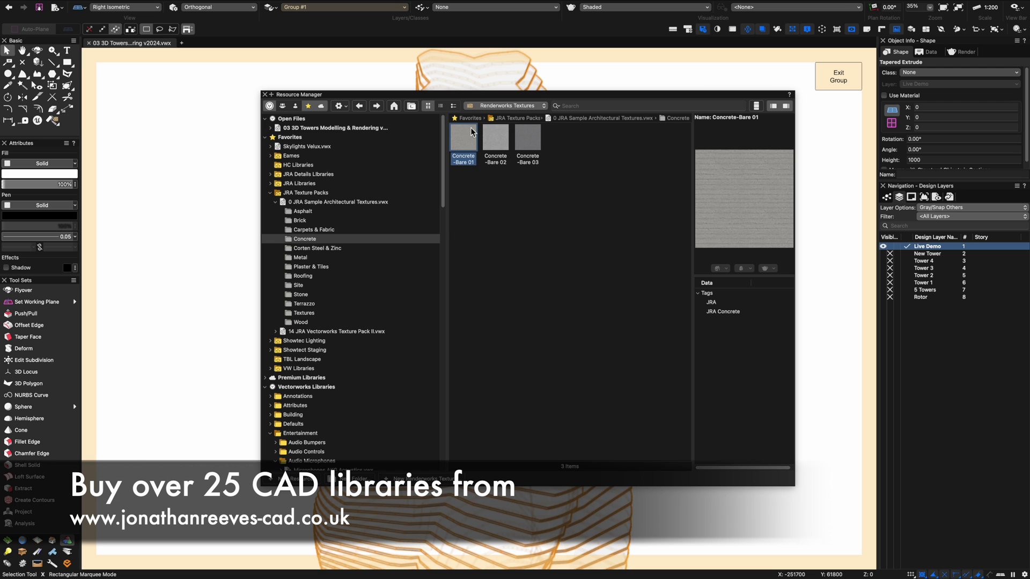
drag(499, 94, 868, 101)
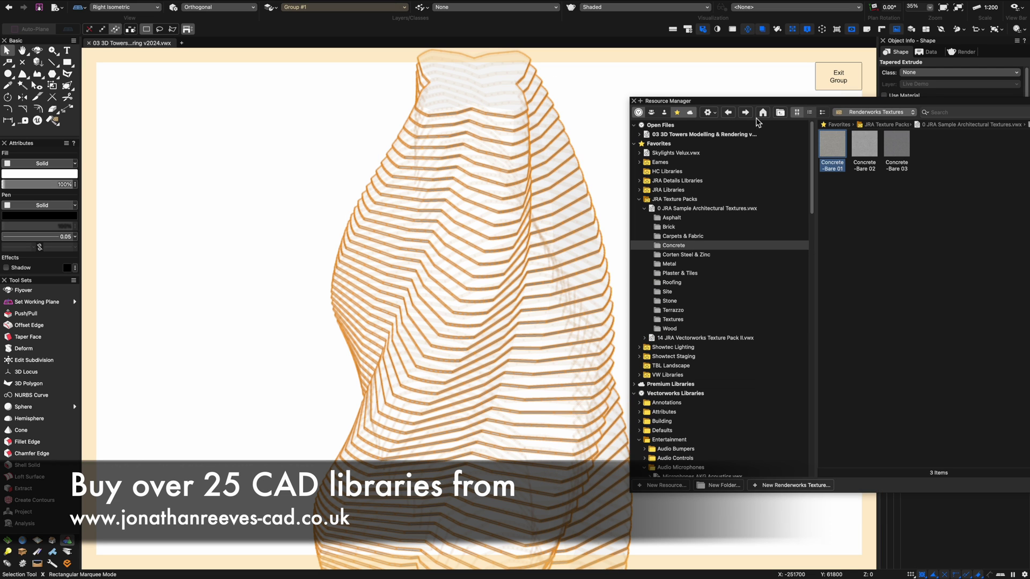
Apply the Concrete-Bare 01 texture to the selected floor slabs, preserving its folder hierarchy on import, and close the Resource Manager
double_click(832, 146)
drag(432, 130, 533, 97)
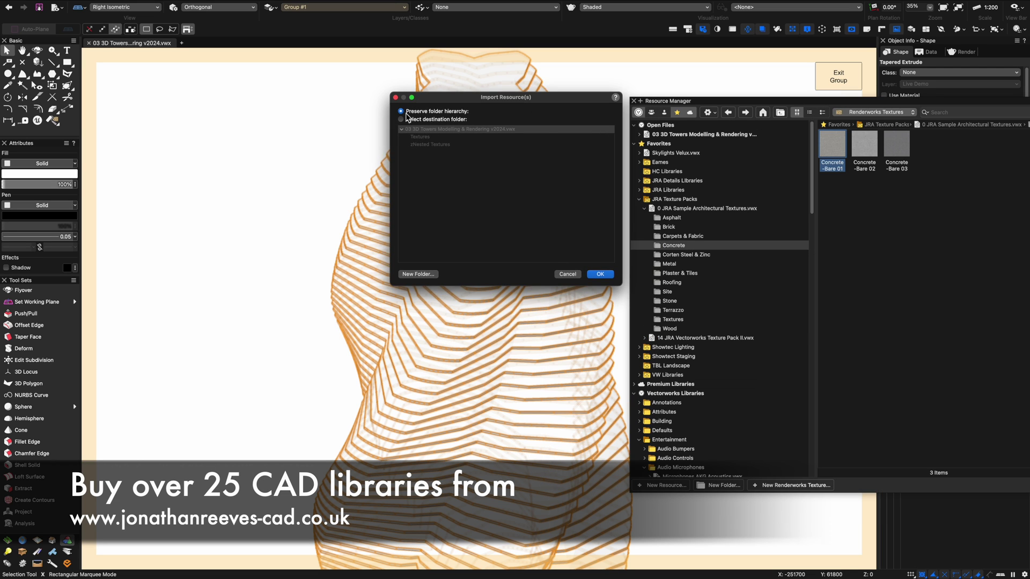
click(600, 275)
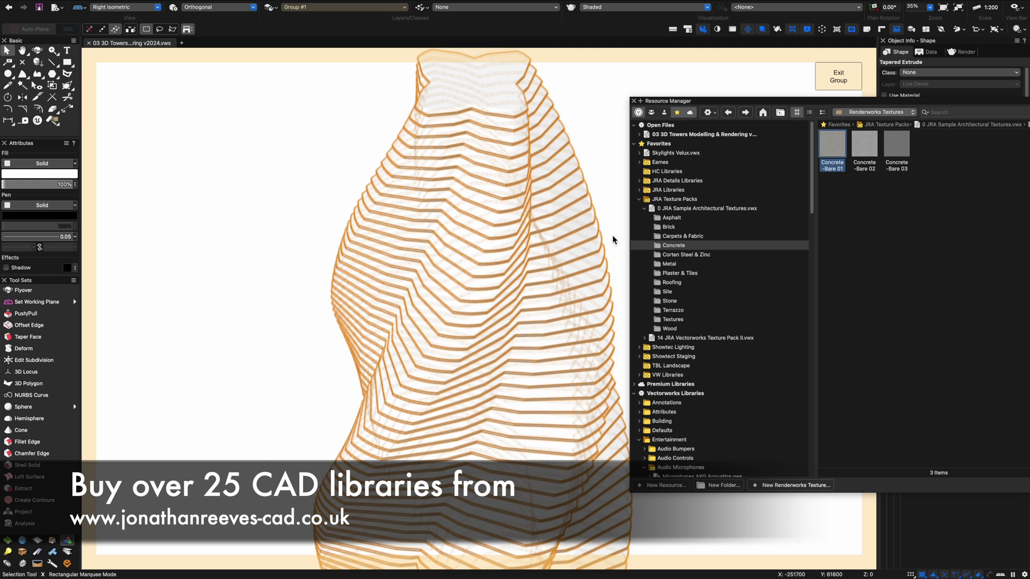
key(shift+t)
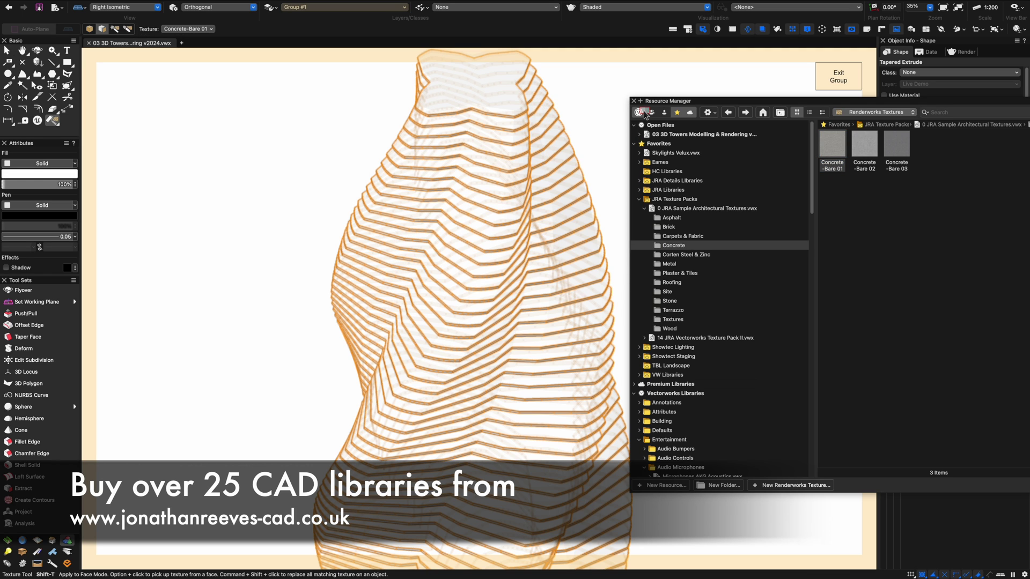
key(x)
click(634, 100)
click(640, 159)
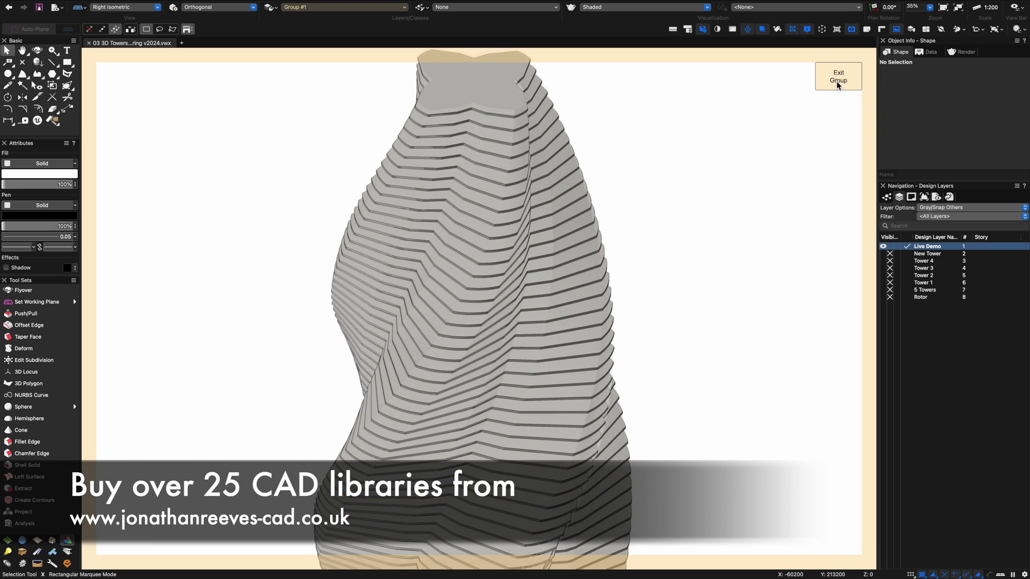
Exit the contour group and select the twisted tower solid
click(837, 82)
click(498, 97)
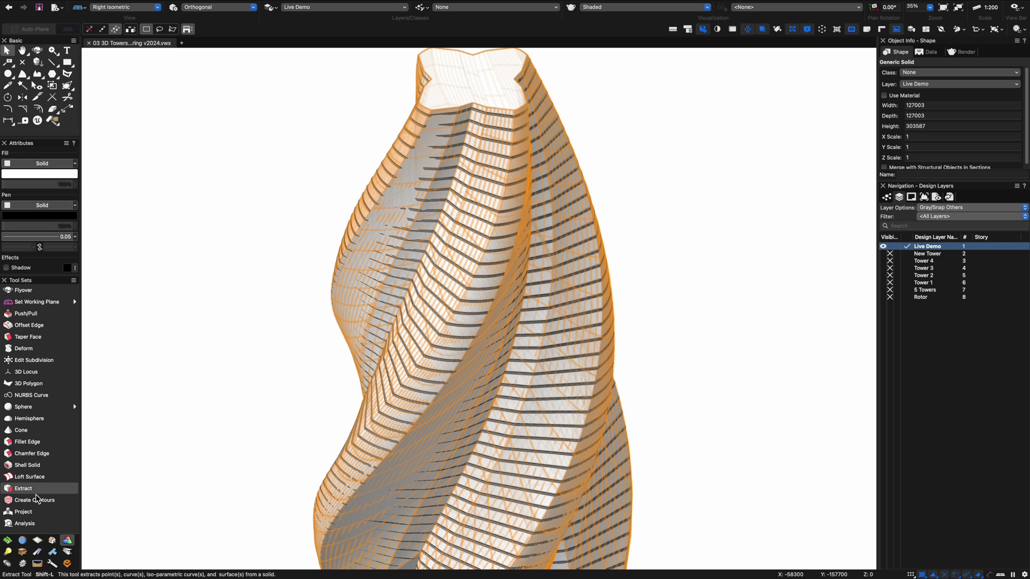
click(27, 465)
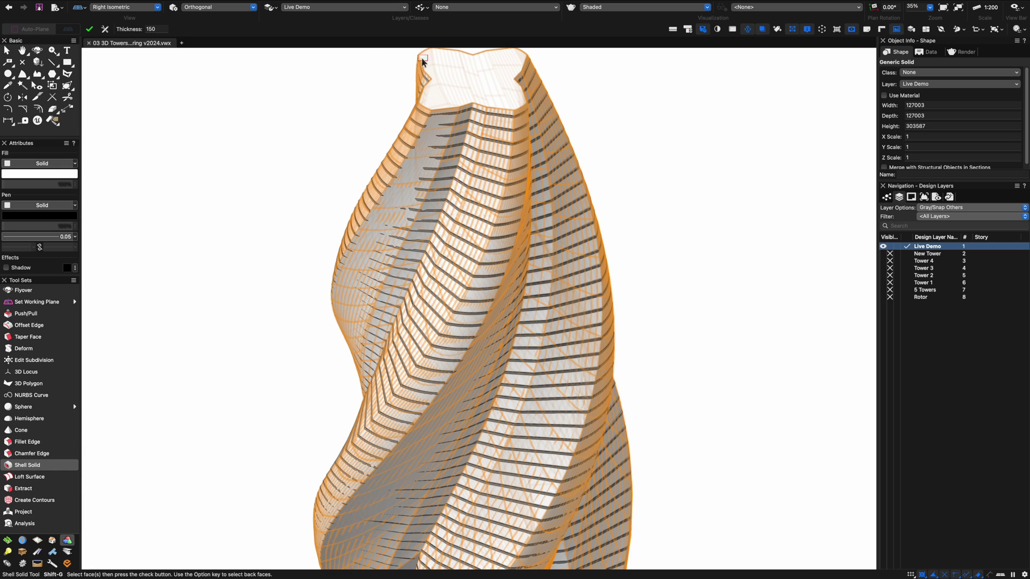
click(428, 99)
key(Return)
key(x)
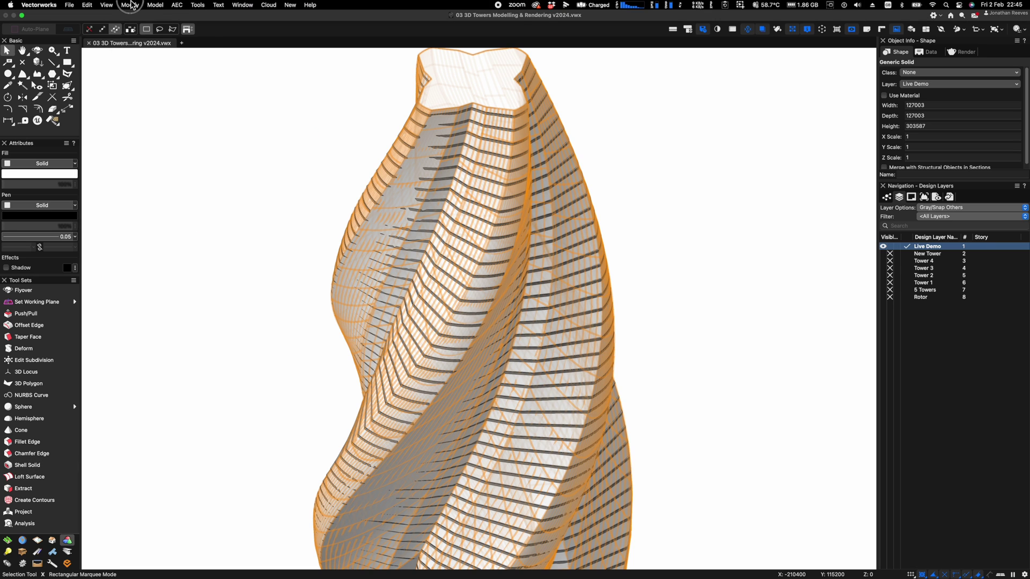
Invert the selection so the floor slab group is selected instead of the tower solid
click(131, 5)
click(109, 5)
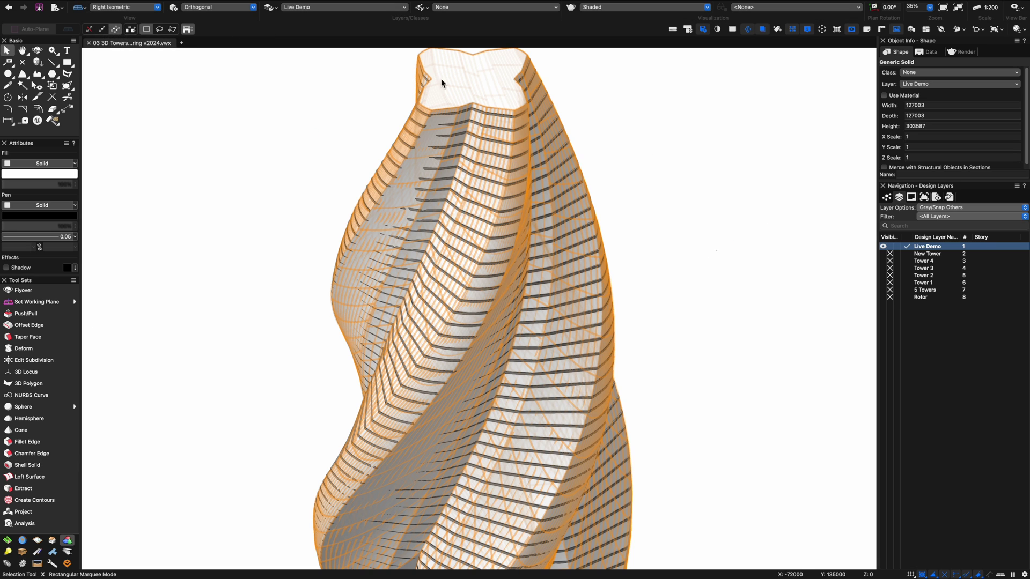
click(109, 5)
mouse_move(87, 5)
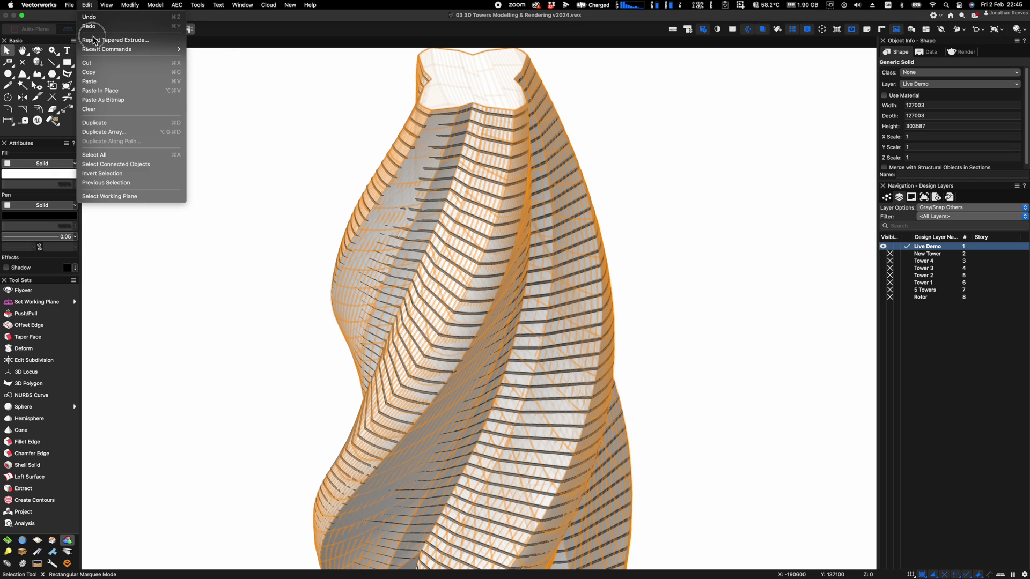
click(118, 174)
Assign the floor slab group to a new class named Floors and hide that class
click(947, 75)
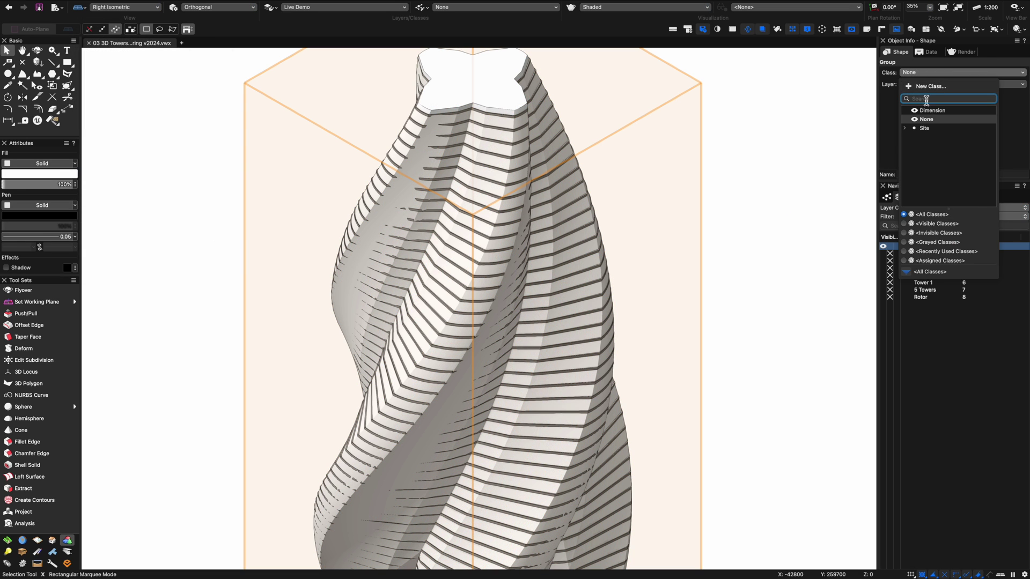
click(925, 87)
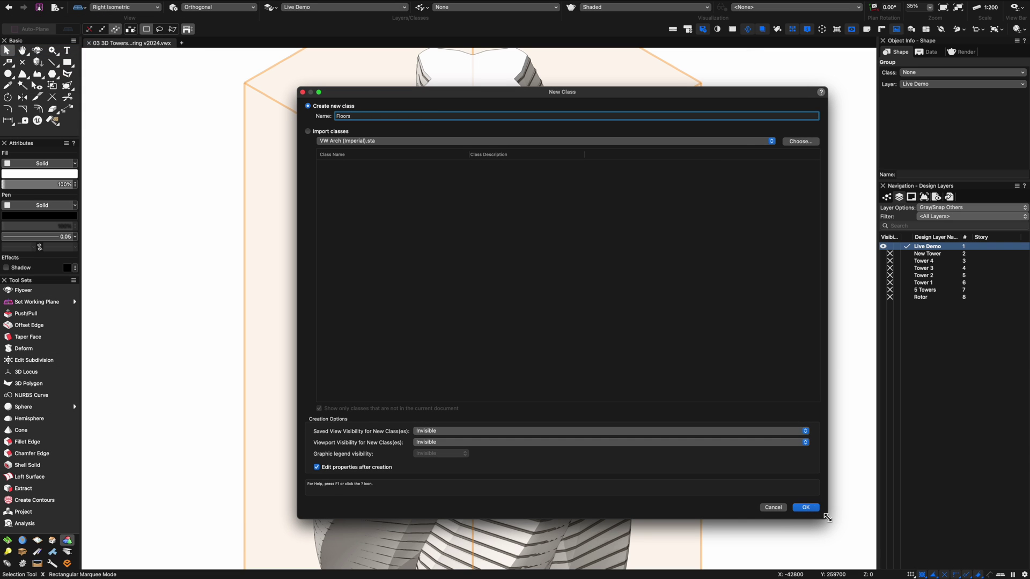
drag(827, 518, 555, 493)
click(534, 483)
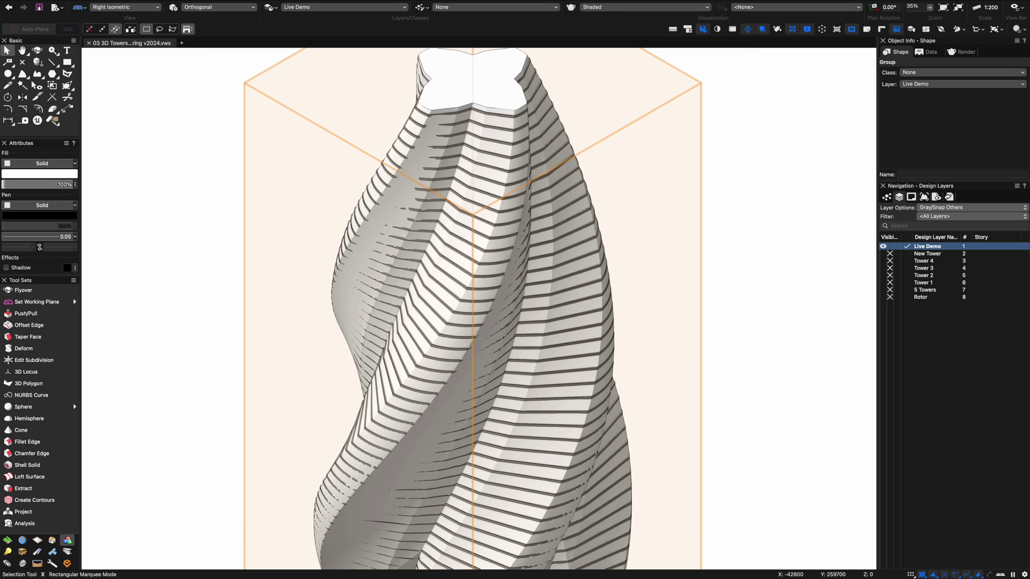
click(890, 198)
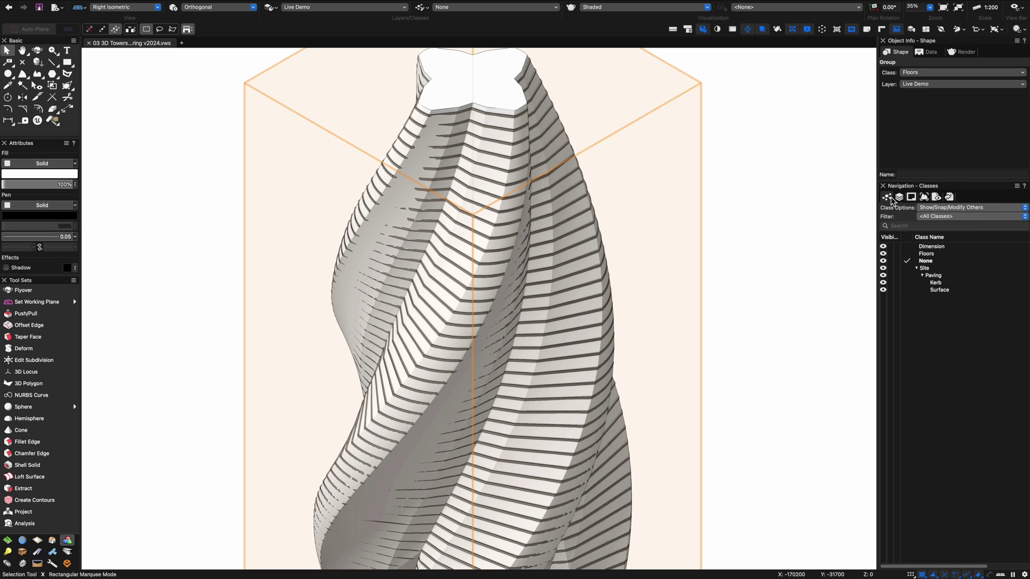
click(890, 253)
Shell the tower solid with a thickness of 150, leaving its top face open
scroll(465, 209, down, 3)
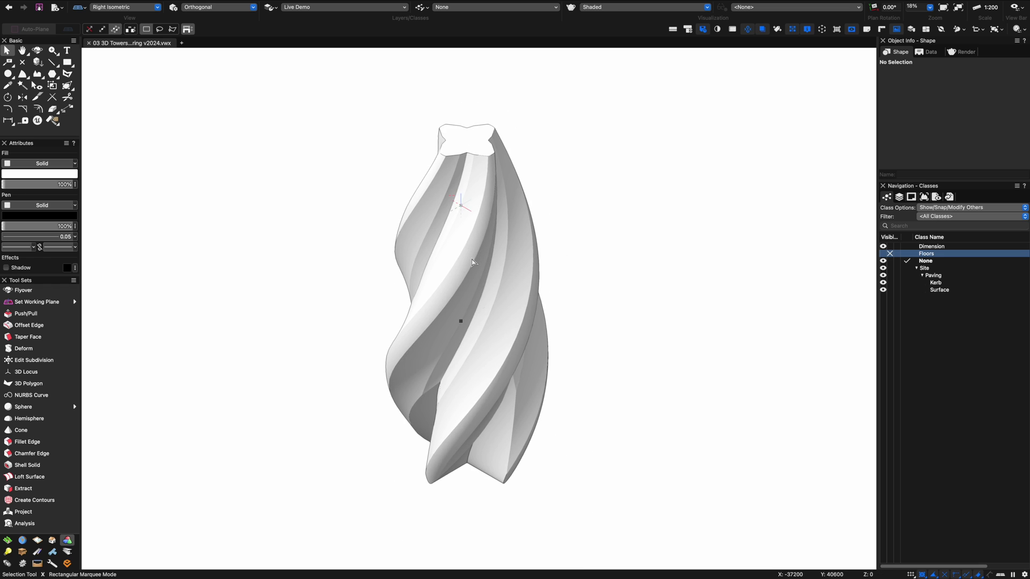
click(473, 262)
click(49, 465)
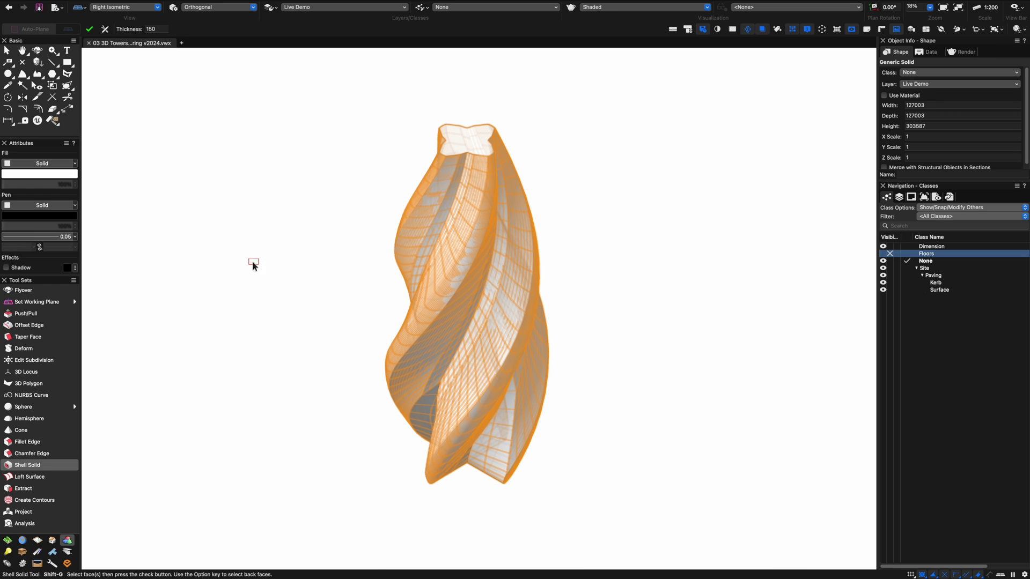
click(475, 146)
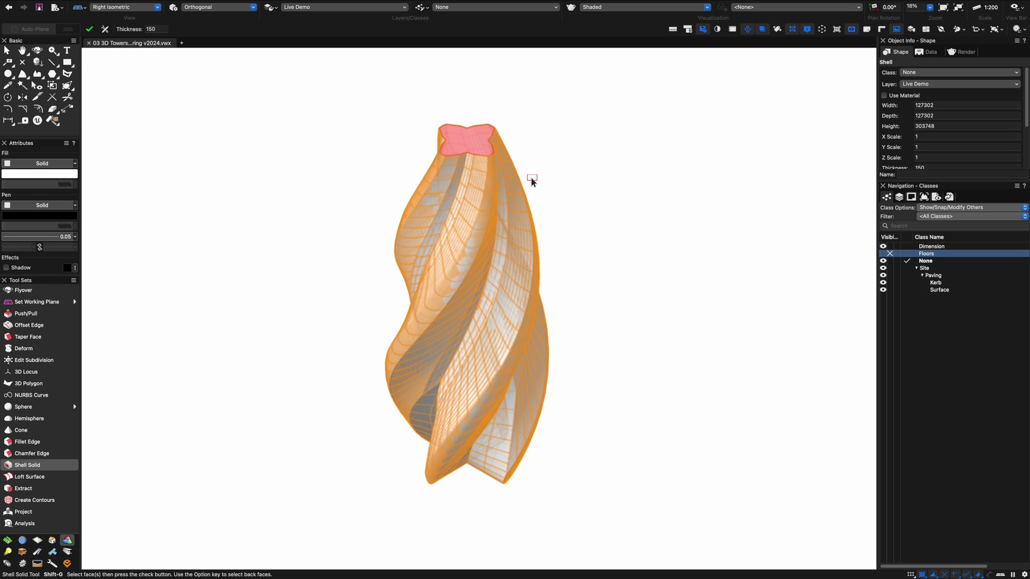
Set the tower shell's thickness to 600
scroll(483, 146, up, 5)
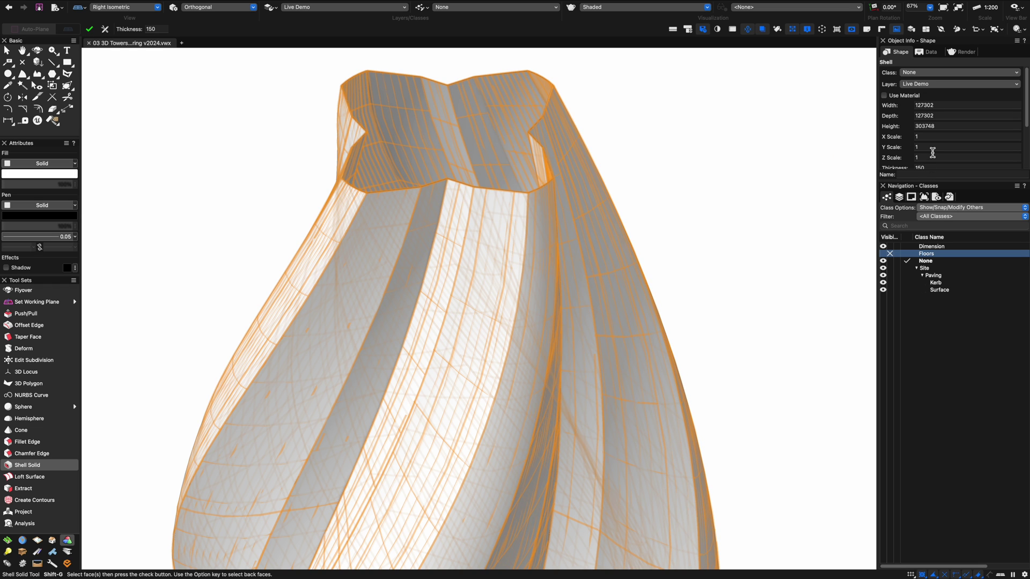
scroll(931, 151, down, 3)
drag(962, 184, 970, 397)
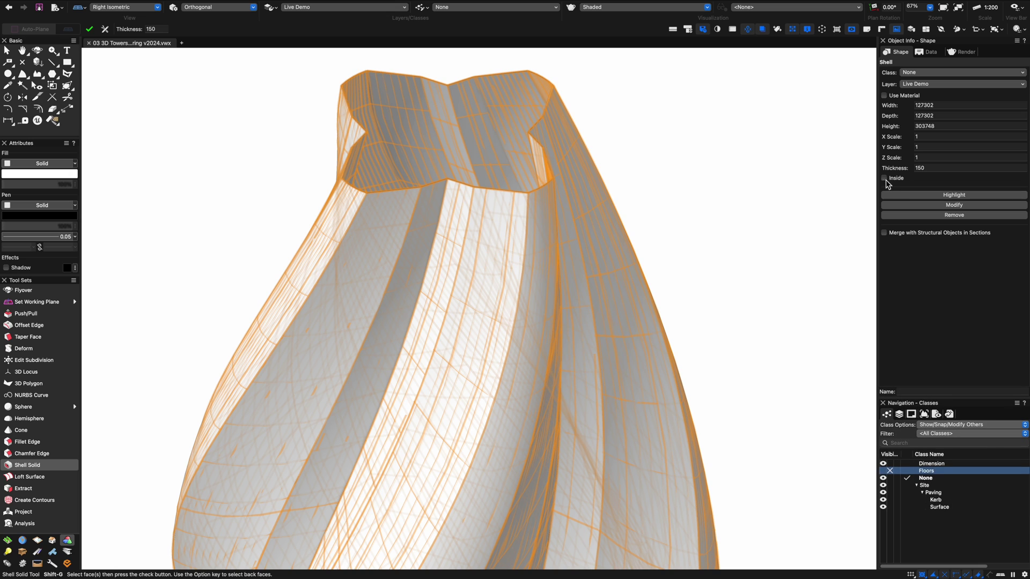
double_click(919, 168)
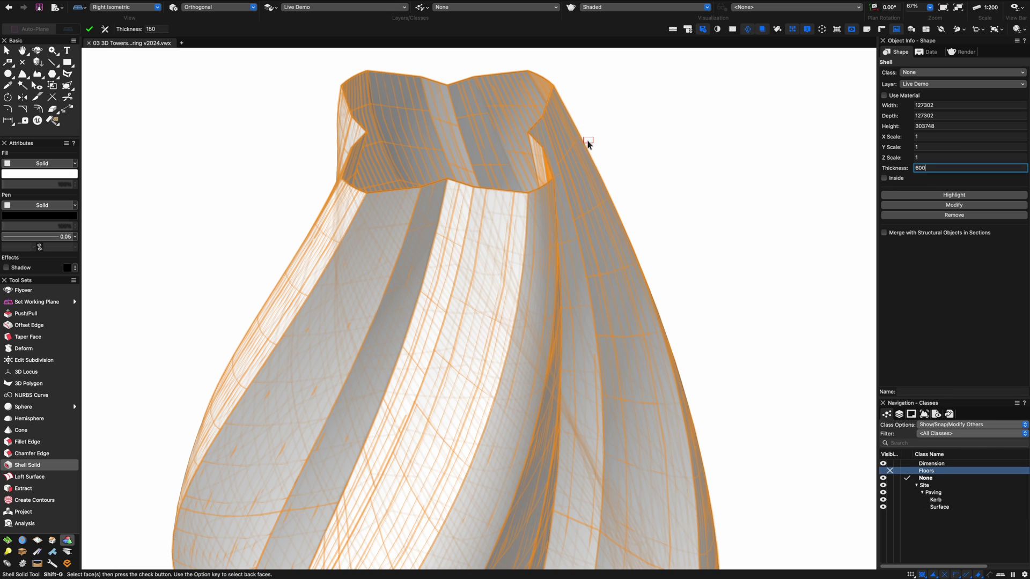
key(Return)
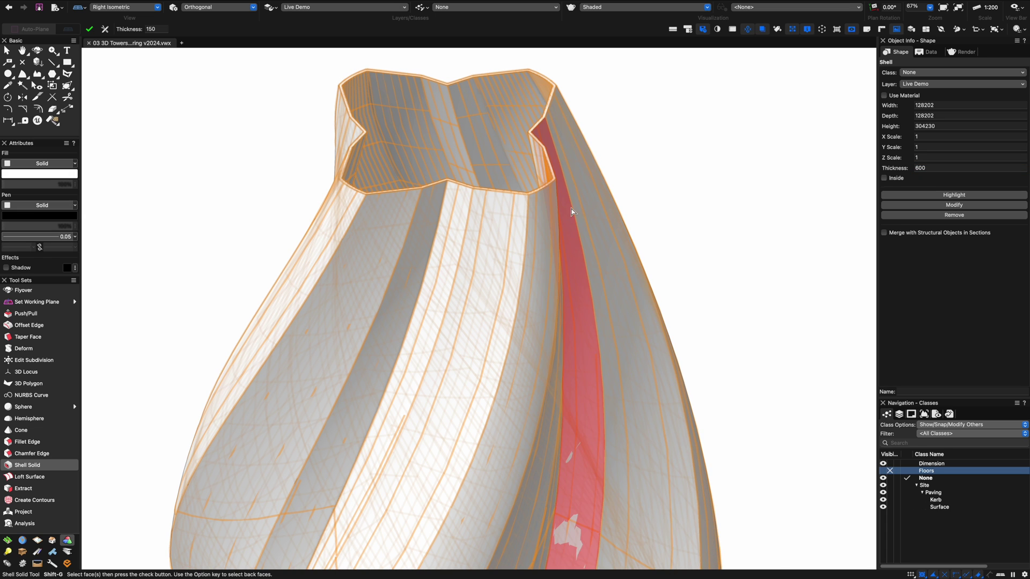
Apply Building-Facade-Texture 25% from the open 03 3D Towers file's Renderworks textures to the tower shell
key(x)
key(super+r)
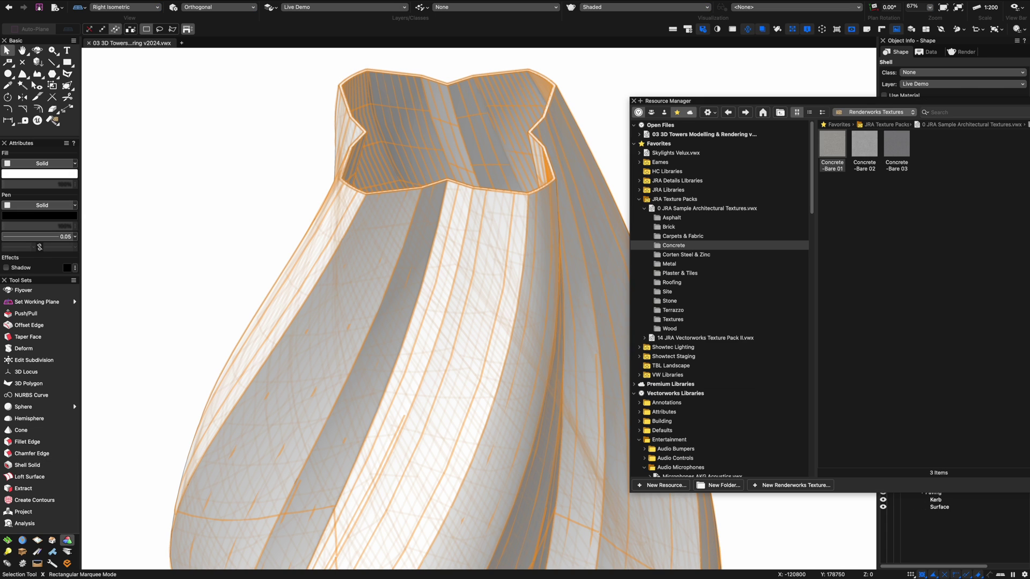
click(678, 135)
double_click(960, 150)
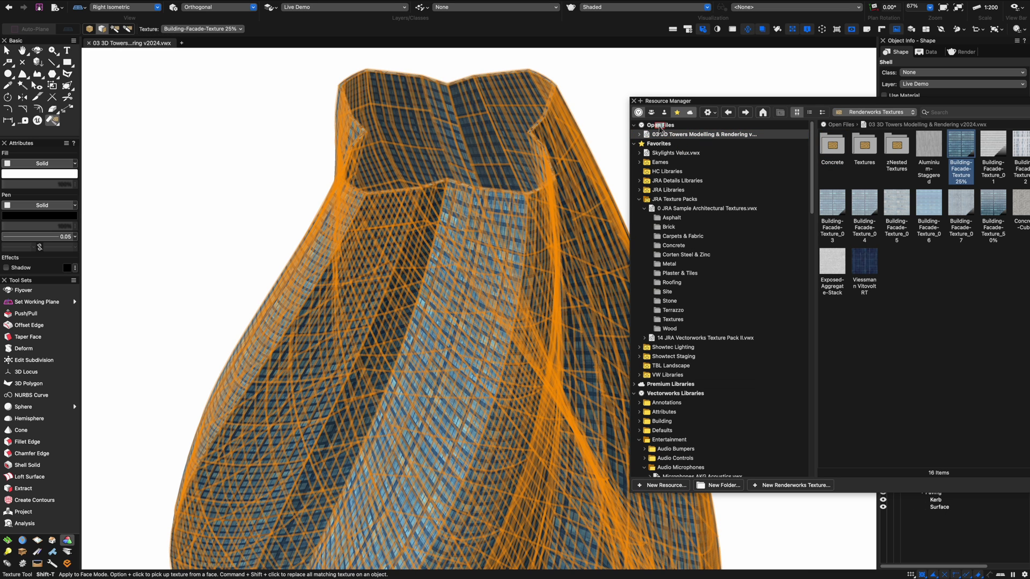
Reselect the tower shell and replace its texture with Building-Facade-Texture_50%
click(642, 92)
key(x)
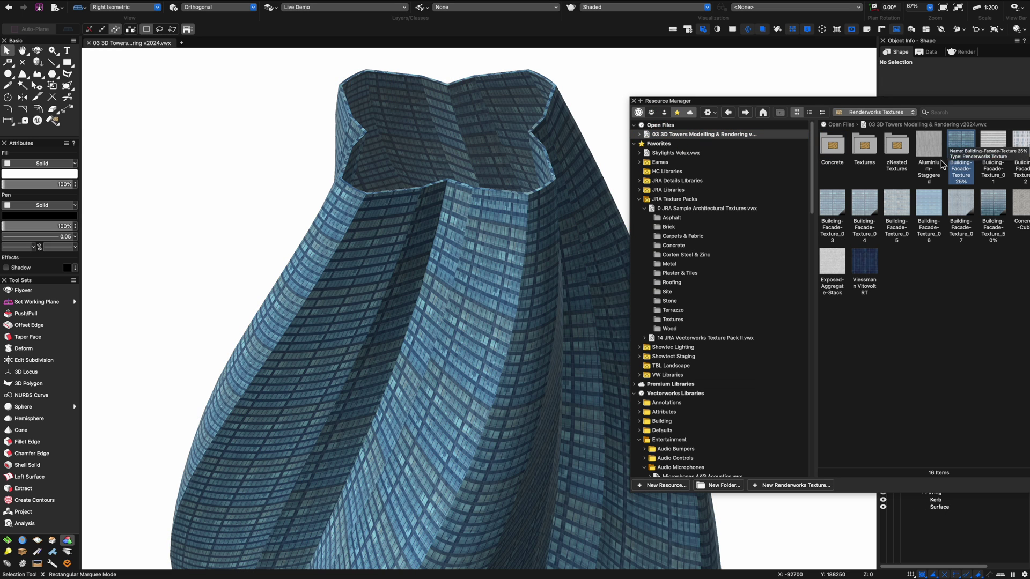
click(538, 194)
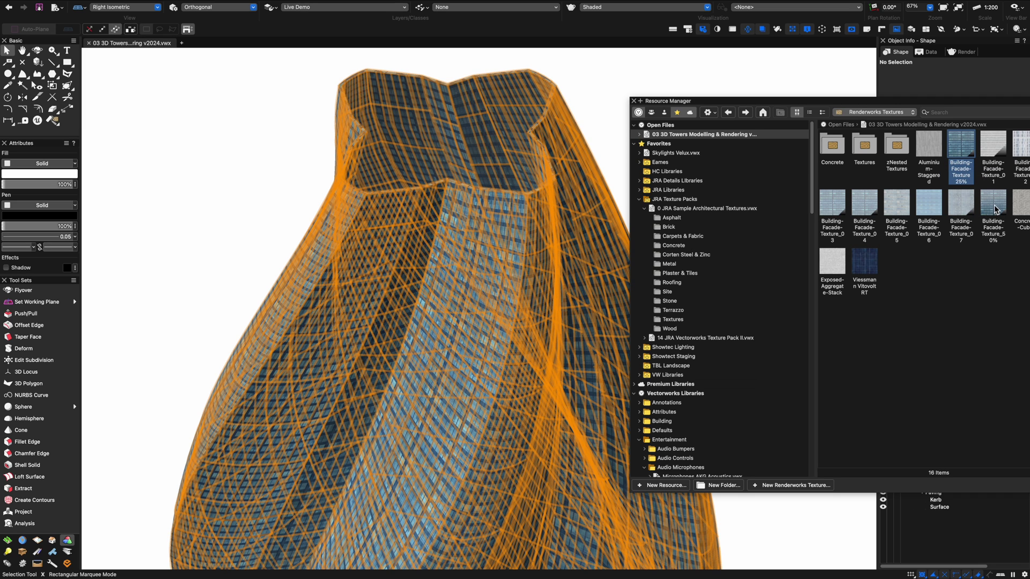
double_click(992, 215)
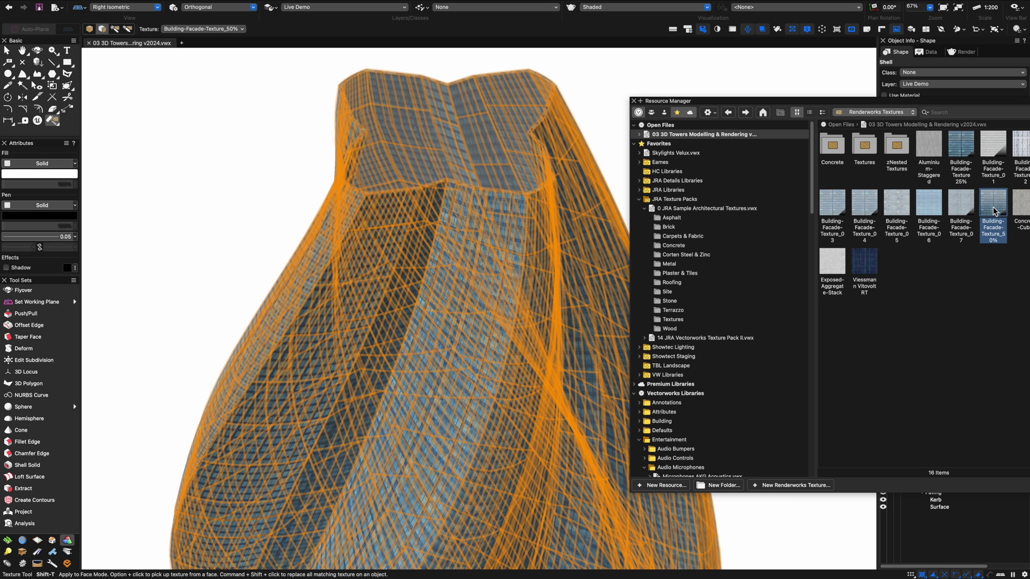
Edit Building-Facade-Texture_50%, setting the transmission of its Glass transparency shader to 75%
drag(888, 101, 555, 106)
right_click(667, 214)
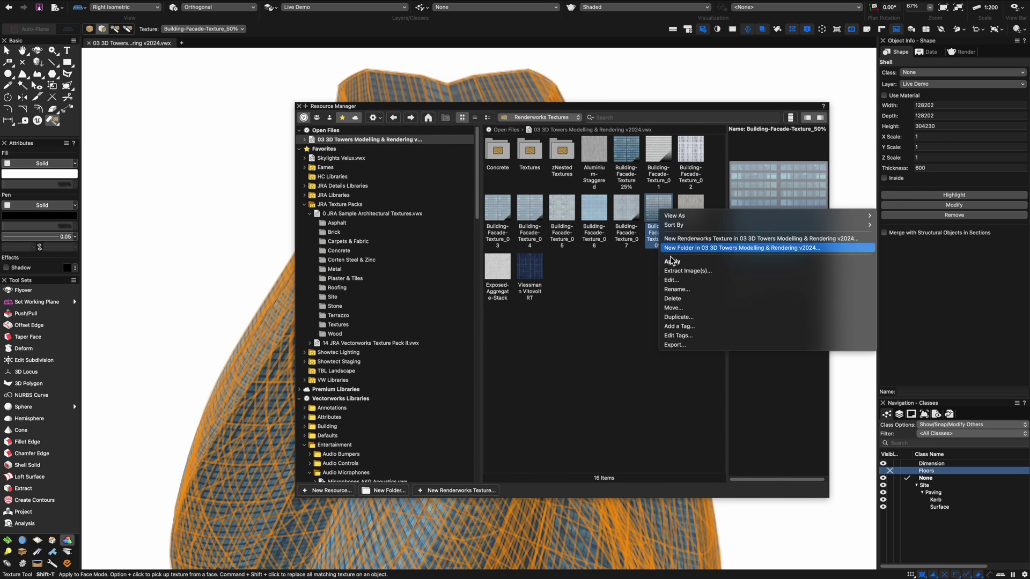
click(671, 279)
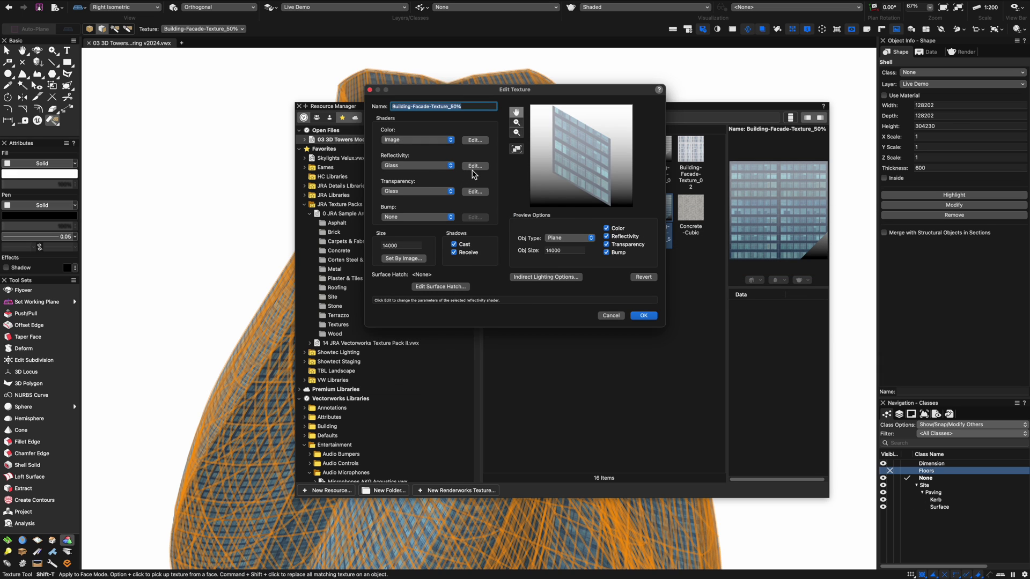
click(472, 170)
click(516, 209)
click(475, 191)
text(75)
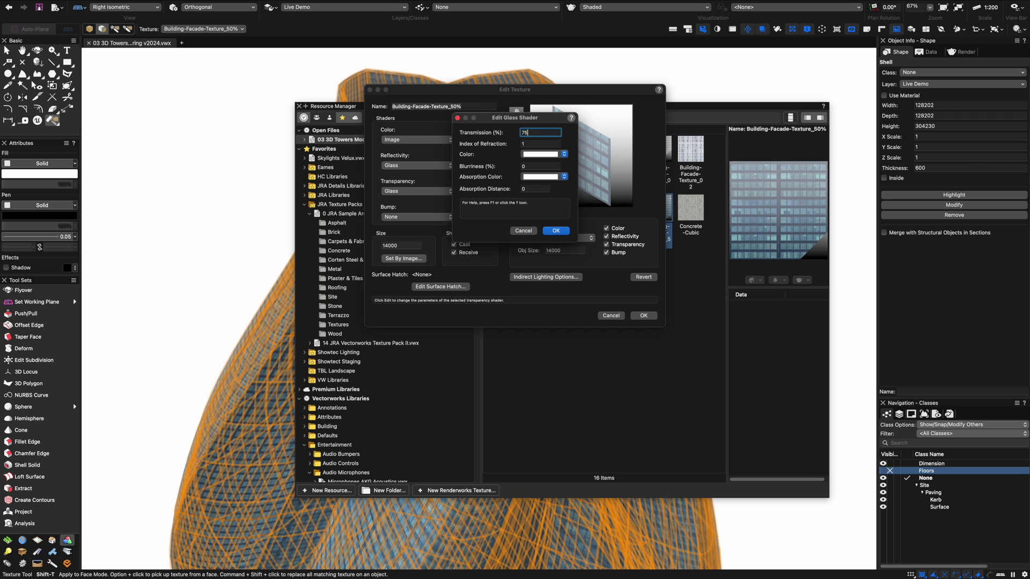
key(Return)
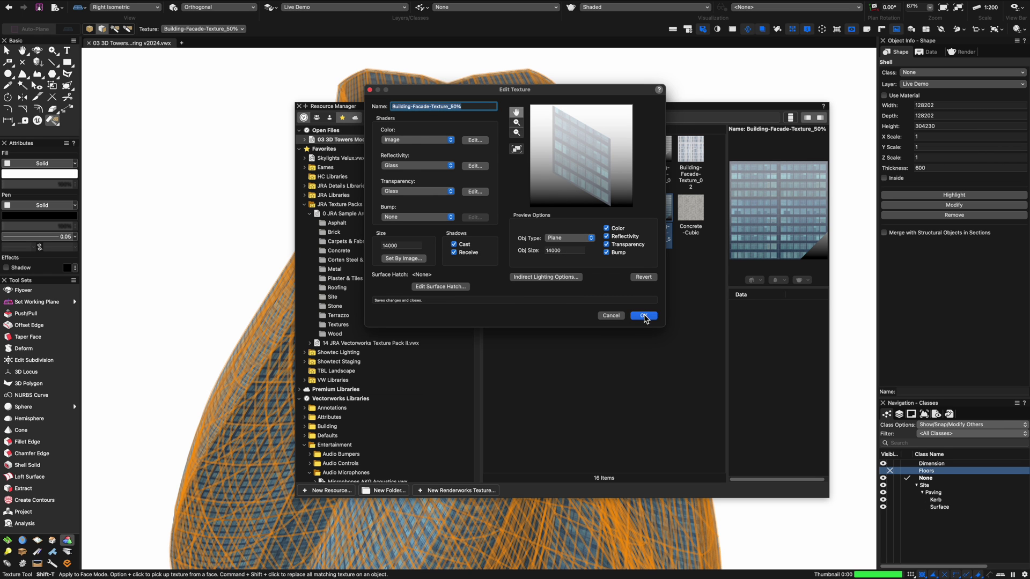
click(643, 316)
Make the Floors class visible again and inspect the whole tower with its slabs behind the translucent facade
key(x)
key(x)
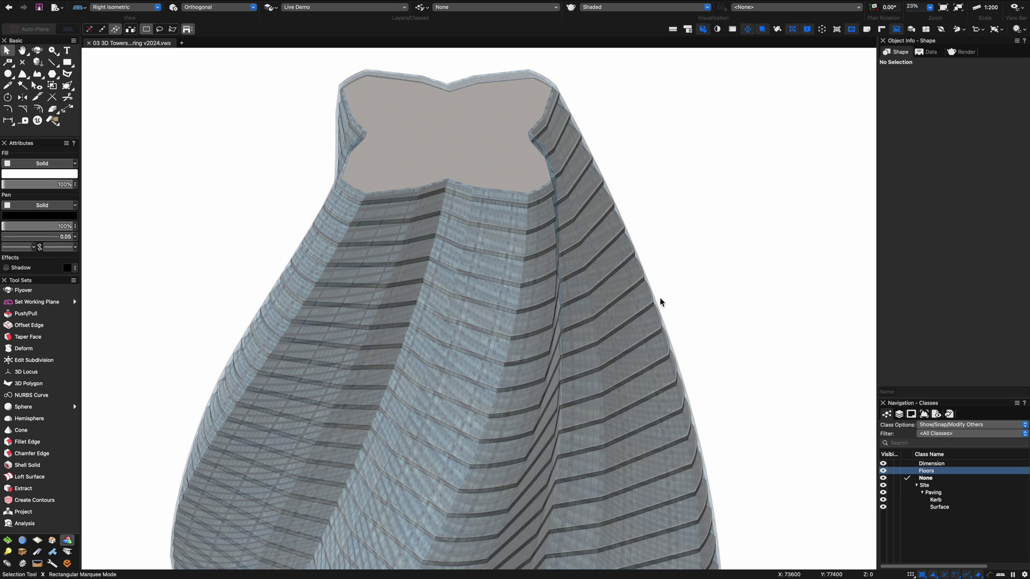
key(super+6)
key(shift+c)
drag(401, 434, 327, 384)
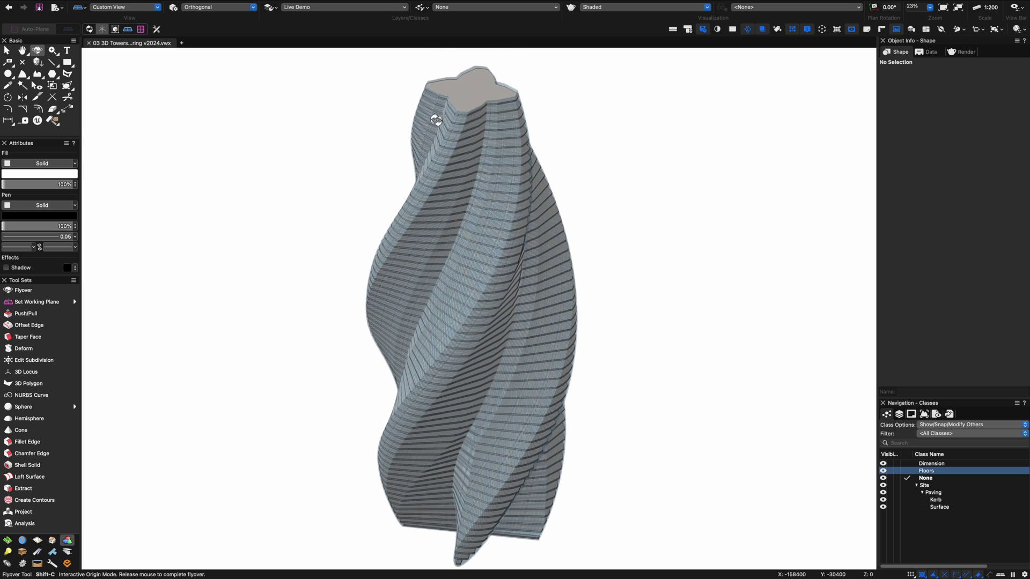
Extract the top surface of the uppermost floor slab using the Extract tool's surface mode
key(c)
drag(406, 56, 555, 166)
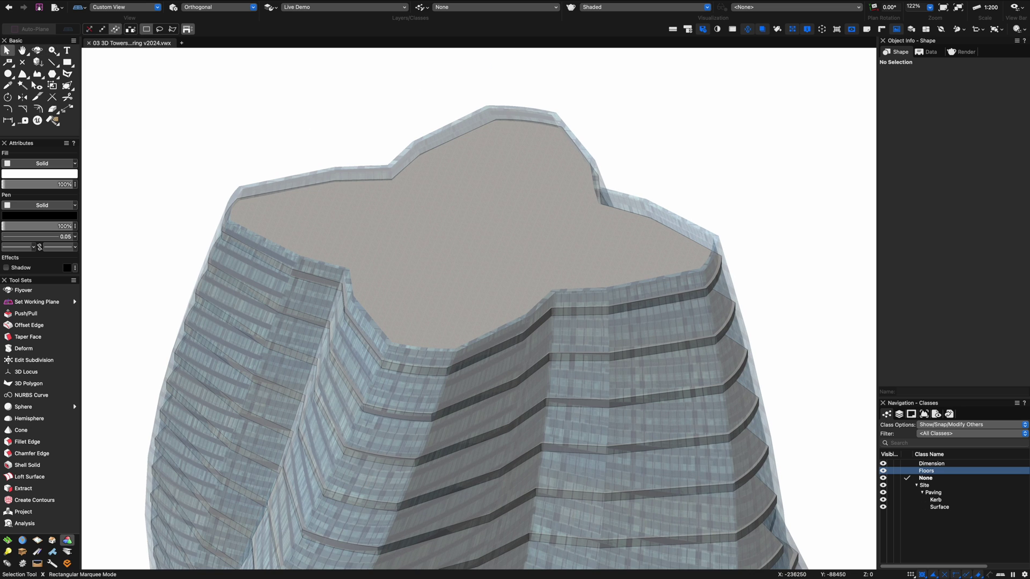
click(23, 488)
click(485, 209)
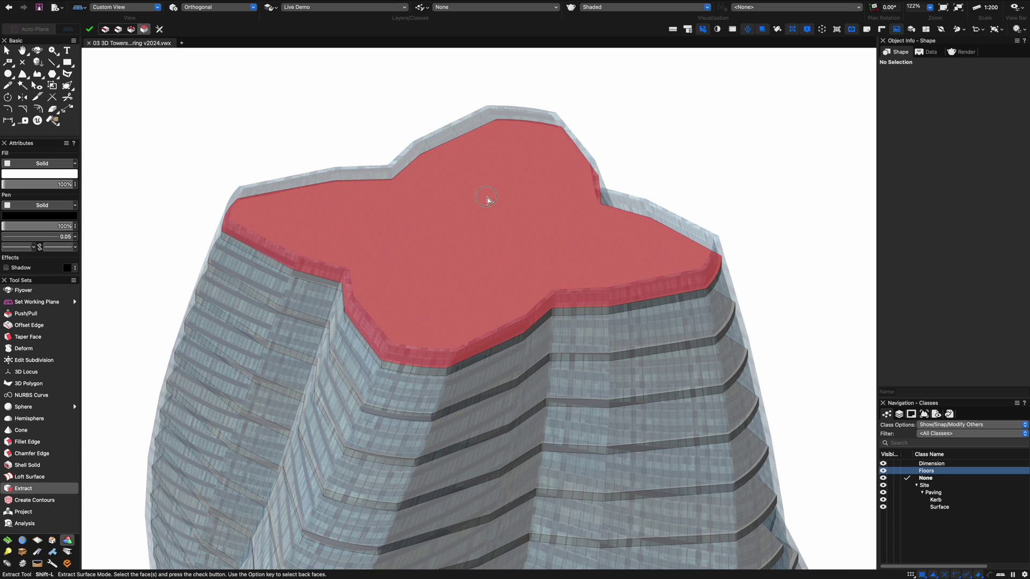
click(90, 29)
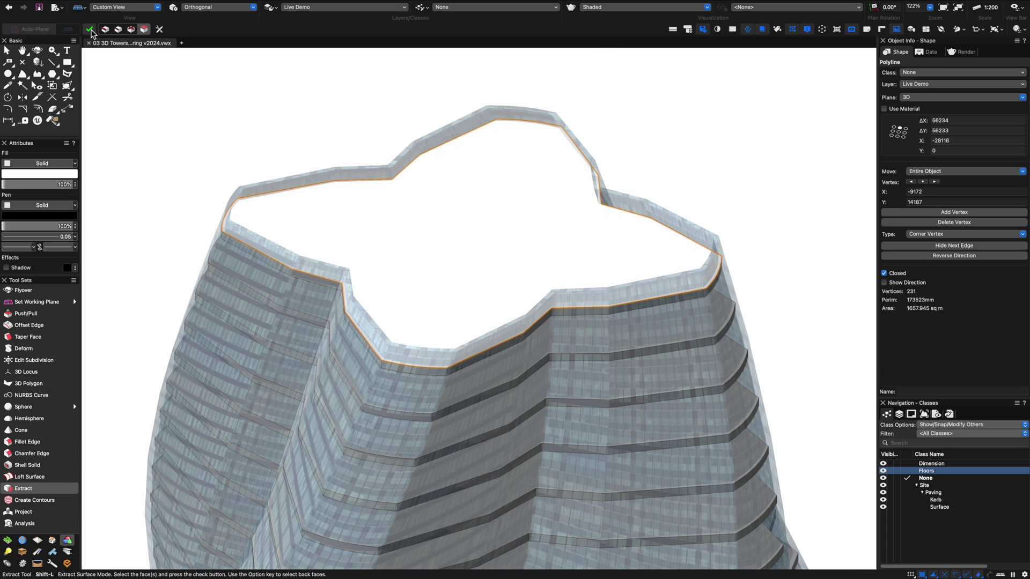
Create a planar cap from the extracted roof polyline to turn it into a NURBS surface
click(180, 5)
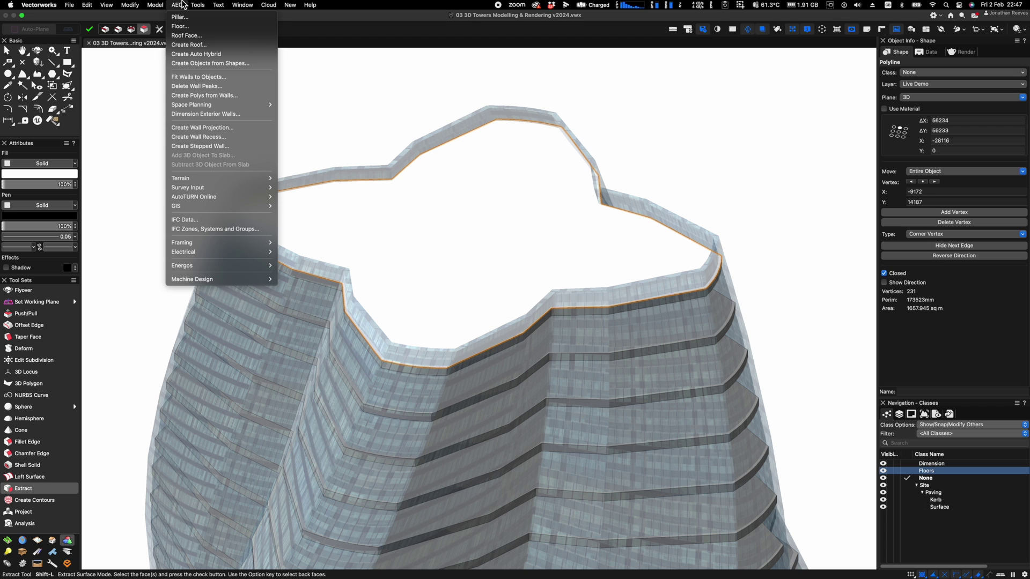
mouse_move(155, 5)
mouse_move(168, 131)
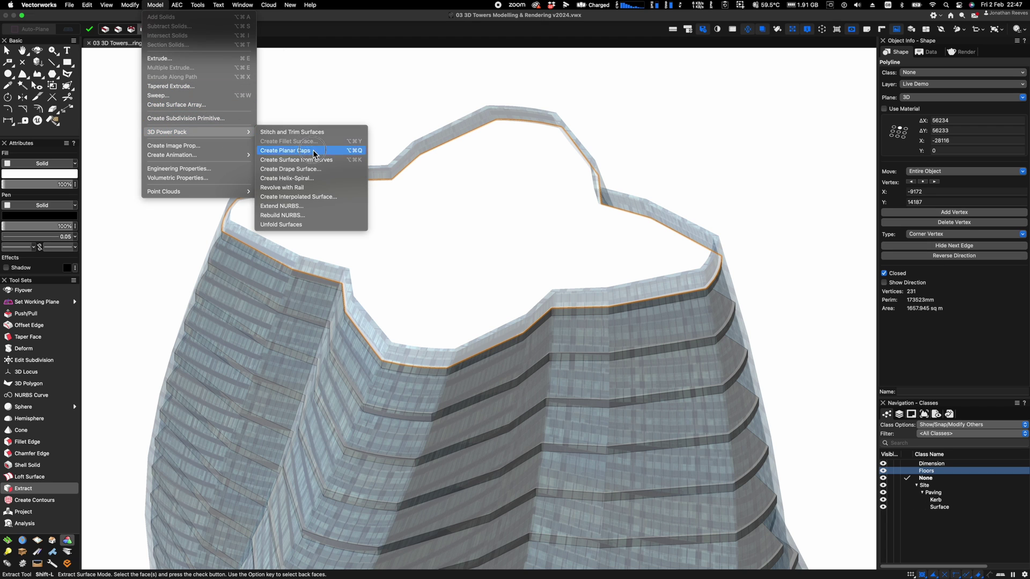
click(314, 153)
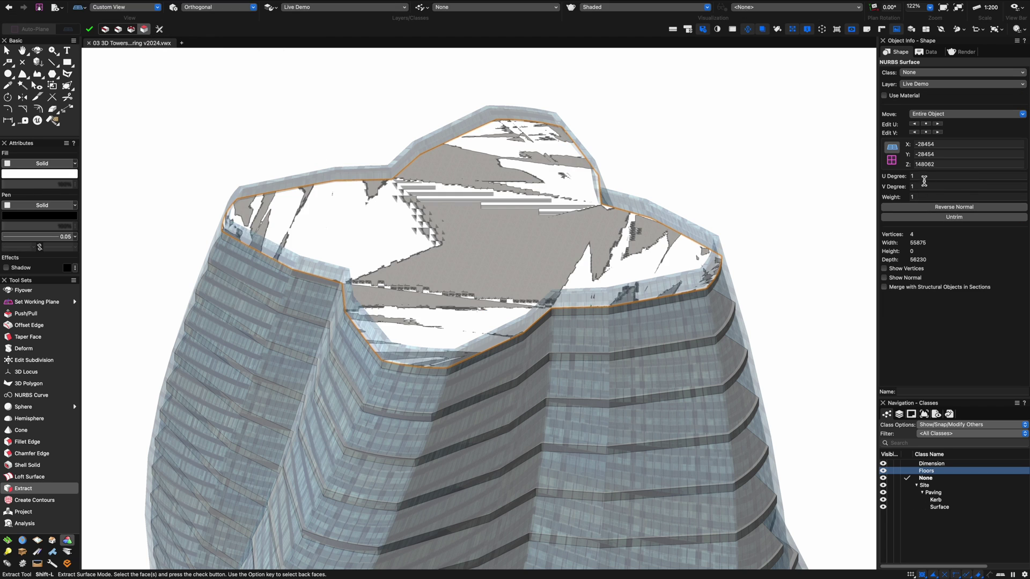
Set both the U degree and V degree of the roof's NURBS surface to 5
click(924, 179)
text(5)
key(Tab)
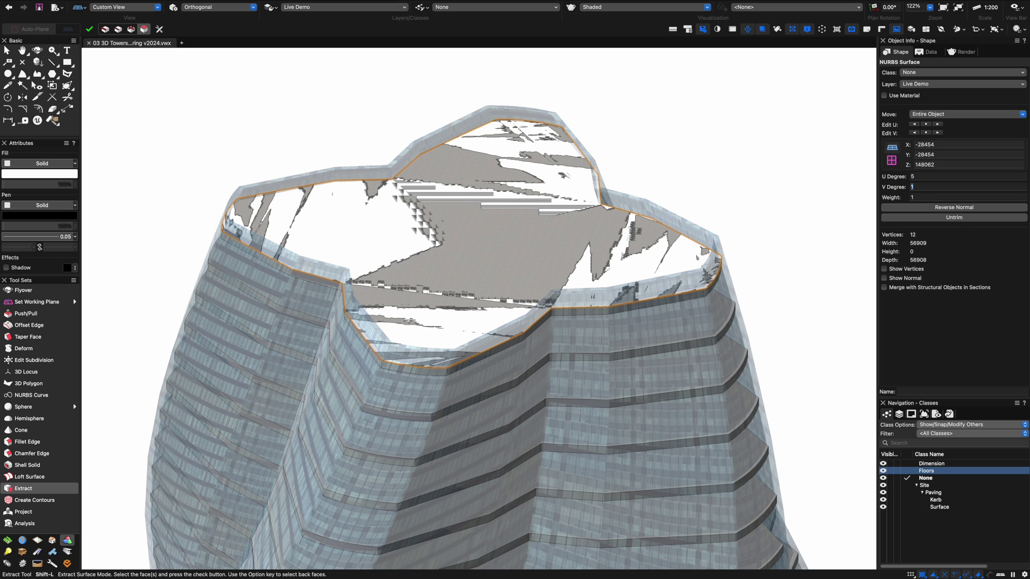
text(5)
key(Return)
key(x)
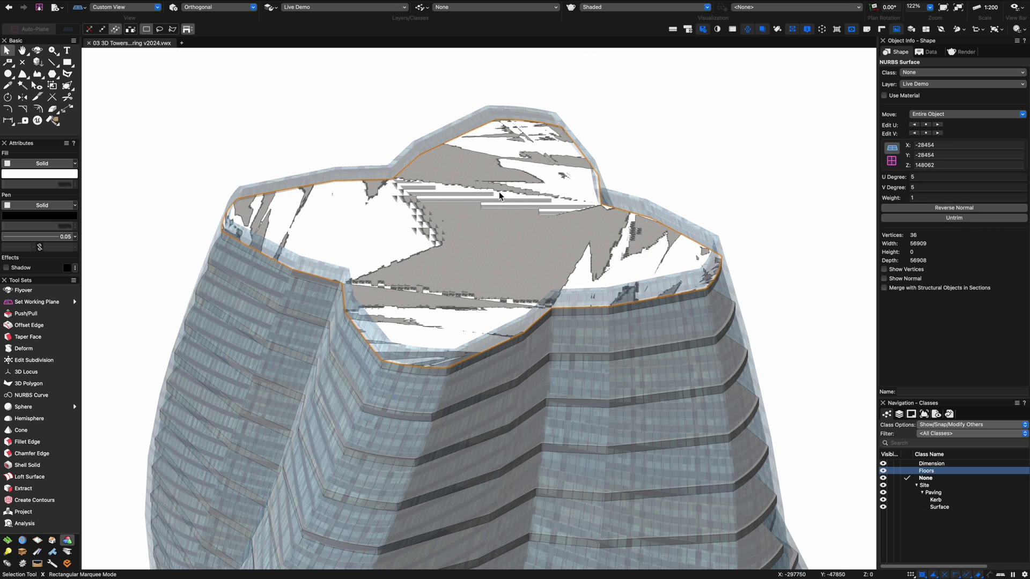
Raise the roof's NURBS surface by 500 in Z, to a Z position of 148562
key(alt+super+m)
key(Tab)
key(Tab)
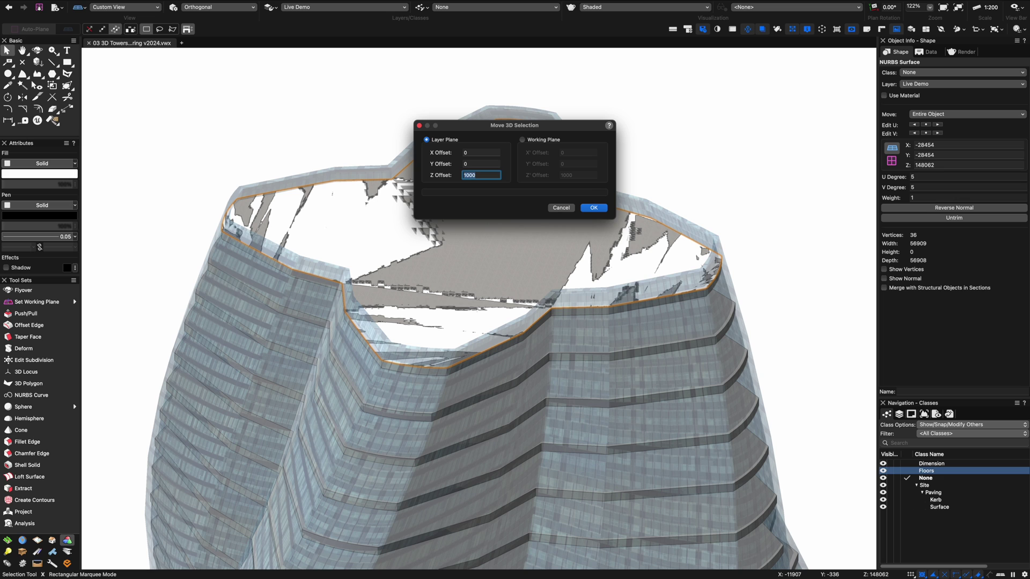
key(Return)
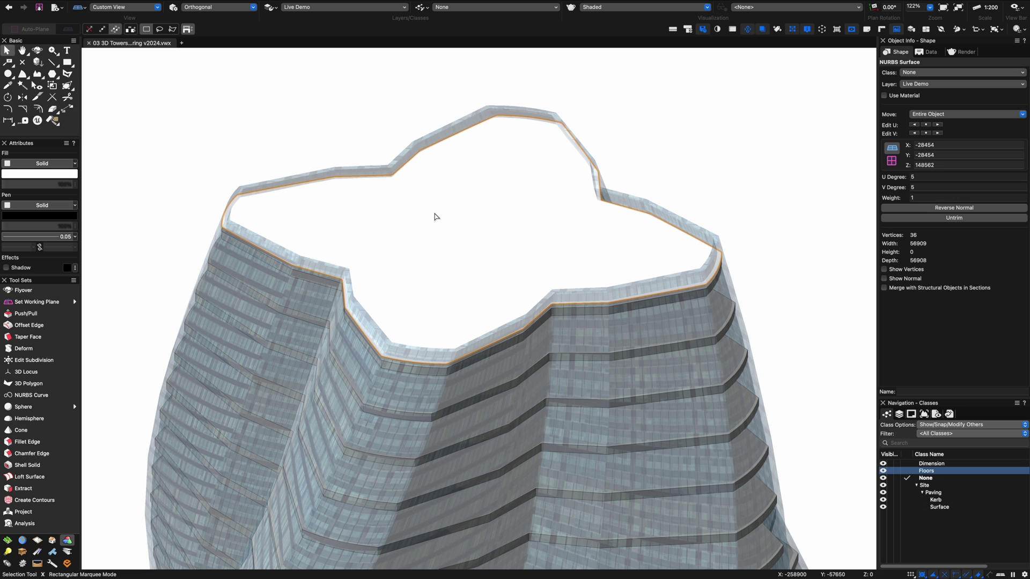
Reshape the roof's NURBS surface by raising its eight central control vertices, two adjacent rows of four, by 20000
click(67, 86)
click(185, 29)
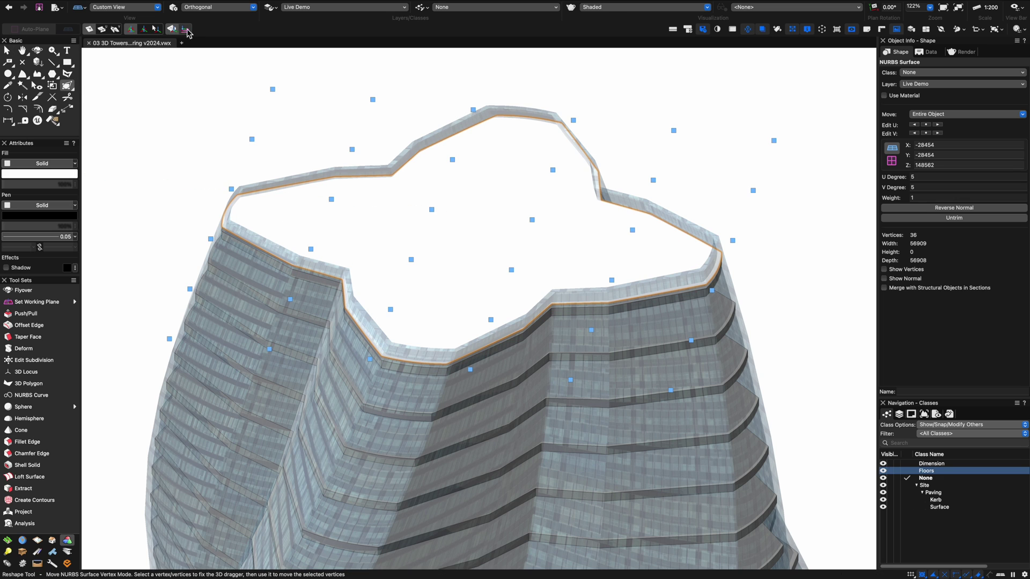
click(411, 260)
click(390, 309)
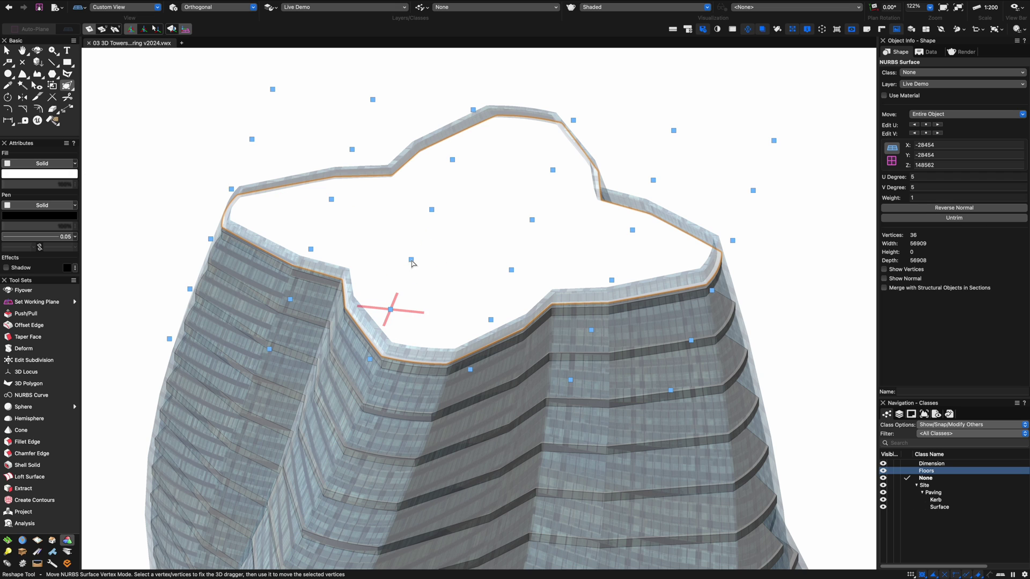
click(411, 261)
click(452, 160)
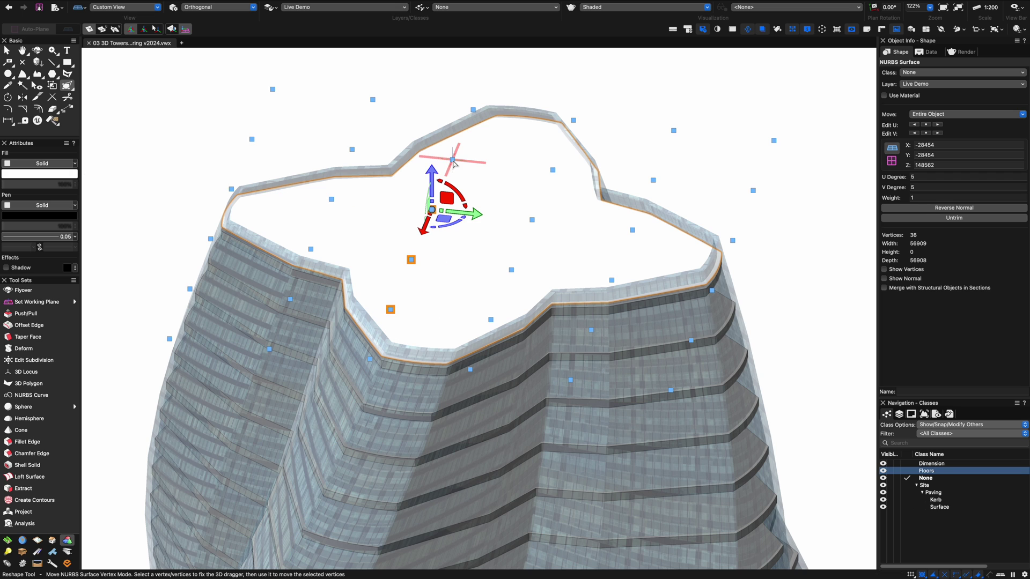
click(474, 110)
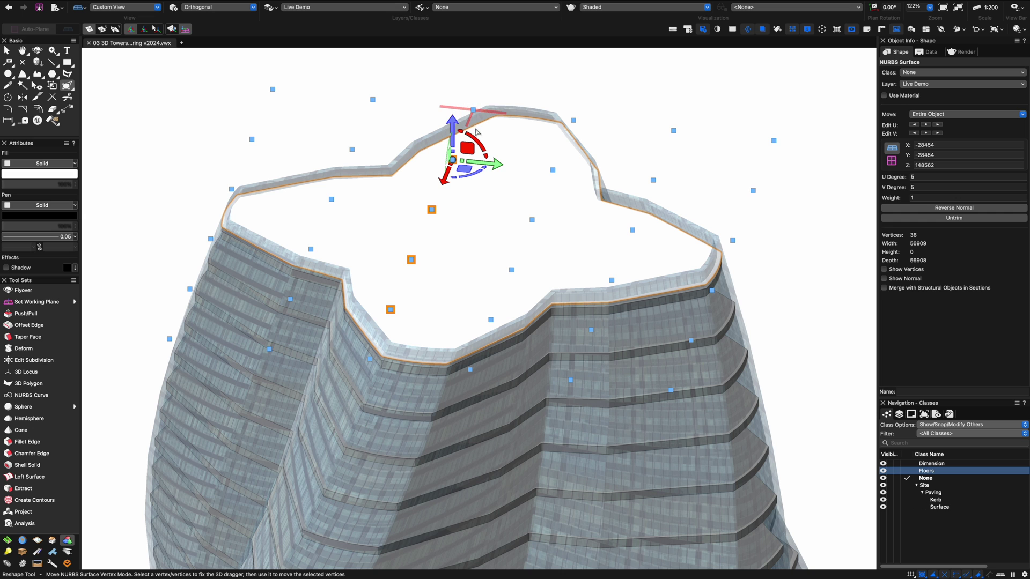
click(473, 110)
scroll(446, 268, down, 1)
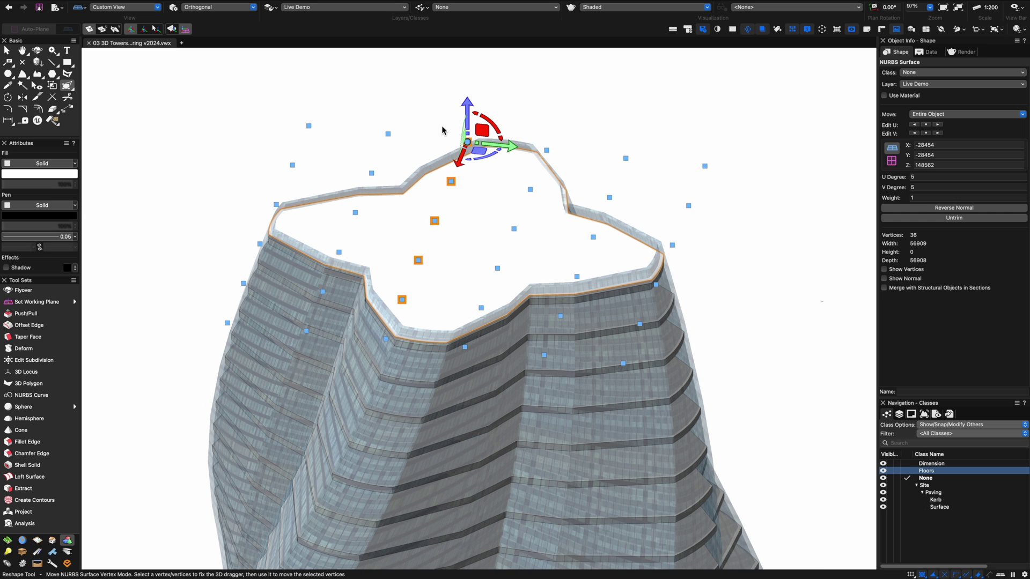
scroll(455, 206, down, 1)
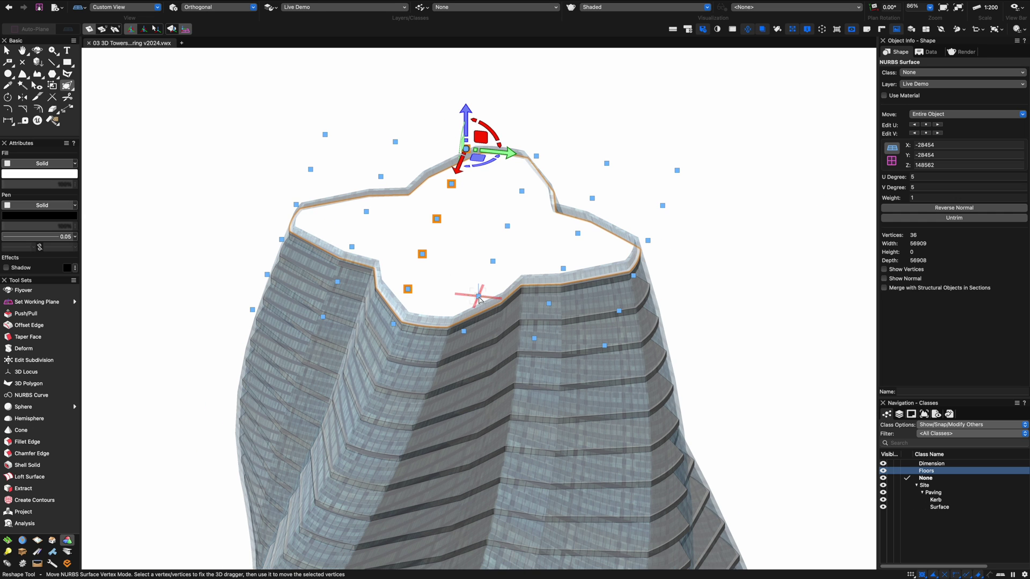
click(493, 262)
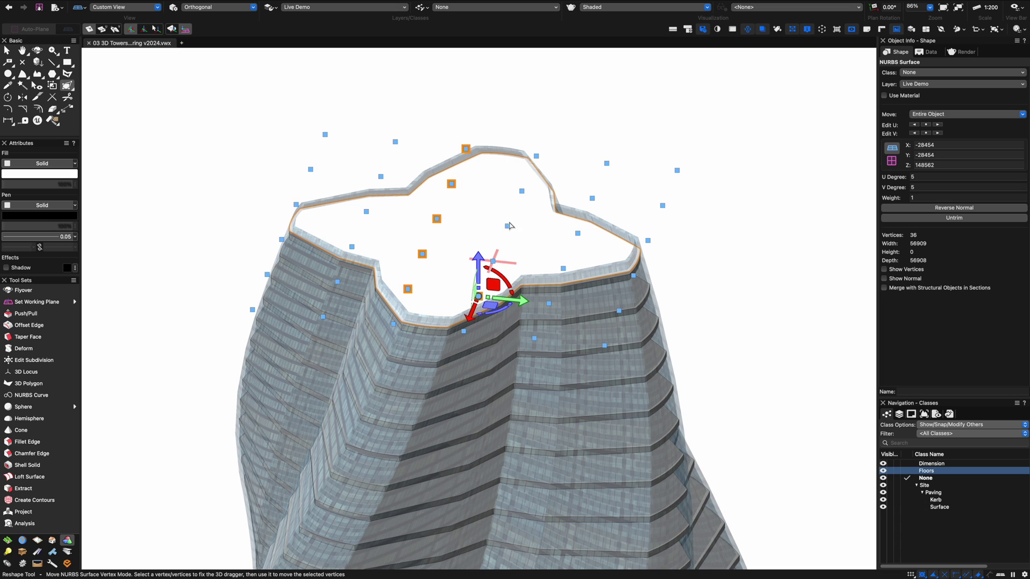
click(522, 192)
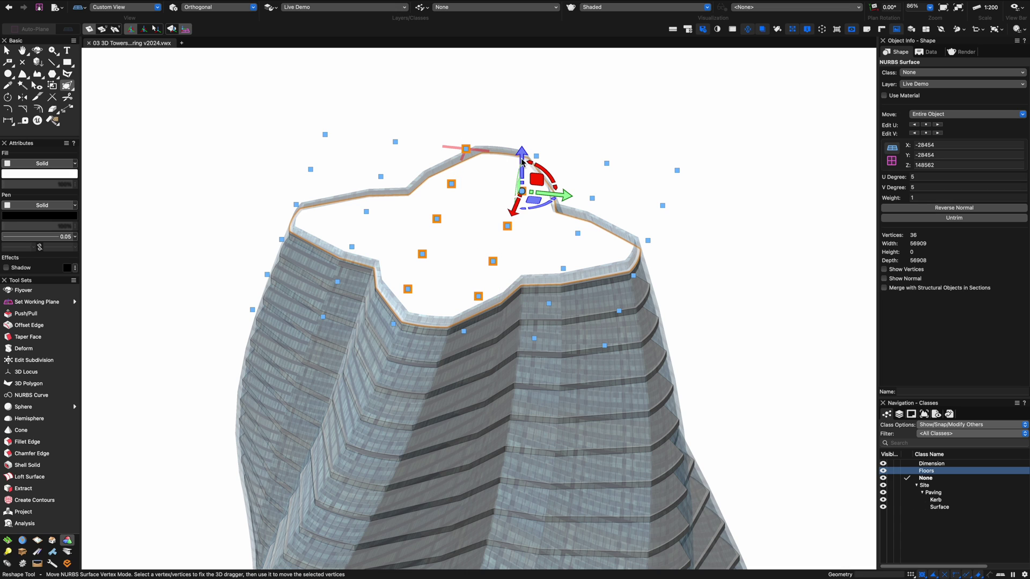
click(466, 150)
drag(464, 112, 584, 114)
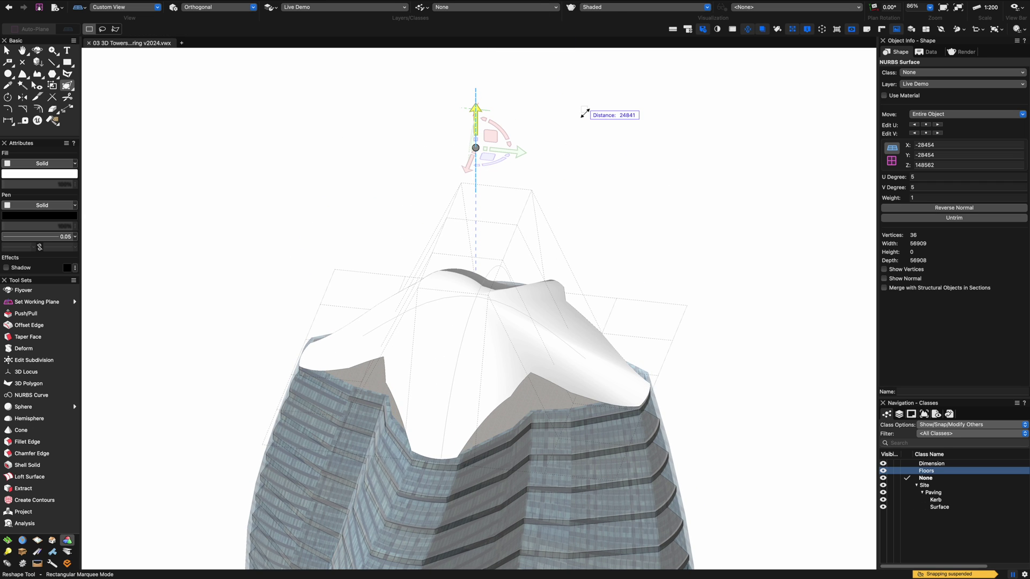
key(Tab)
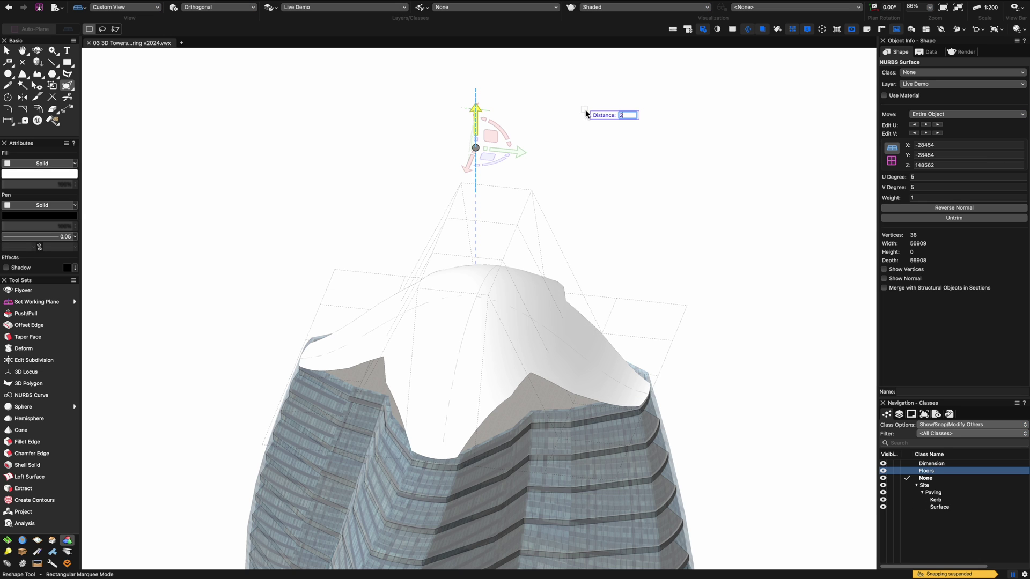
text(20000)
key(Return)
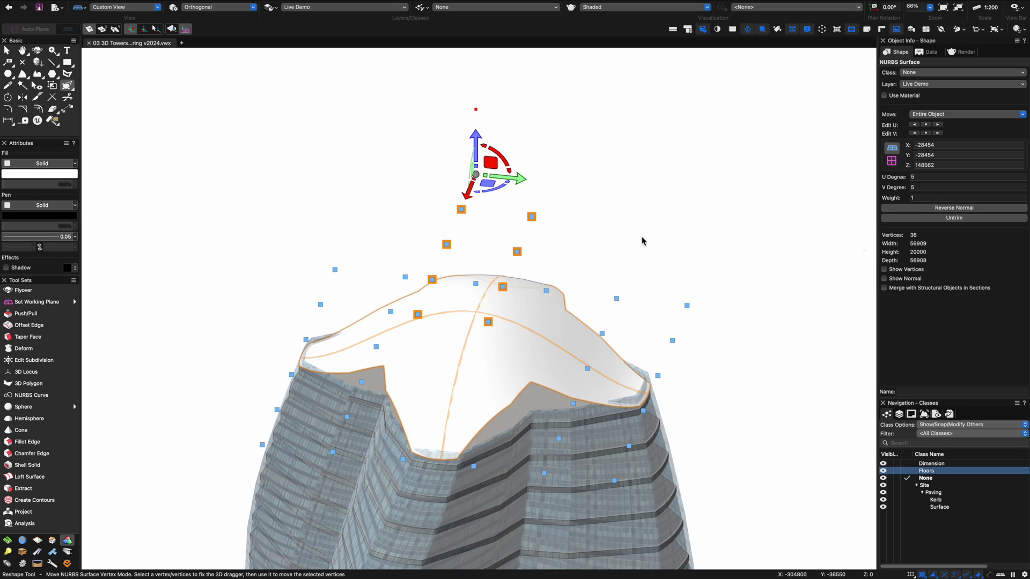
key(x)
key(x)
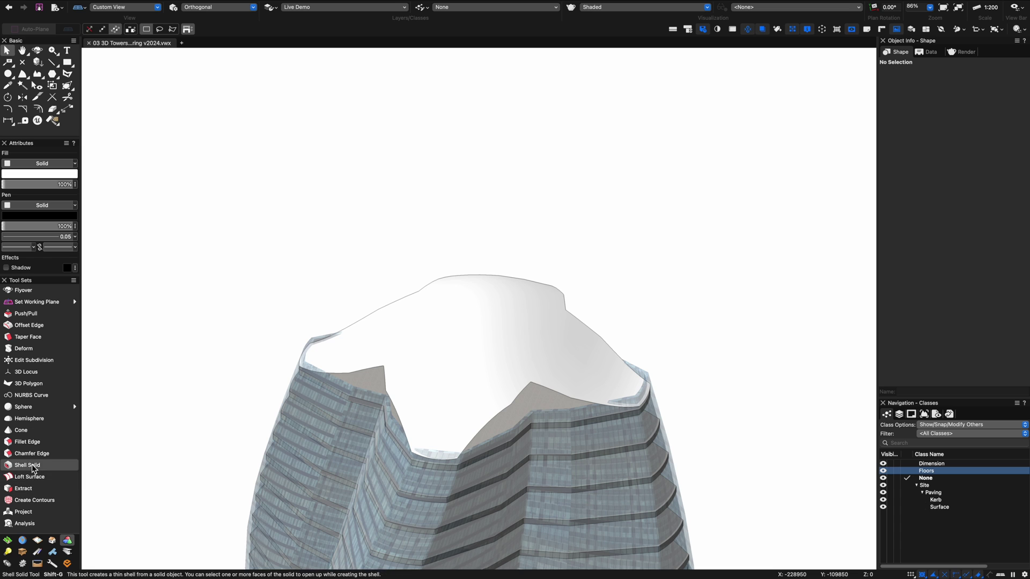
Shell the sculpted roof surface into a solid and set the shell's thickness to 1 m
click(31, 464)
click(423, 360)
click(91, 29)
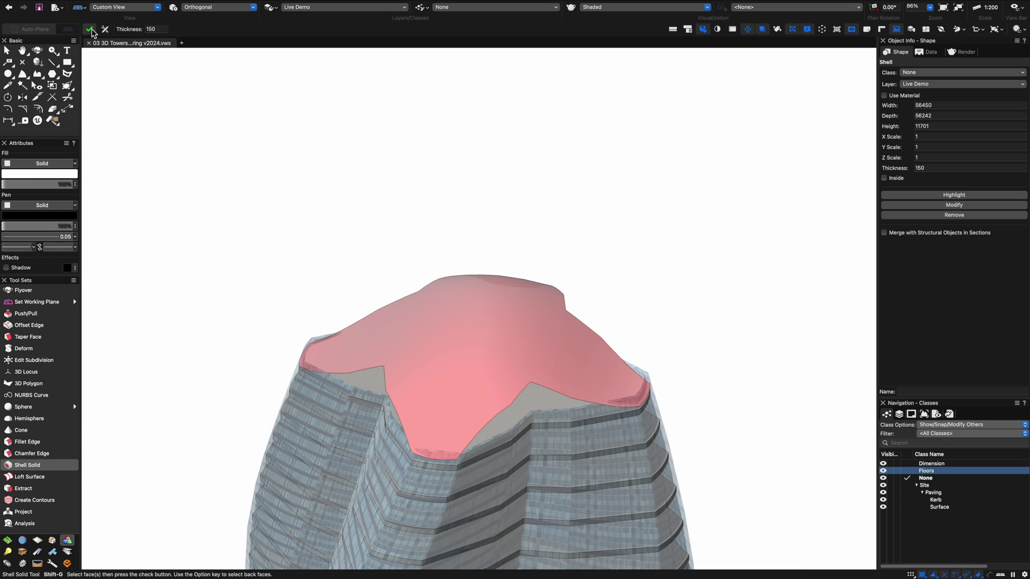
click(890, 165)
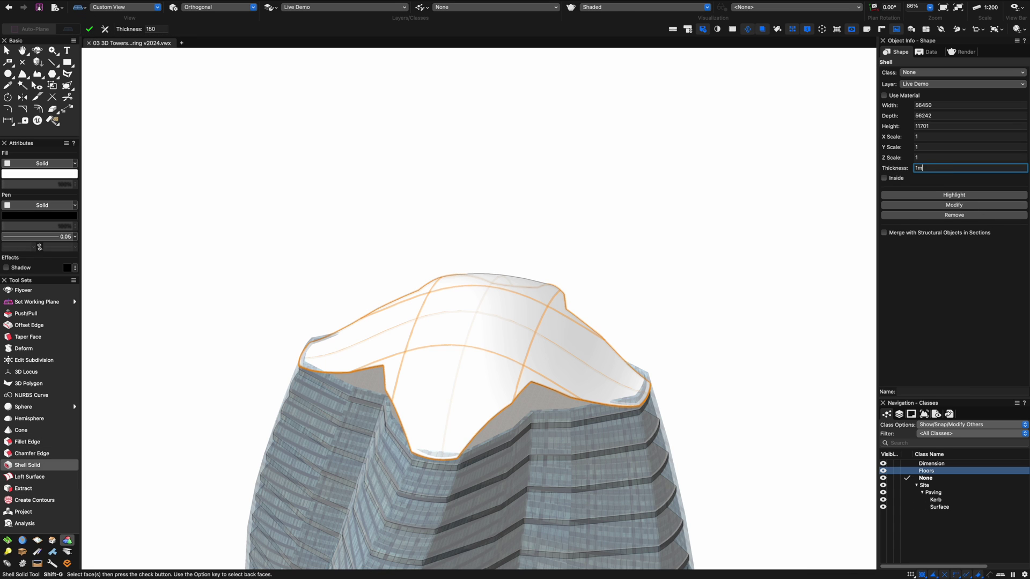
key(Return)
key(x)
key(x)
Apply the Aluminium-Staggered texture from the file's Renderworks textures to the roof shell
key(super+r)
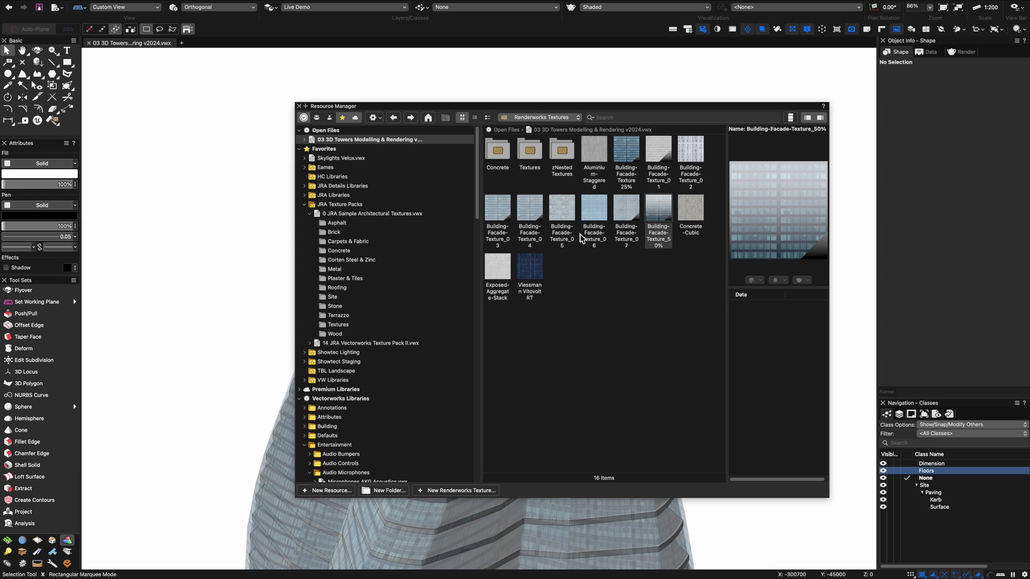
double_click(596, 153)
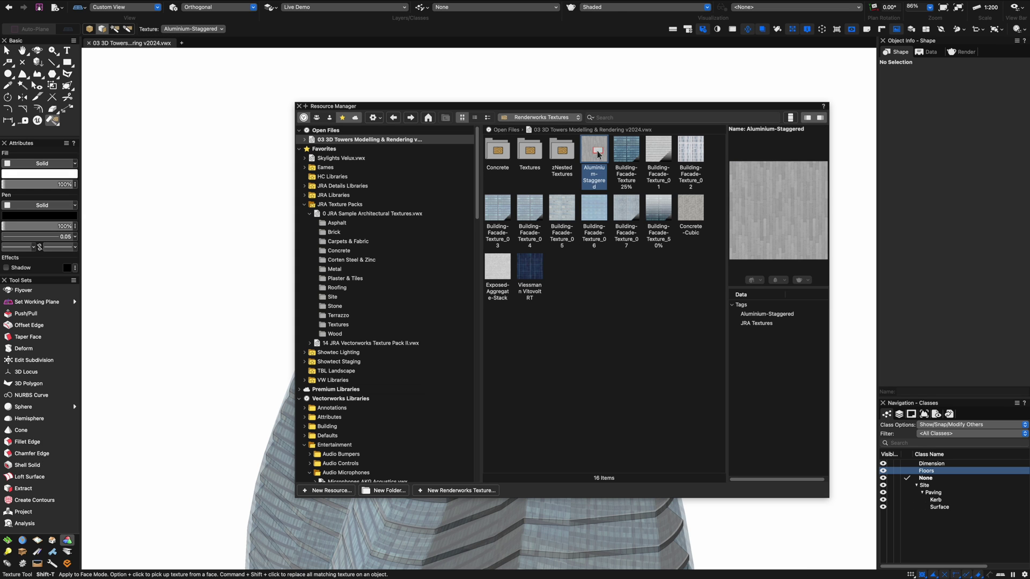
right_click(597, 151)
click(619, 200)
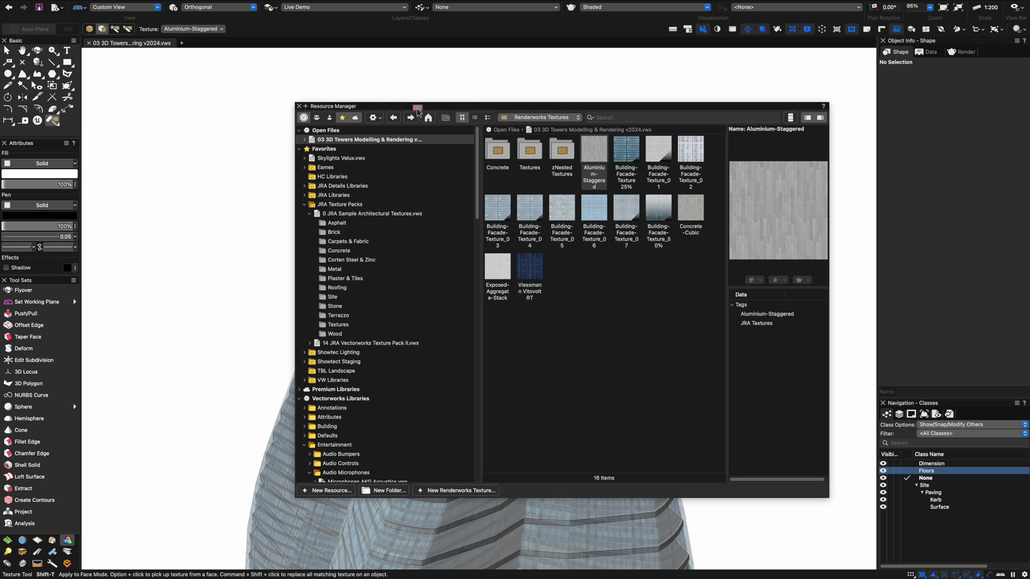
drag(406, 109, 809, 111)
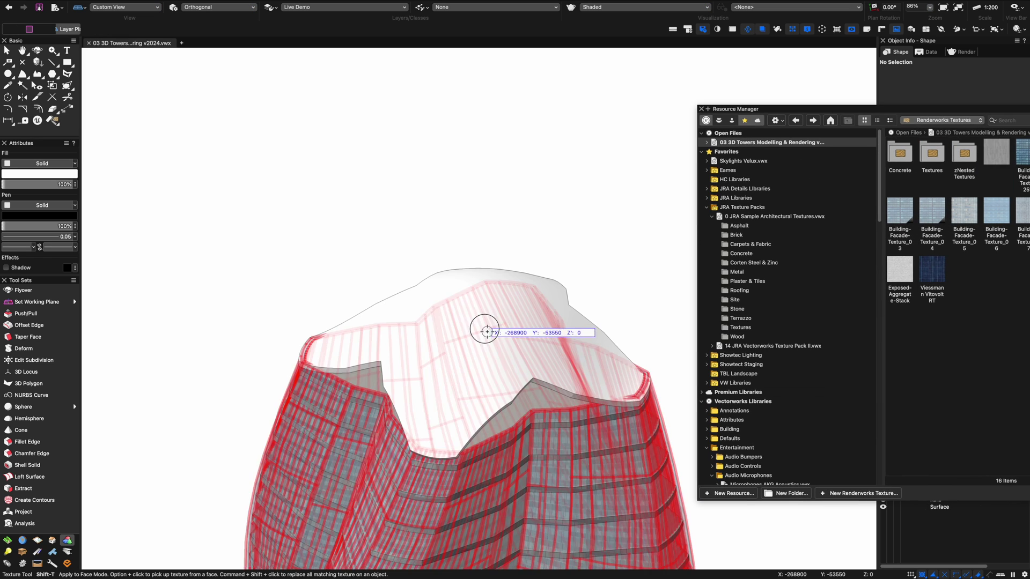
drag(486, 333, 483, 303)
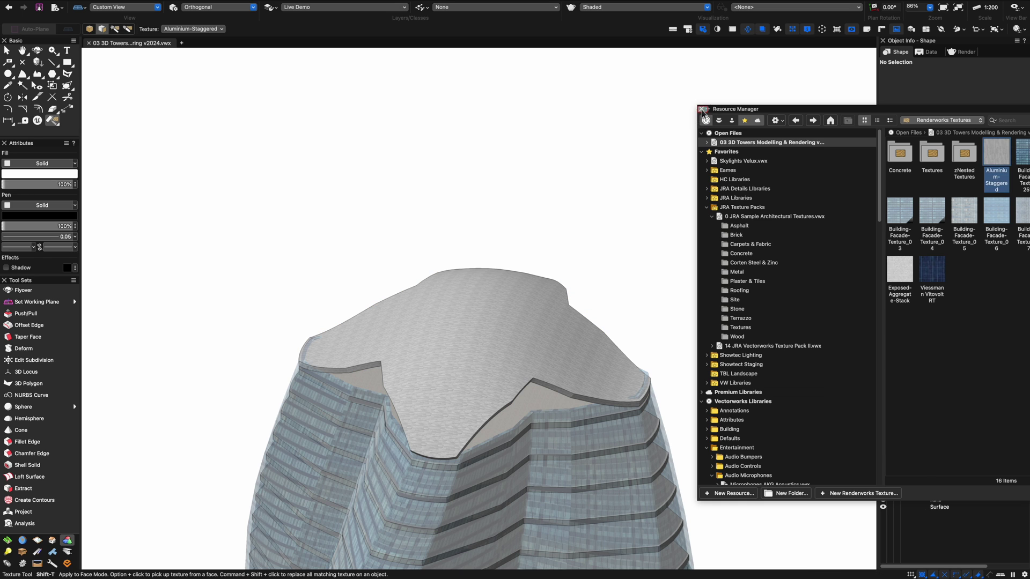
Enlarge the roof shell's aluminium texture mapping to a scale of about 12
key(x)
click(964, 52)
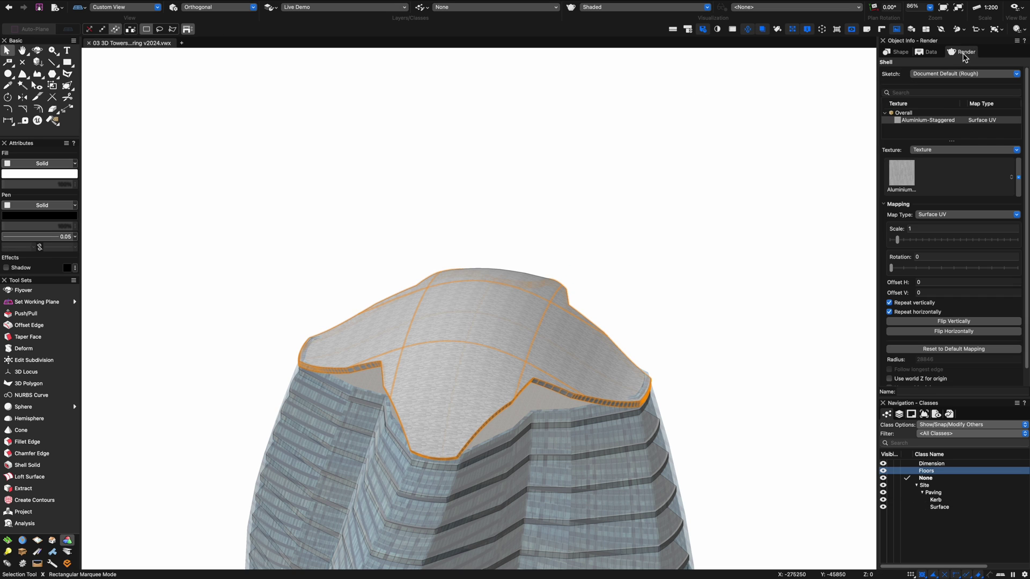
drag(900, 243, 975, 256)
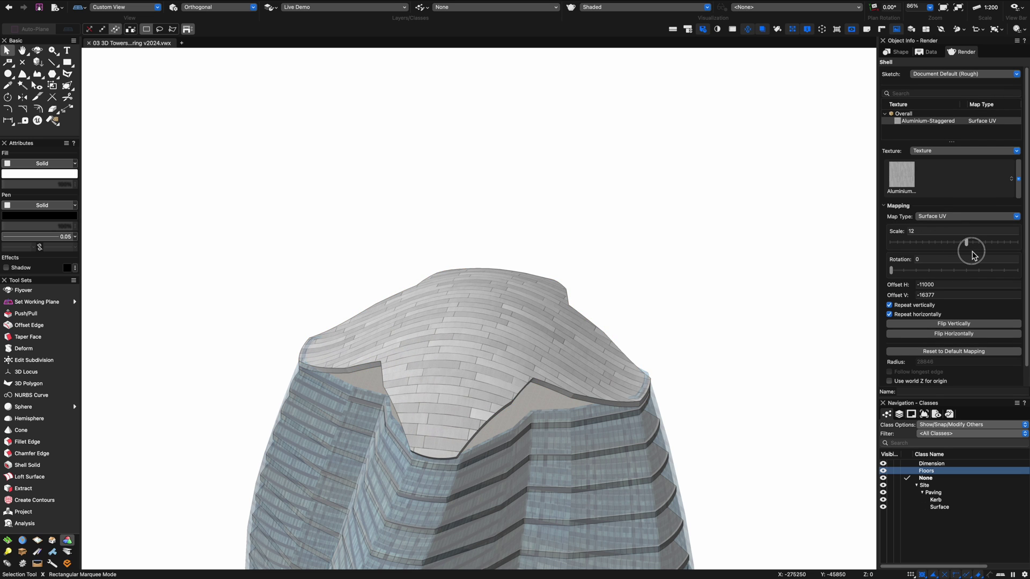
click(510, 236)
Draw a circle in Top/Plan view, centred on the tower and extending well beyond its footprint
scroll(510, 237, down, 8)
key(shift+c)
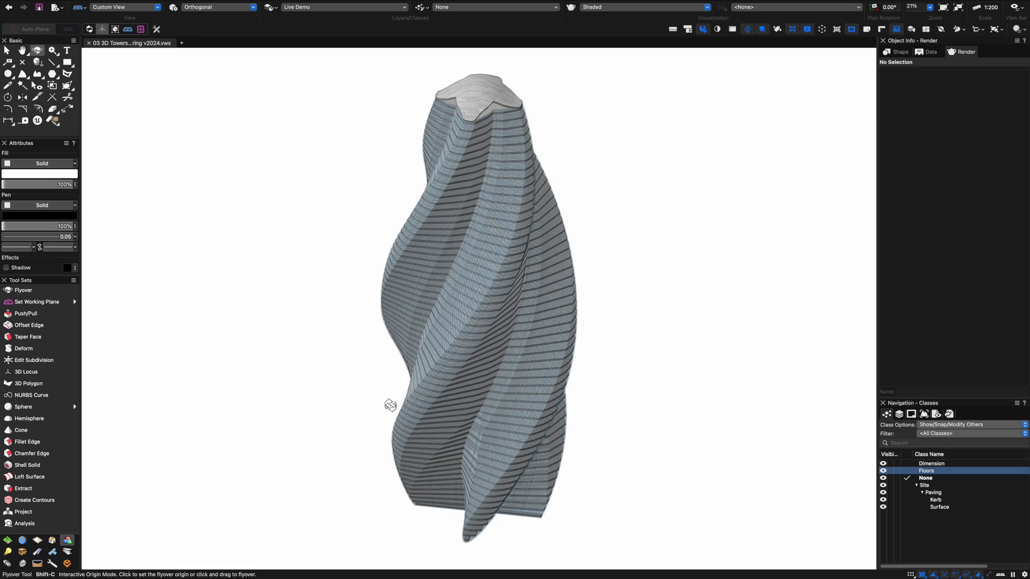
drag(390, 405, 377, 372)
key(x)
key(0)
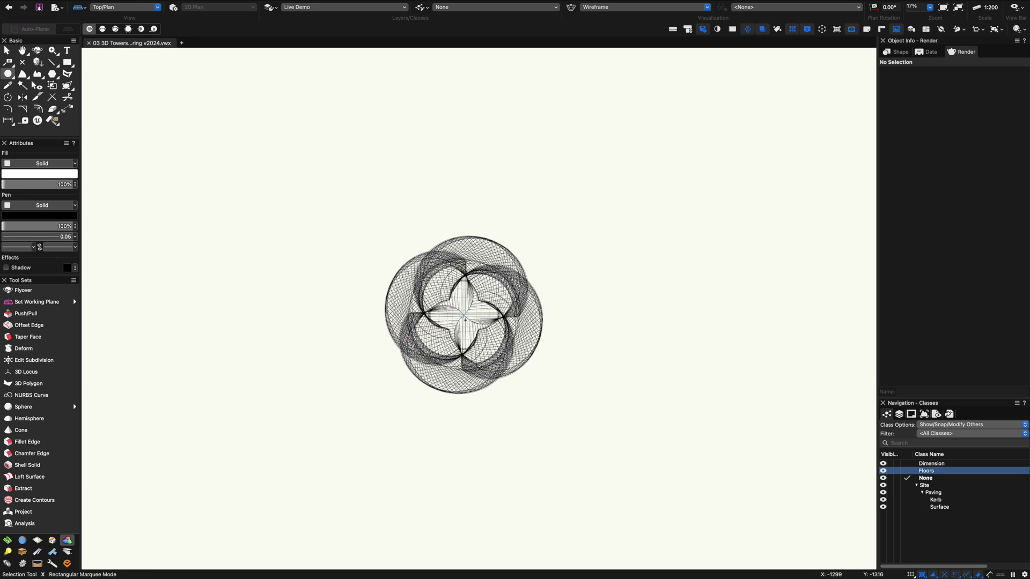
key(6)
click(465, 316)
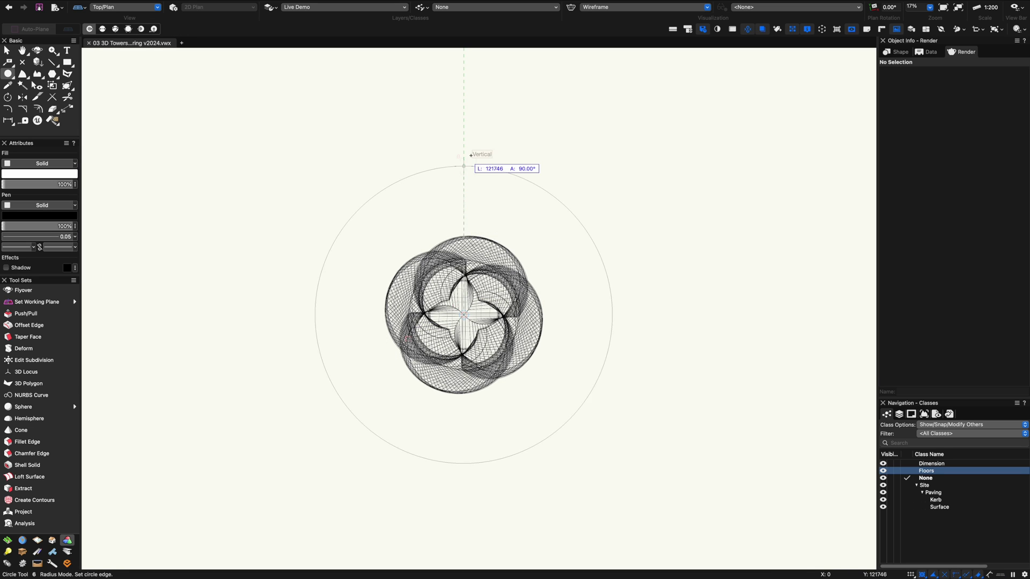
click(465, 141)
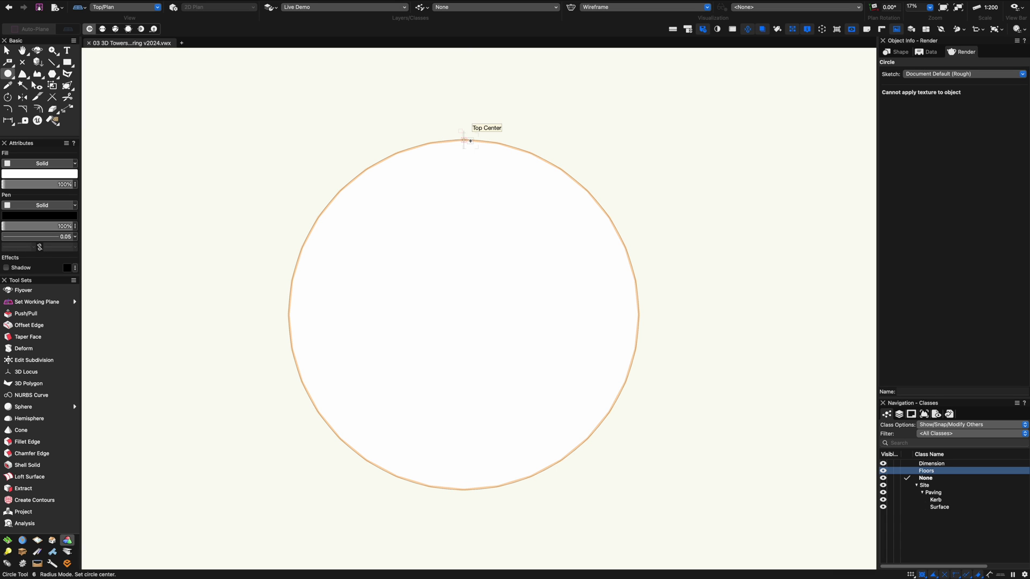
Move the circle down to the base of the tower in the Front view
key(3)
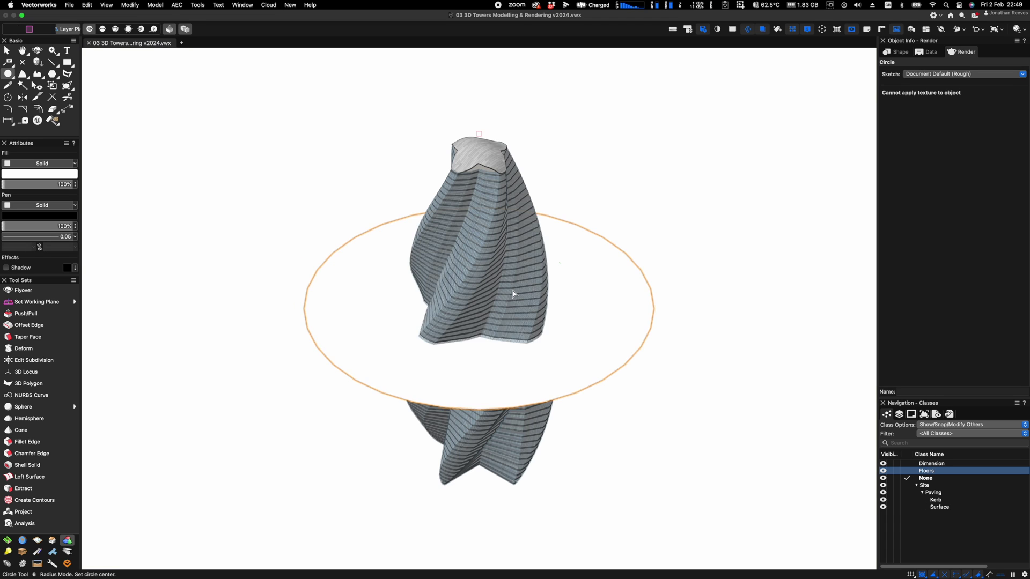
key(2)
key(x)
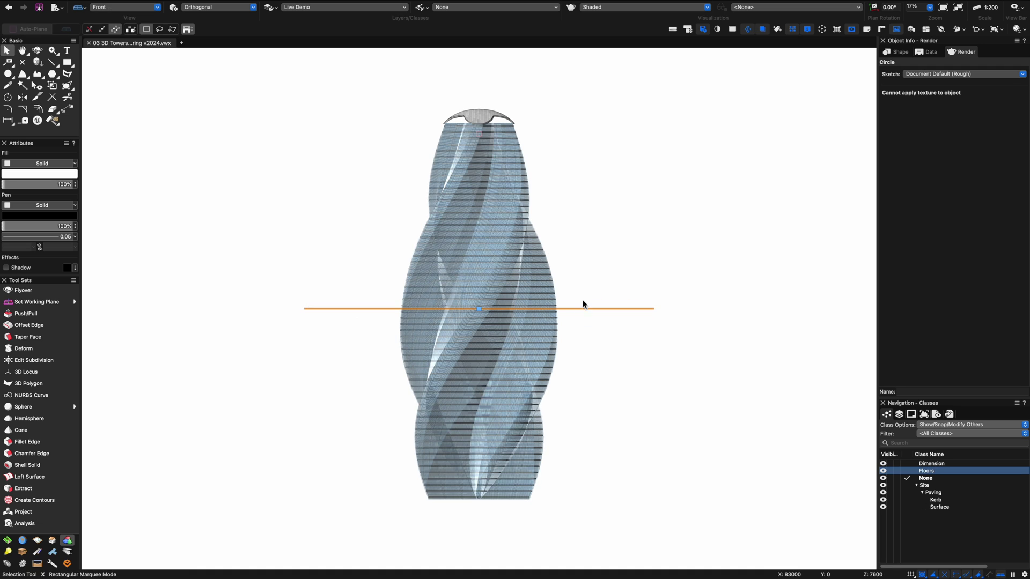
drag(573, 309, 553, 500)
super+middle_drag(554, 500, 569, 528)
Extrude the circle downward with Push/Pull by a distance of -150 to form a ground slab
key(3)
key(shift+r)
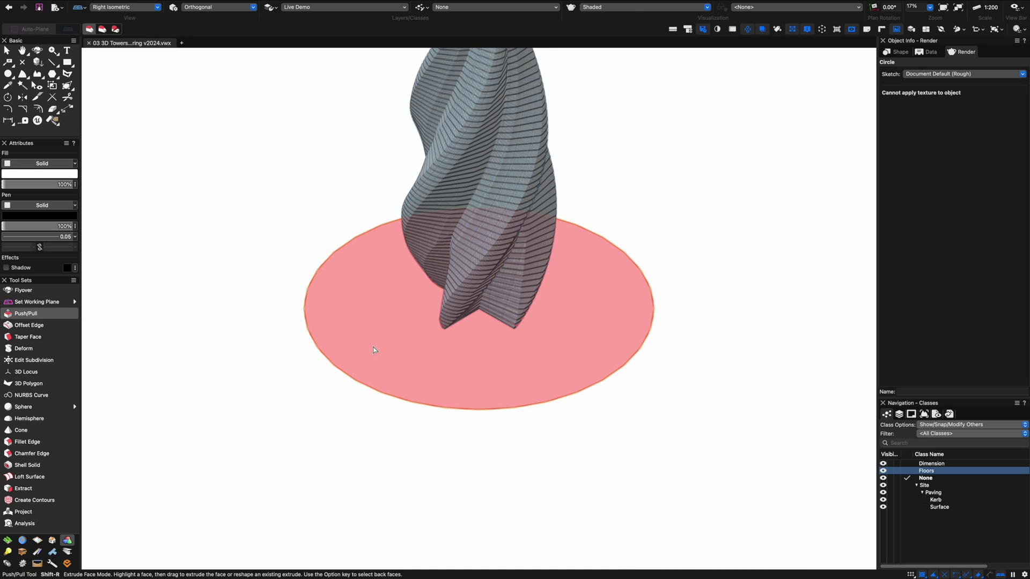
drag(375, 351, 365, 409)
text(-)
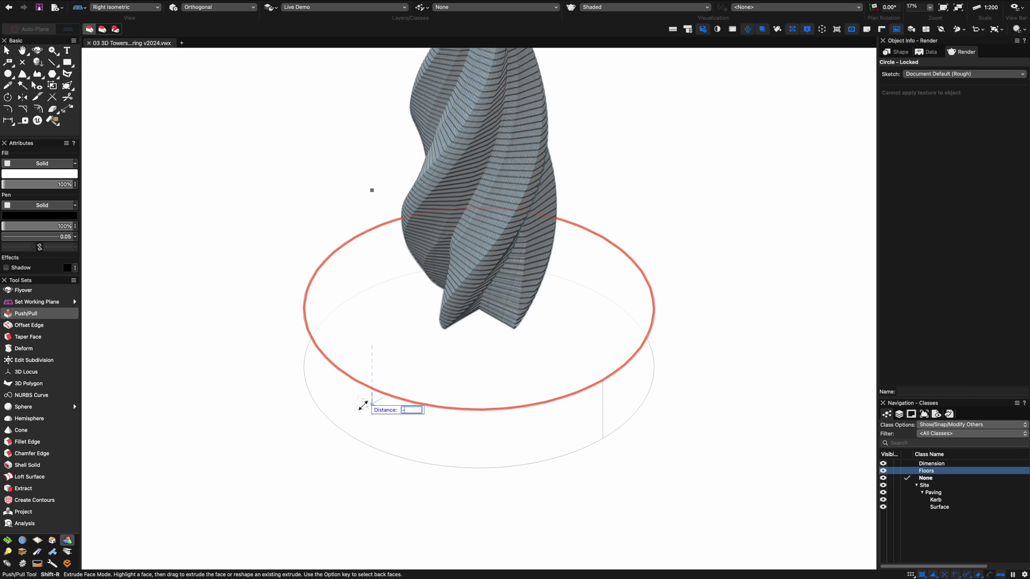
text(150)
key(Return)
key(Return)
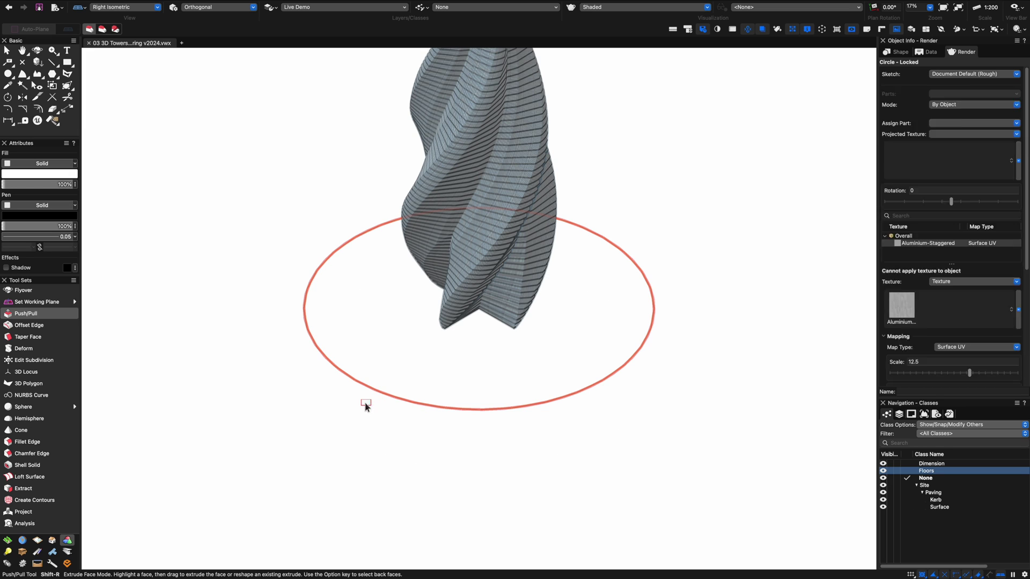
key(x)
key(x)
key(x)
Apply the Exposed-Aggregate-Stack texture to the circular ground slab and select the slab
key(super+r)
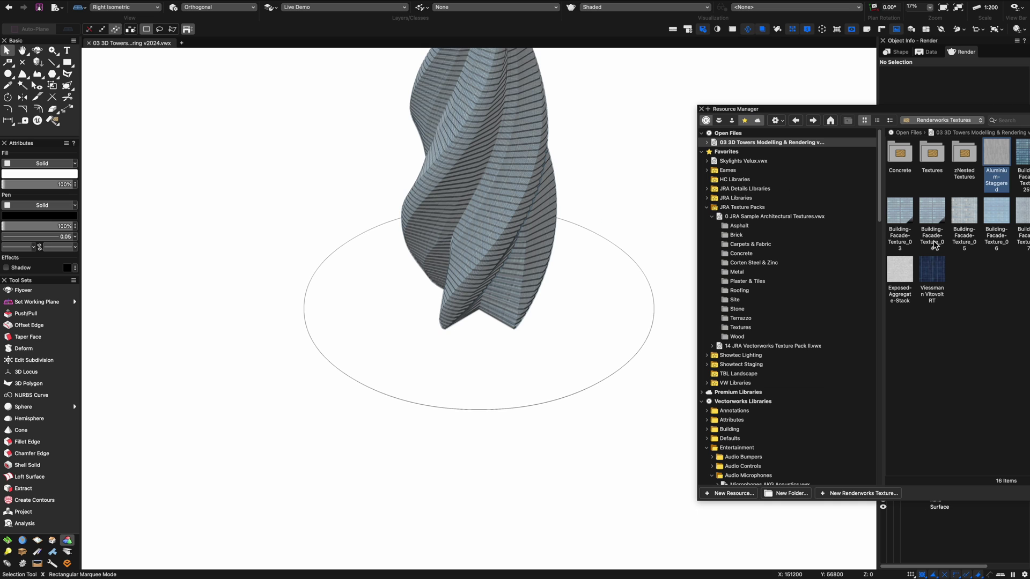
drag(905, 275, 616, 317)
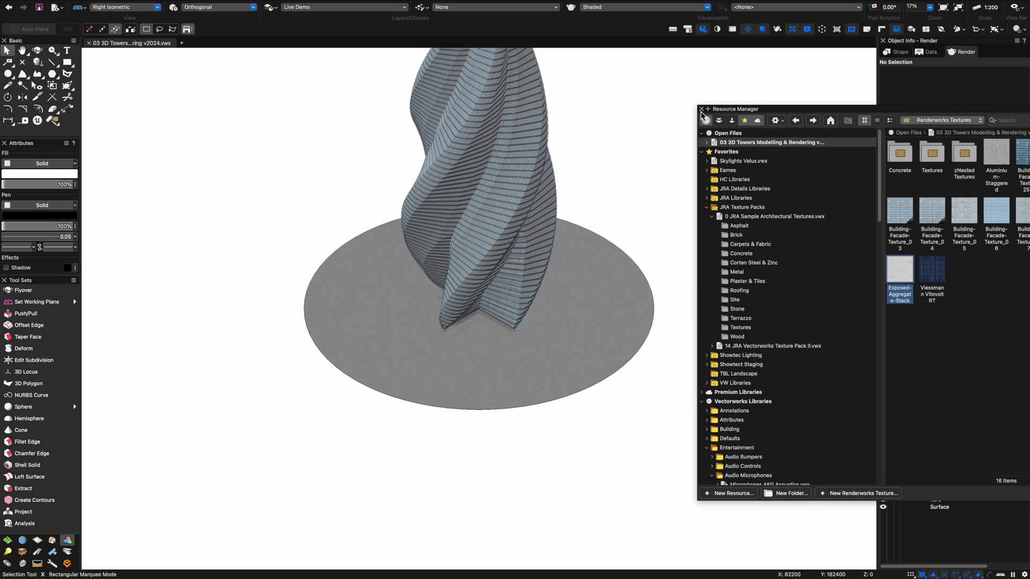
click(701, 109)
click(572, 306)
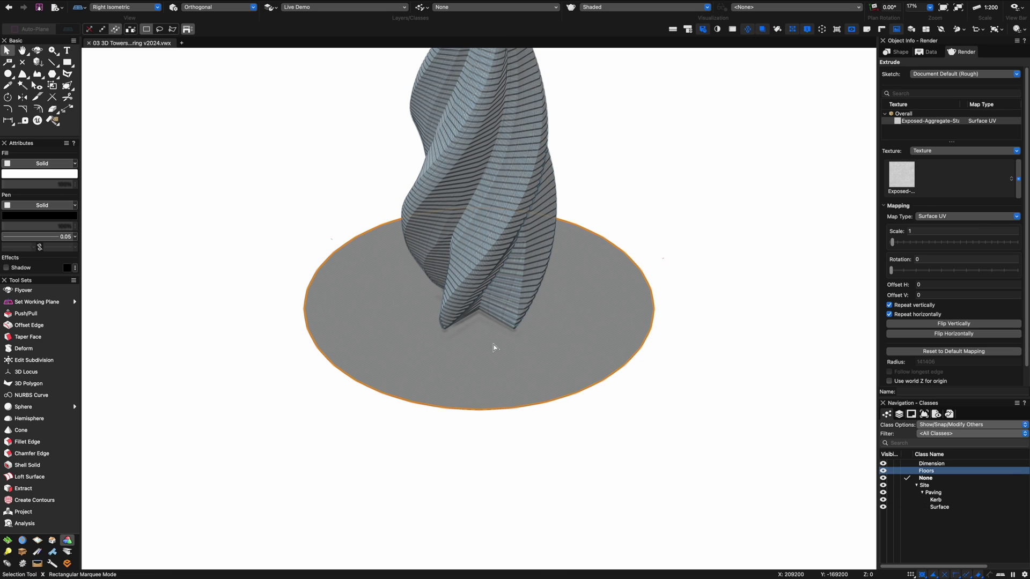
Examine the slab texture around the tower's base up close and the whole tower from a lower angle
scroll(493, 347, up, 6)
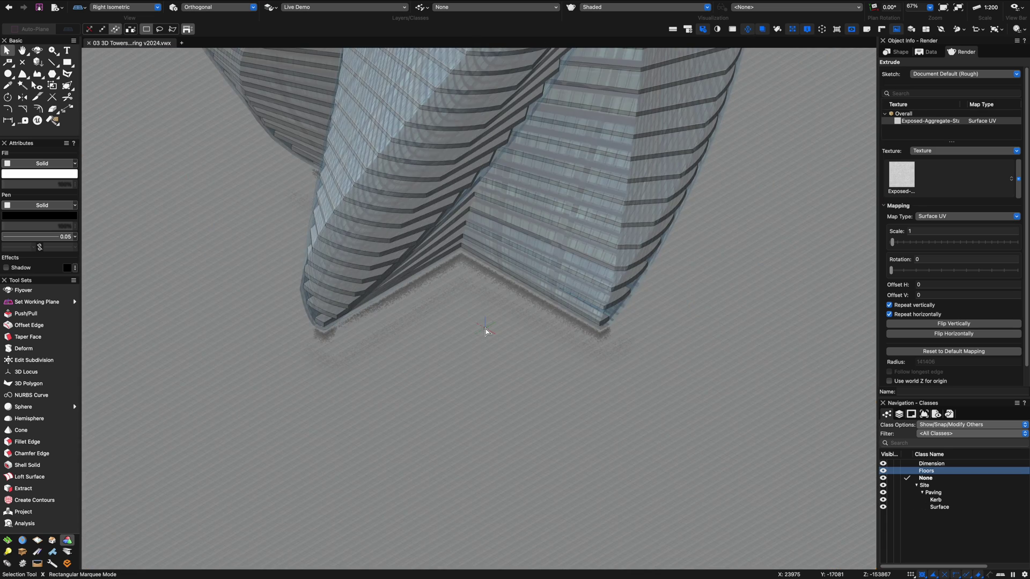
scroll(485, 331, down, 3)
key(shift+c)
drag(458, 361, 461, 324)
scroll(464, 323, down, 6)
scroll(464, 322, up, 4)
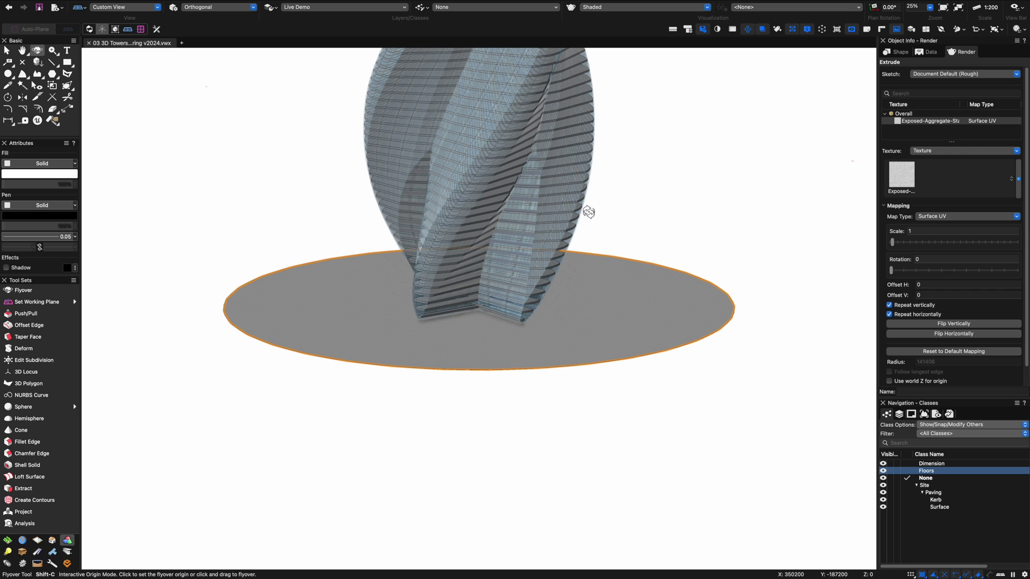
key(x)
click(617, 172)
key(super+6)
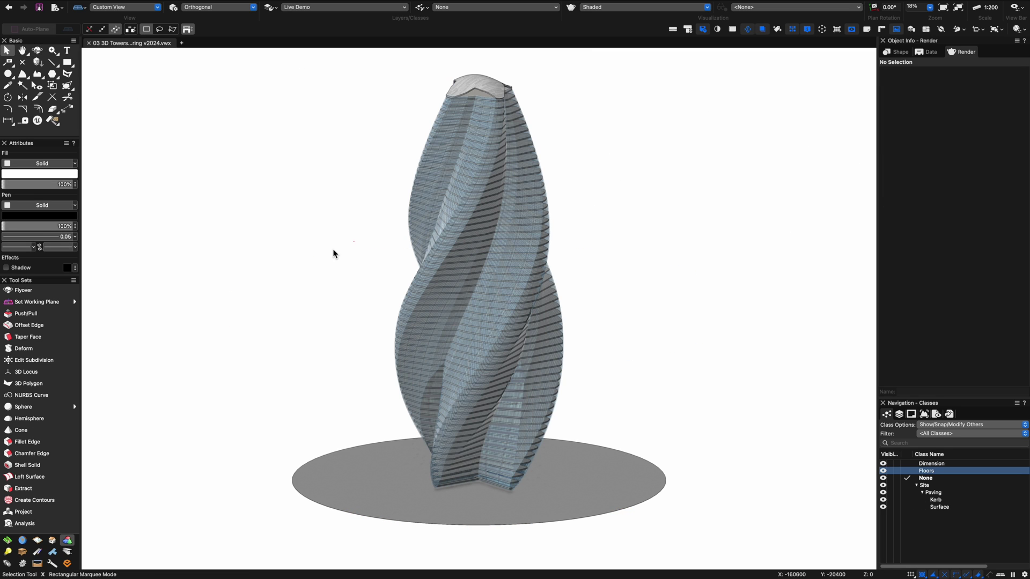
Place a RenderMall Plant tree on the outer of the two circles around the tower in Top/Plan view
key(ctrl+5)
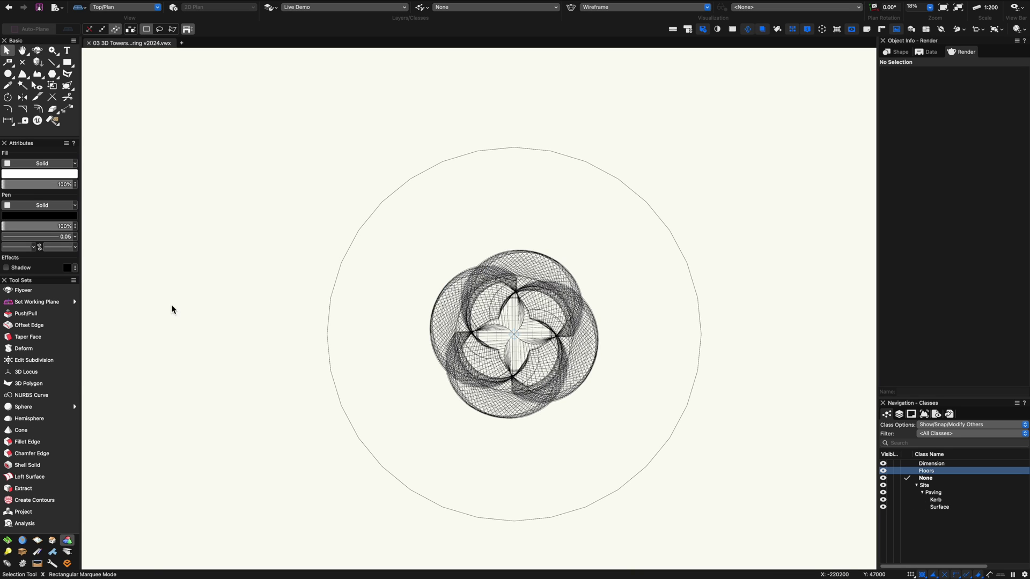
click(8, 550)
click(33, 418)
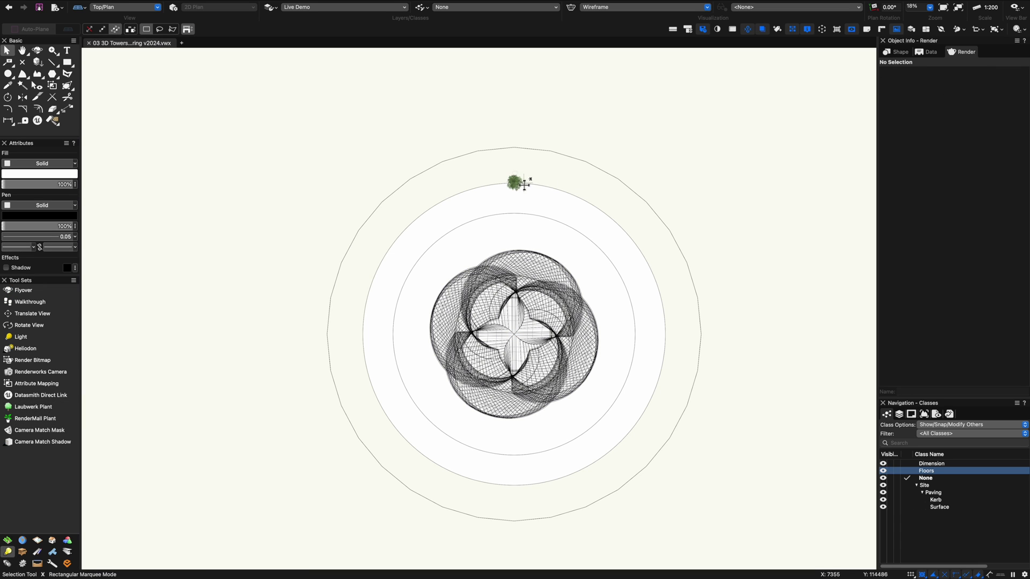
Duplicate the tree along the outer circle with Duplicate Along Path, using a fixed distance of 50m
click(515, 183)
shift+click(563, 191)
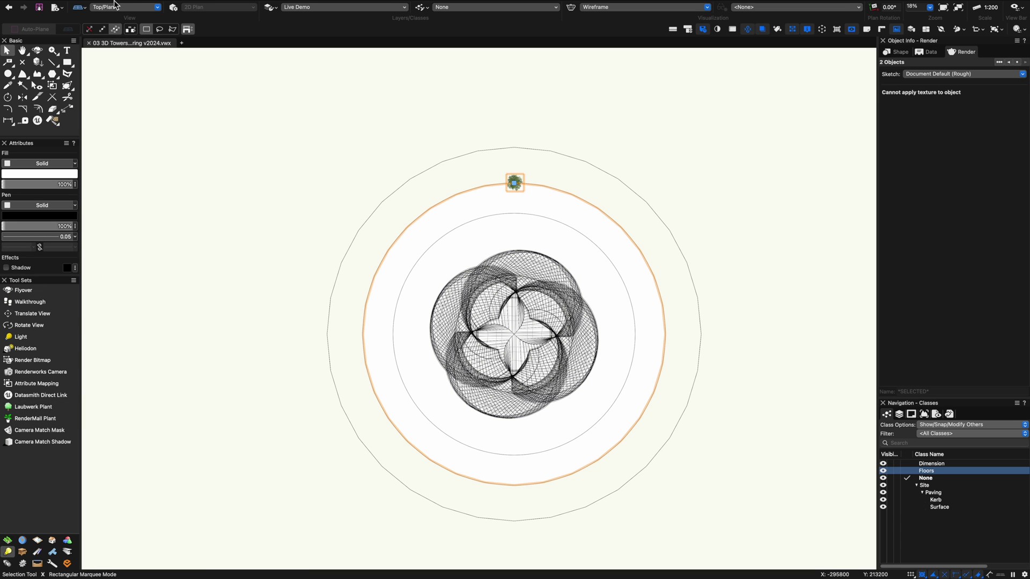
click(85, 6)
click(111, 141)
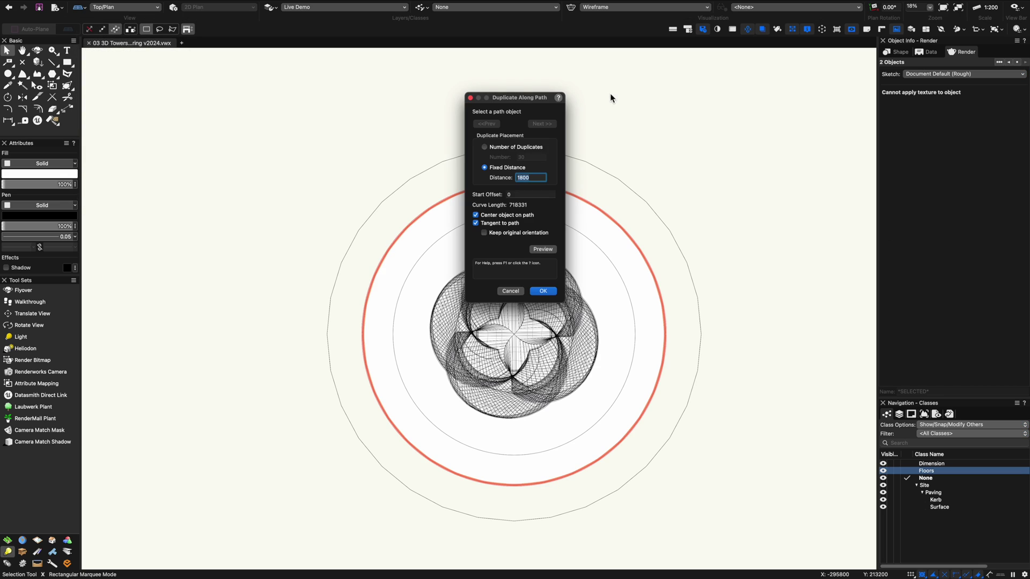
drag(499, 97, 221, 183)
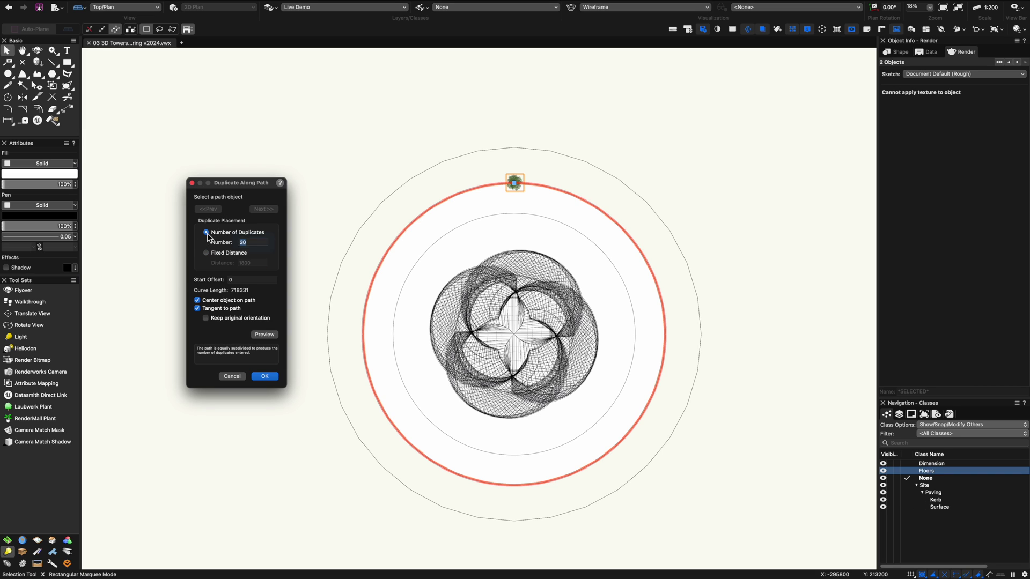
text(24)
click(217, 253)
click(269, 336)
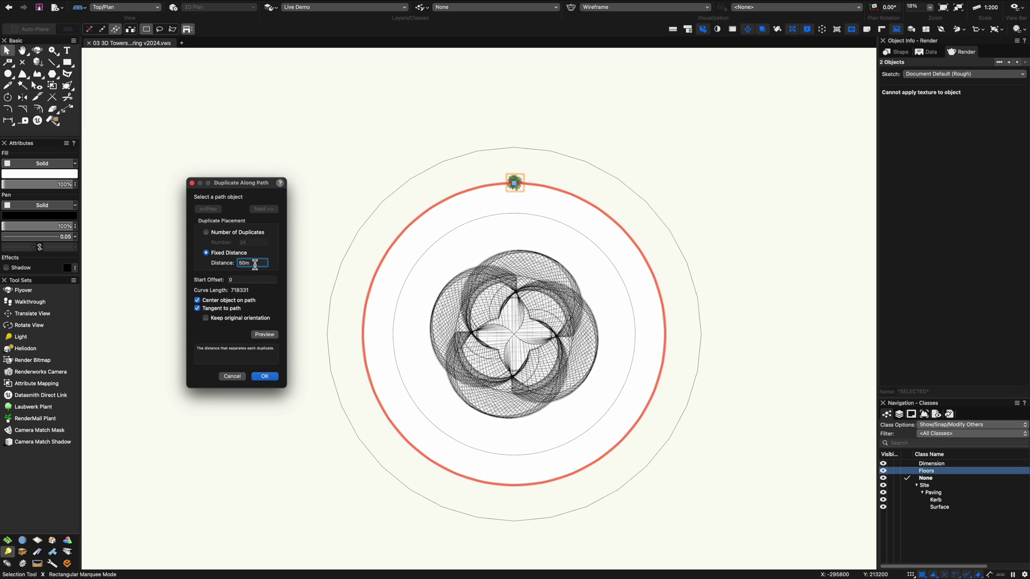
click(265, 336)
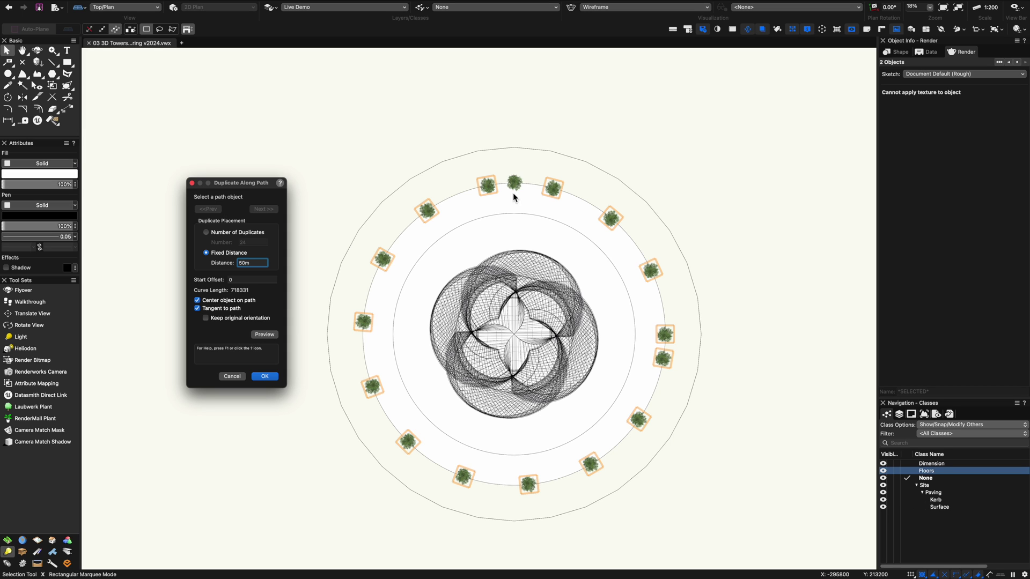
click(264, 377)
click(559, 129)
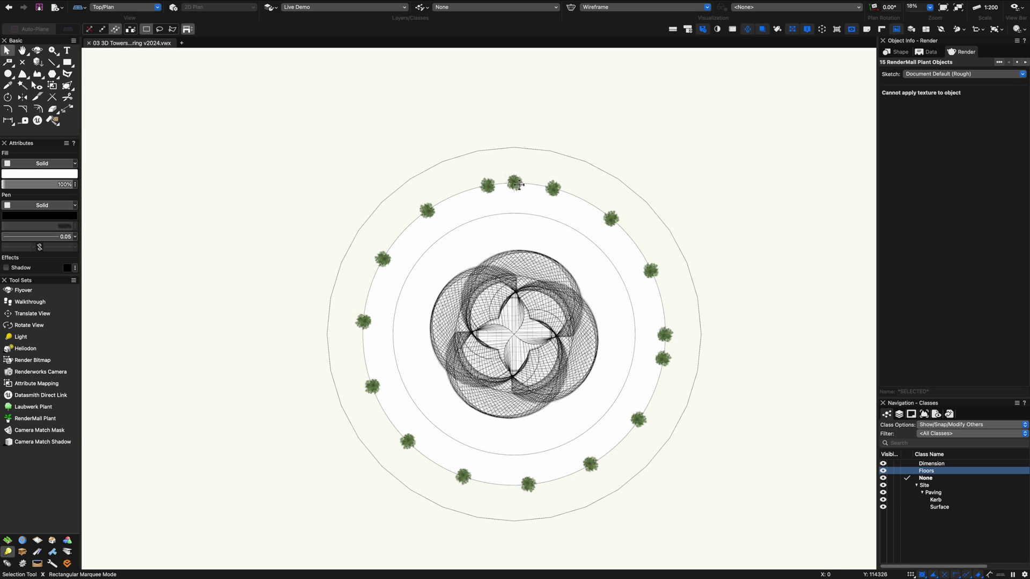
Move the original tree onto the inner circle, duplicate it along that circle at a fixed distance of 50000, and delete the original
drag(494, 183, 519, 211)
shift+click(474, 215)
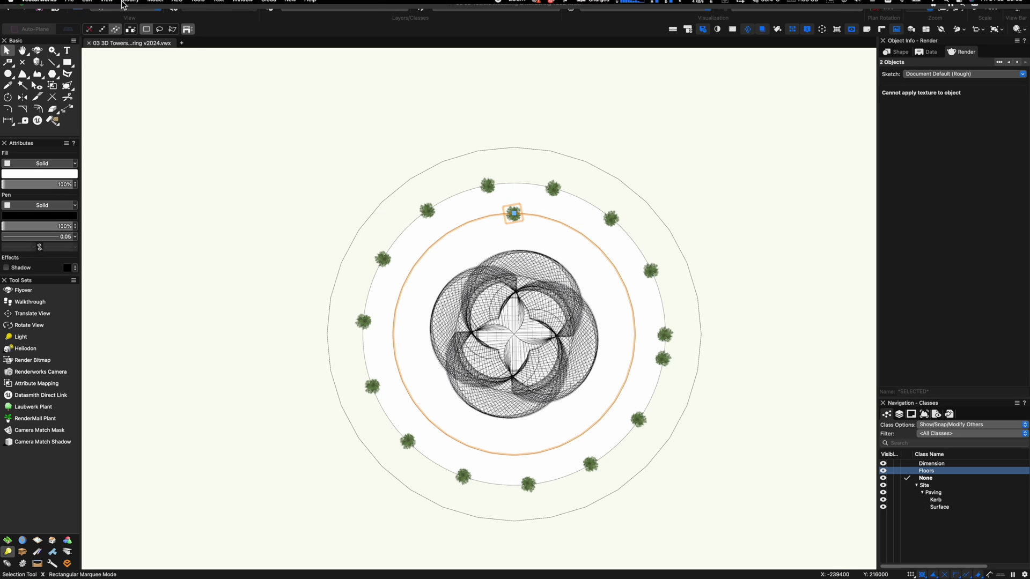
click(87, 5)
click(120, 141)
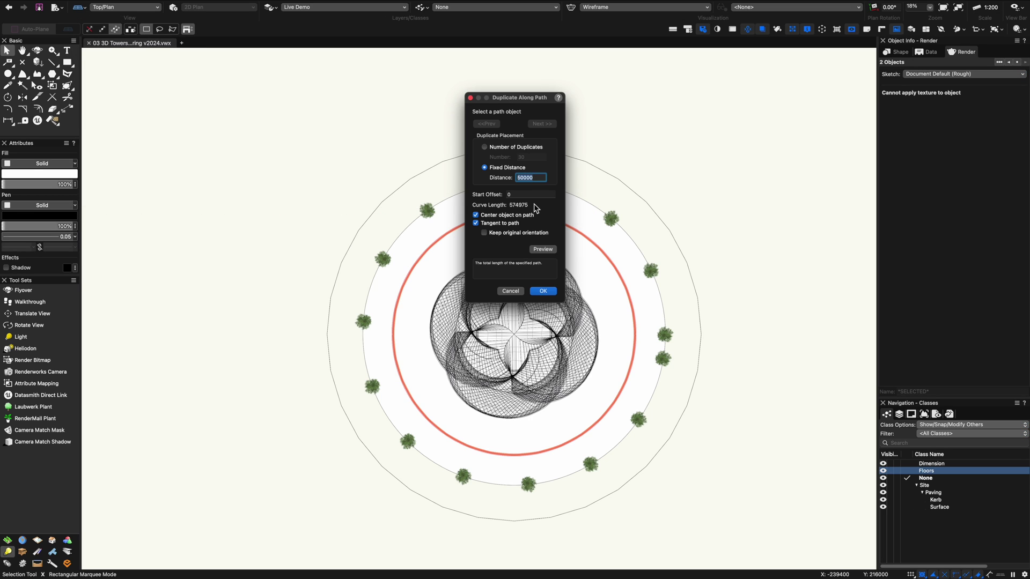
click(543, 249)
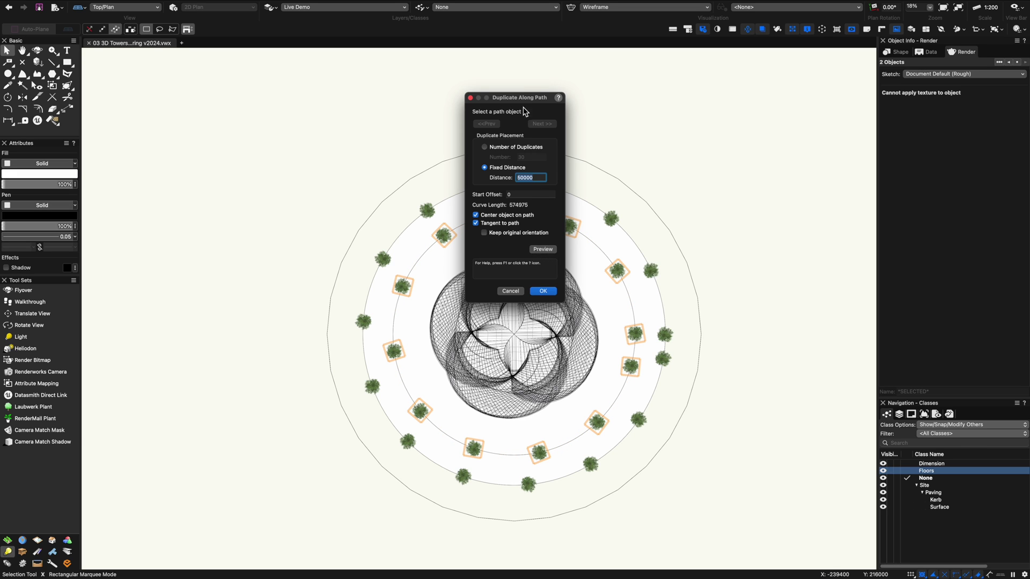
drag(525, 99, 272, 132)
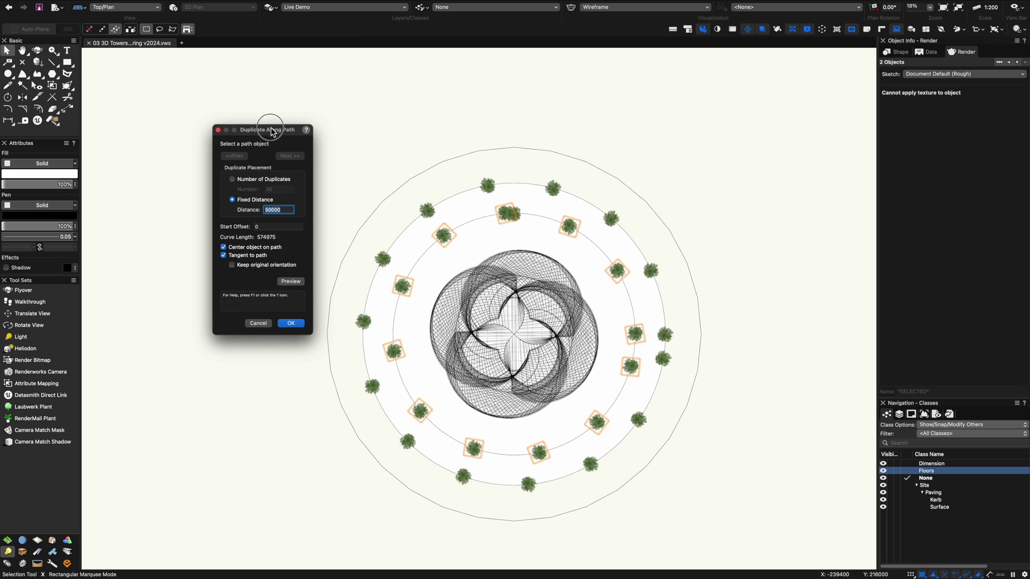
click(291, 325)
click(639, 139)
click(519, 216)
key(Delete)
Move all the trees and both circles down onto the ground slab in the Front view
key(2)
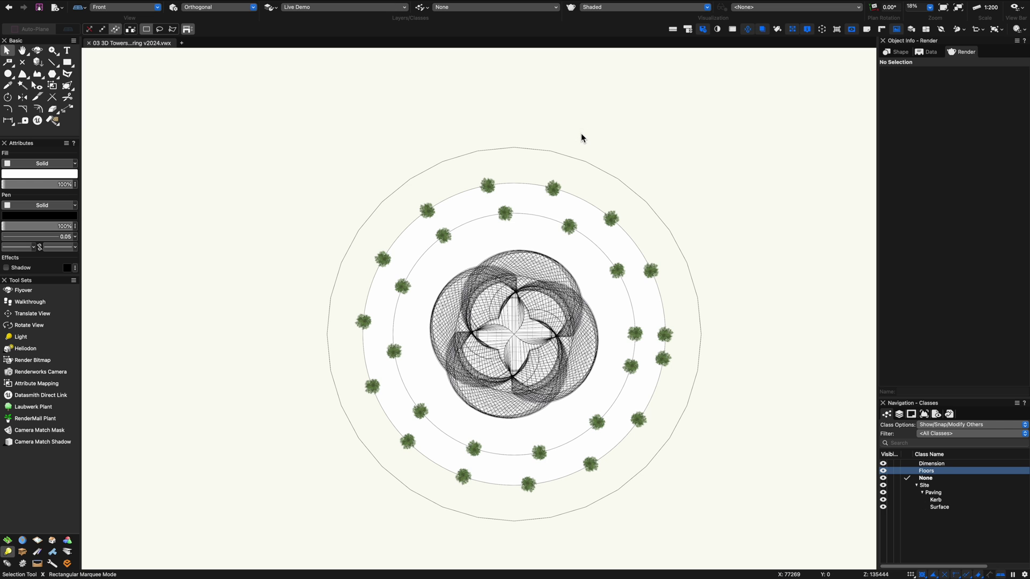
key(KP_3)
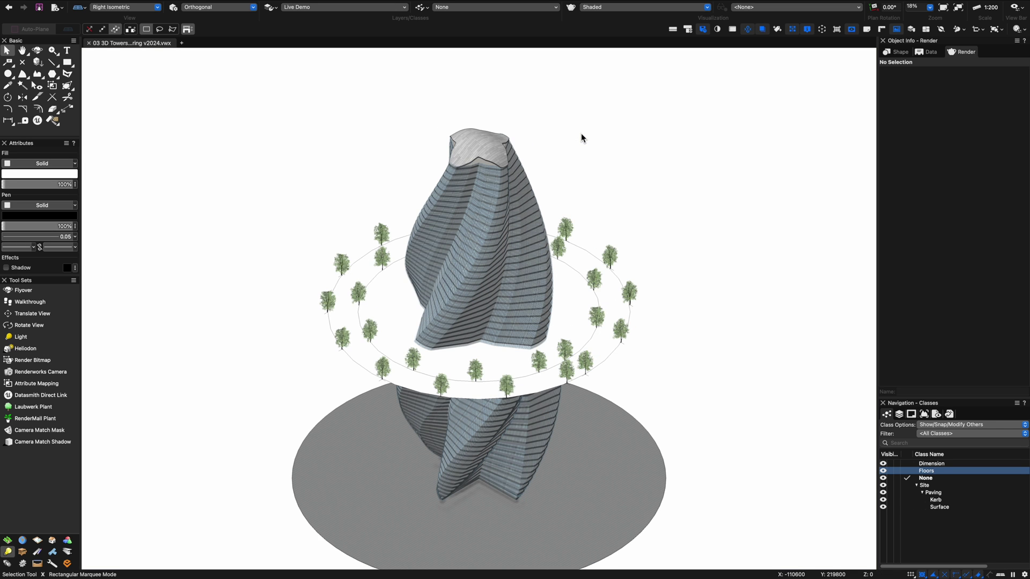
key(KP_2)
drag(275, 200, 731, 287)
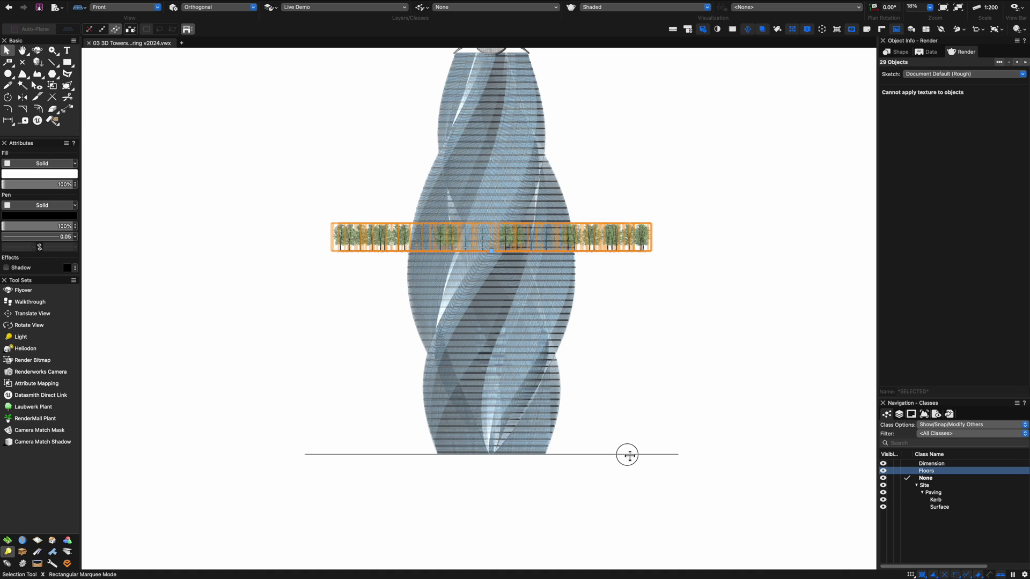
drag(627, 455, 628, 454)
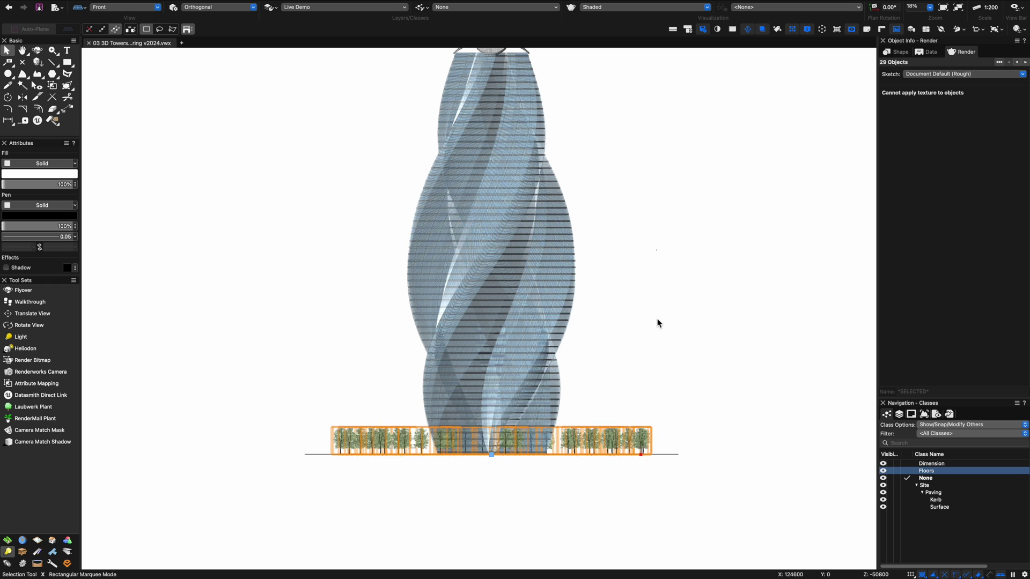
click(636, 333)
key(3)
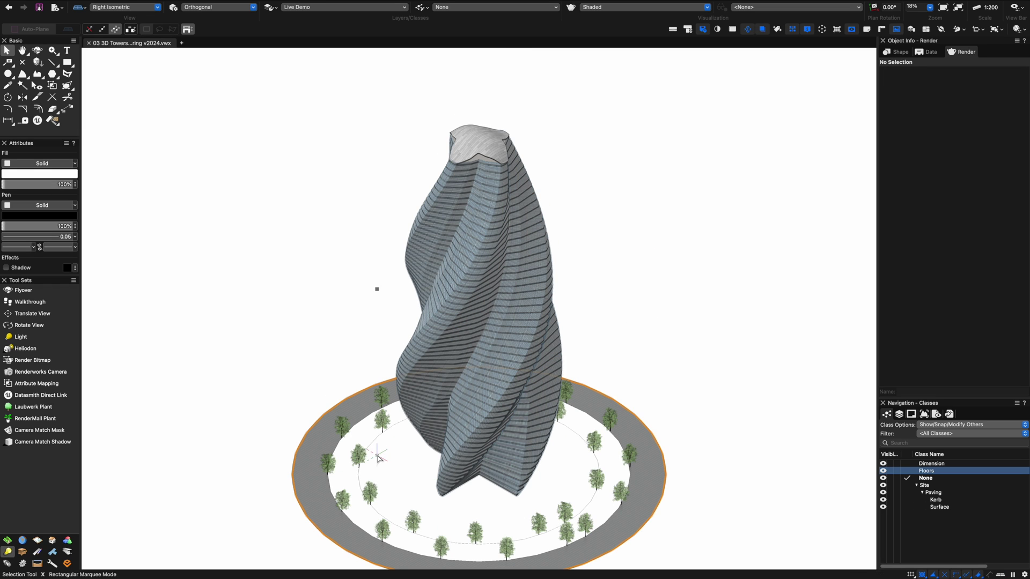
click(379, 454)
click(380, 452)
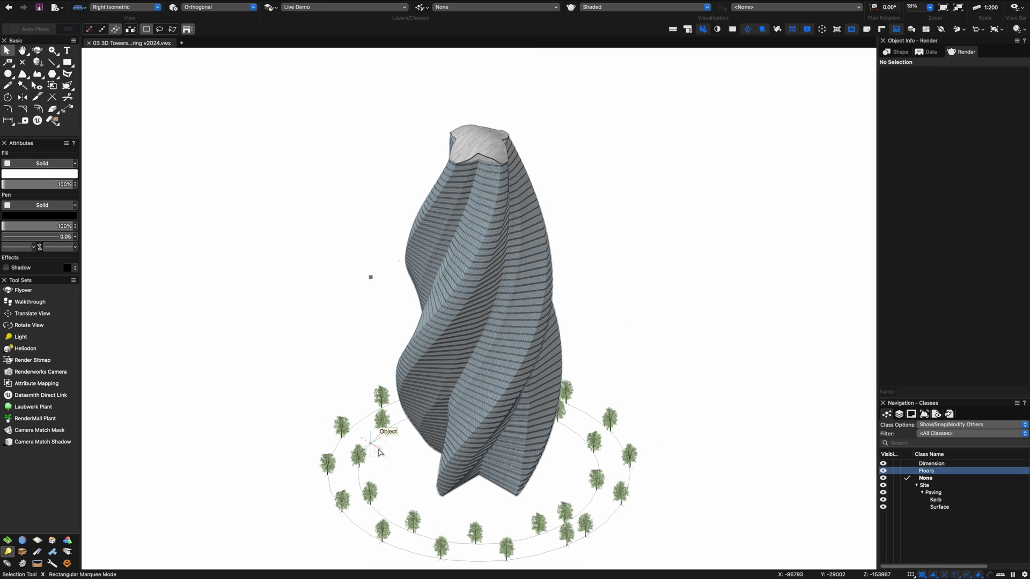
key(super+z)
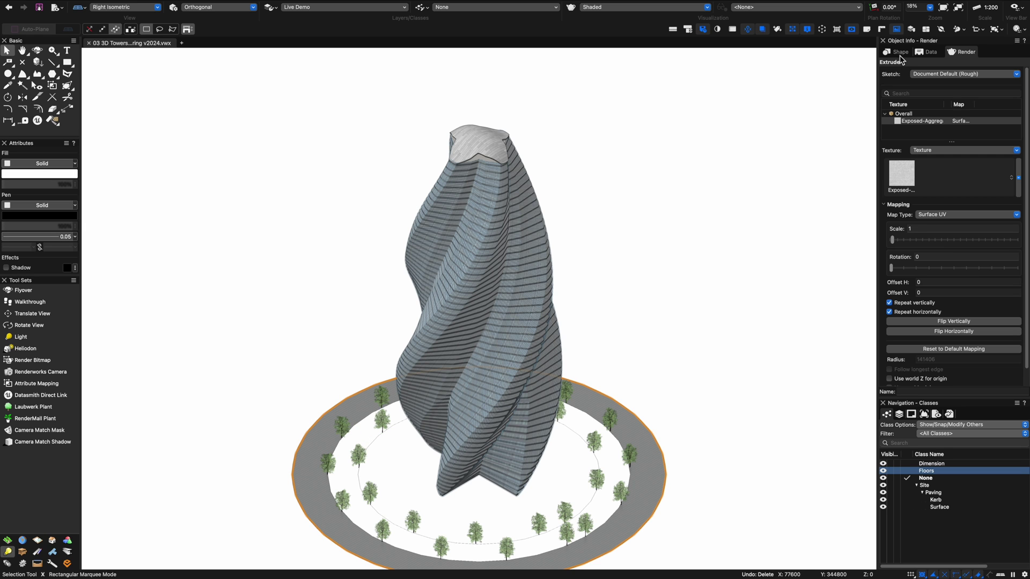
Enter the ground slab's Solid Subtraction and examine its large circular extrude in the Front and Right Isometric views
click(900, 53)
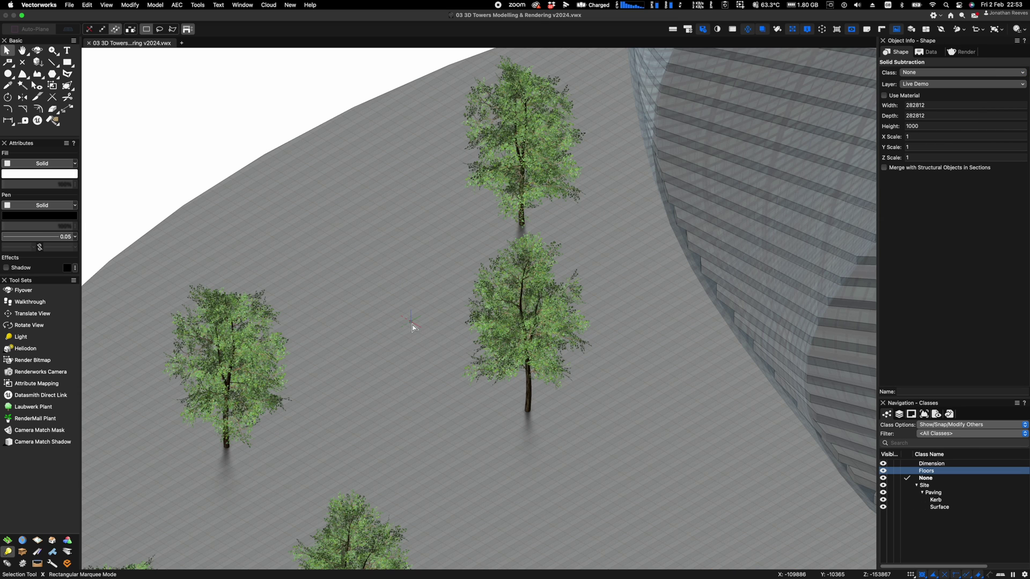
scroll(413, 327, down, 5)
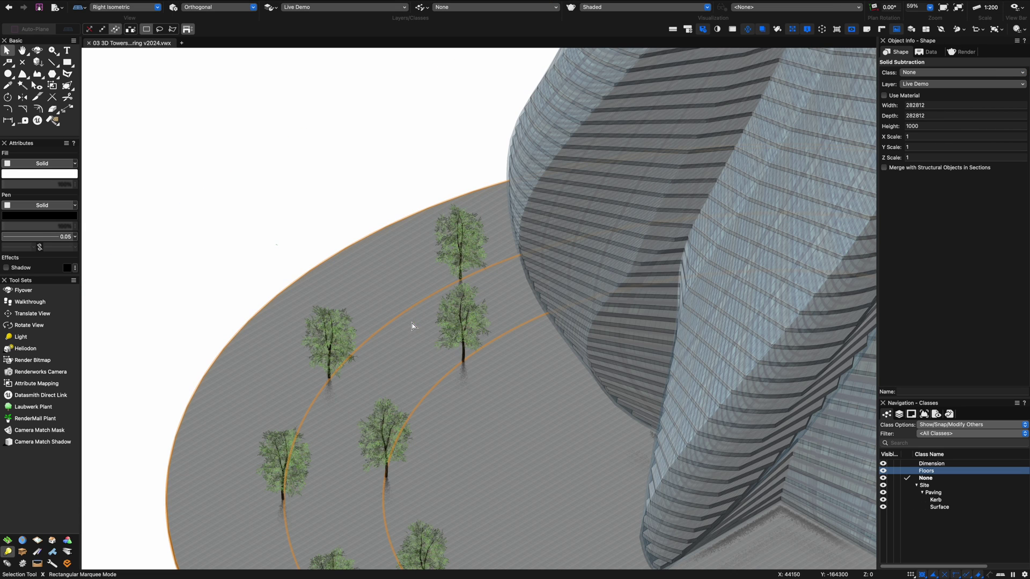
click(503, 466)
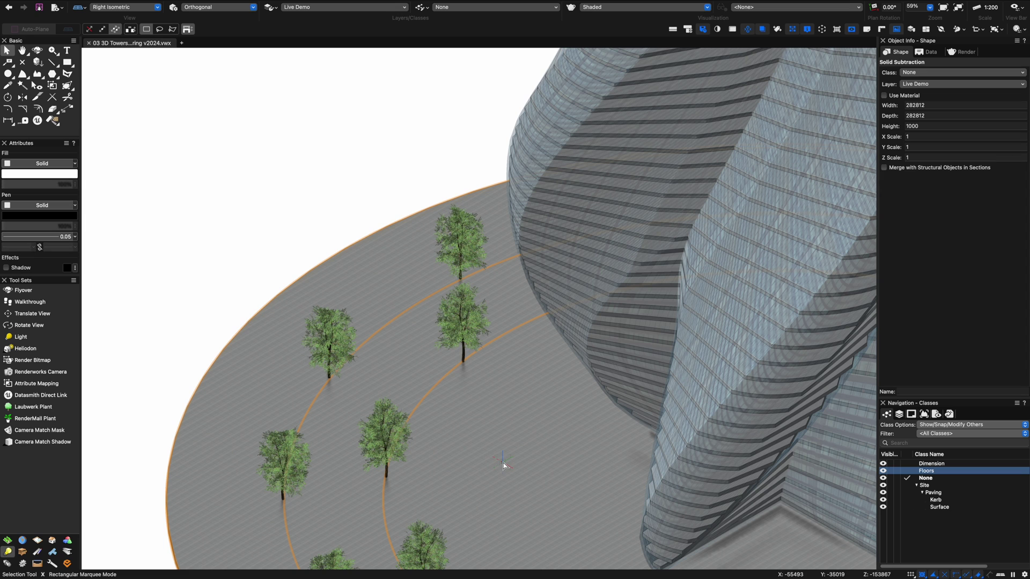
double_click(394, 296)
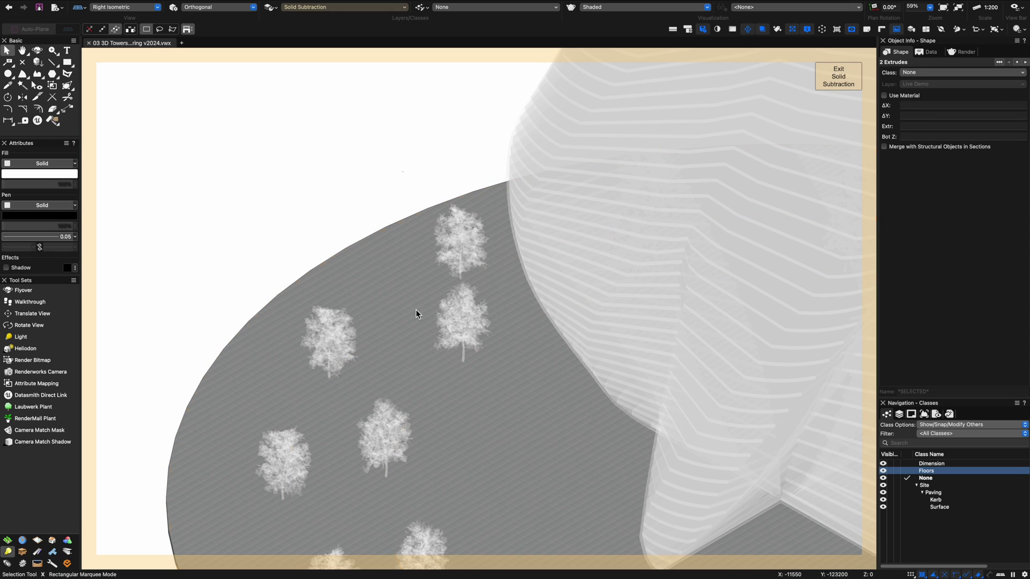
click(414, 344)
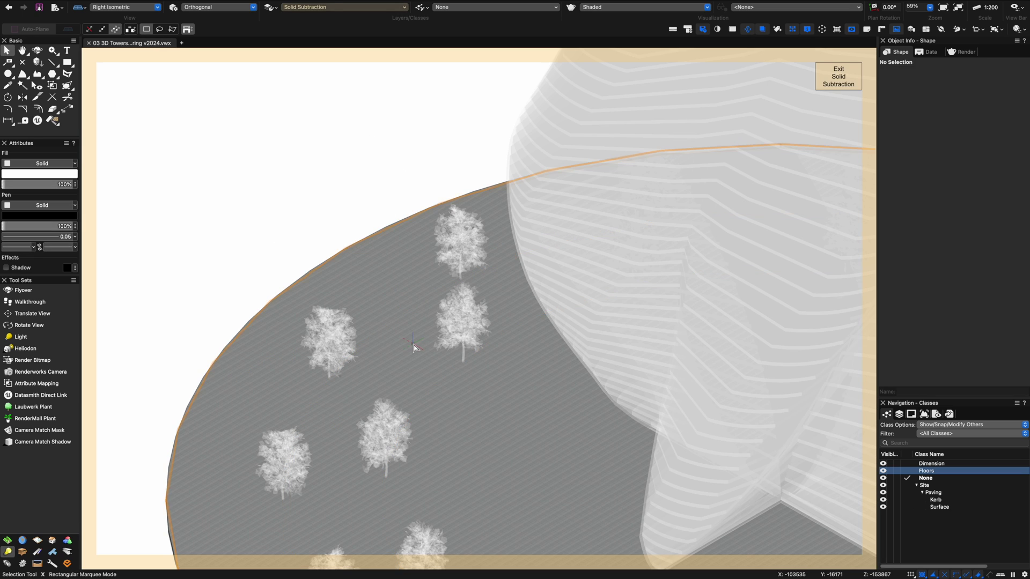
key(2)
scroll(415, 347, down, 8)
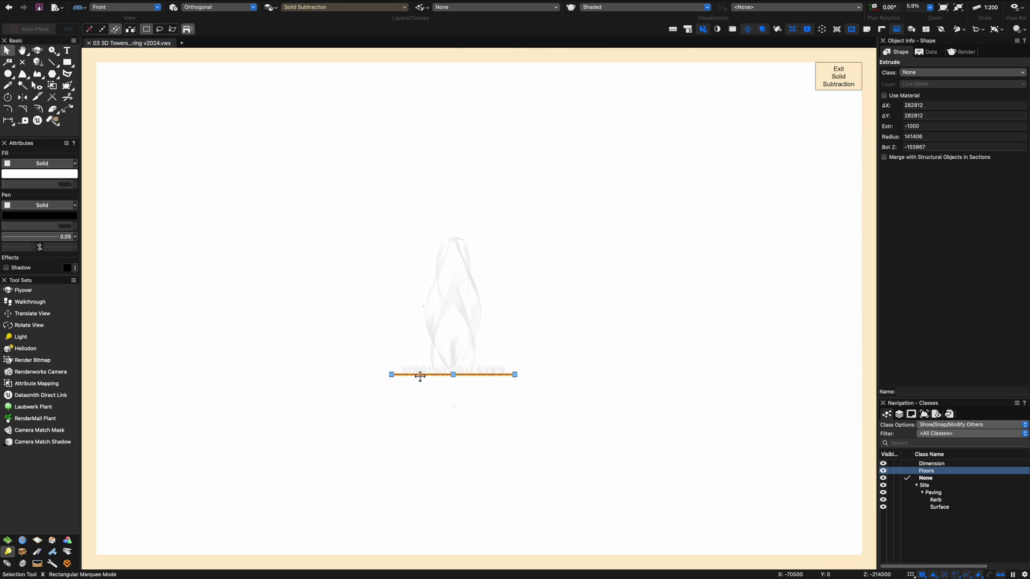
scroll(420, 377, up, 5)
key(3)
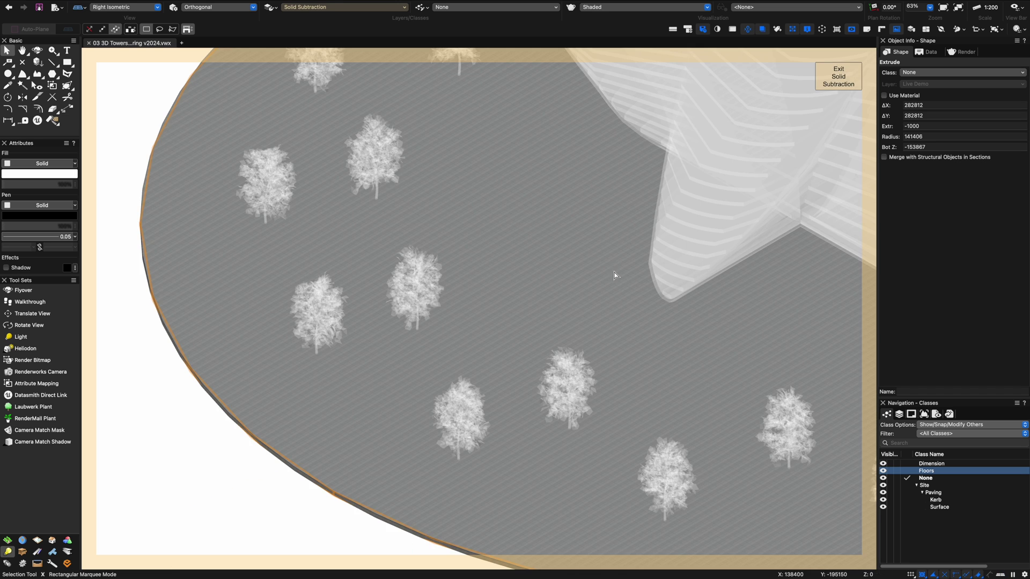
scroll(604, 284, up, 3)
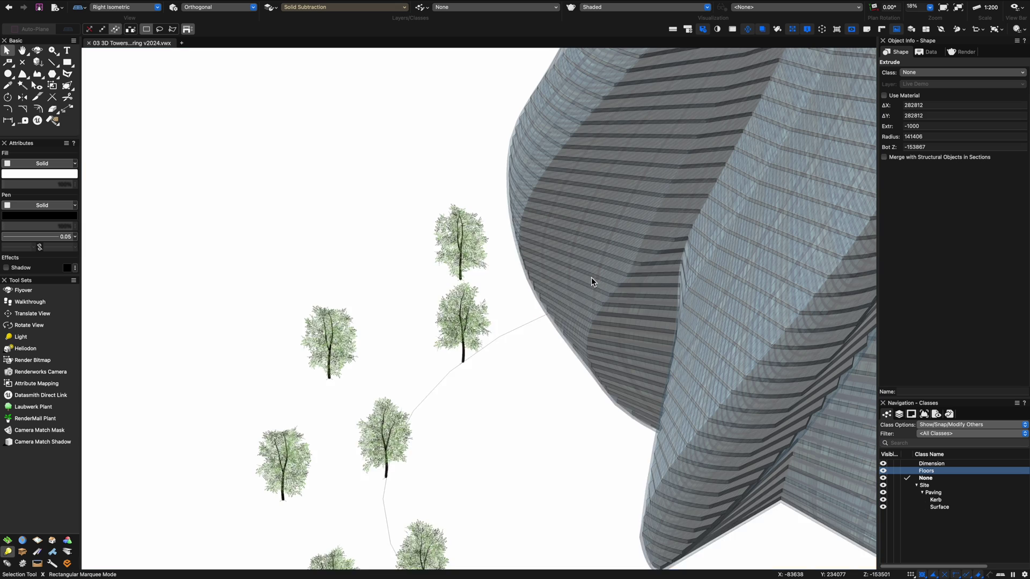
key(Escape)
scroll(459, 365, down, 4)
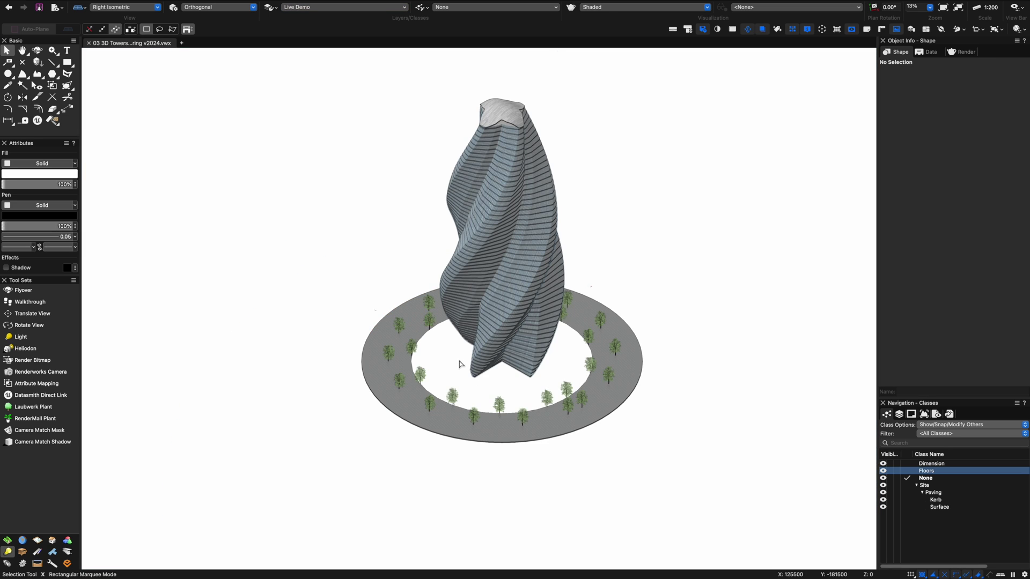
Reopen the ground slab's Solid Subtraction and delete the circular extrude inside it
click(459, 364)
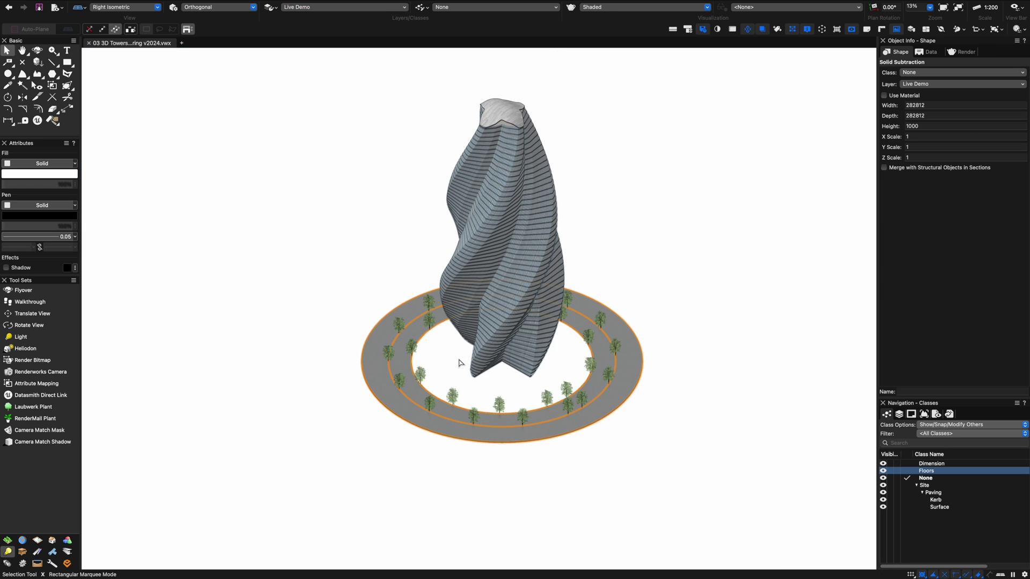
double_click(460, 363)
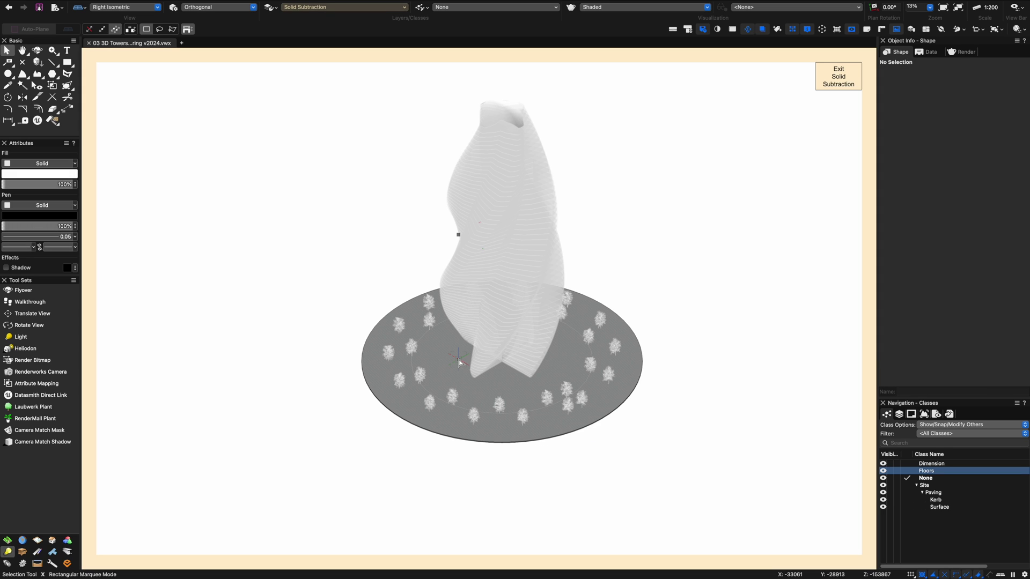
click(424, 338)
key(Delete)
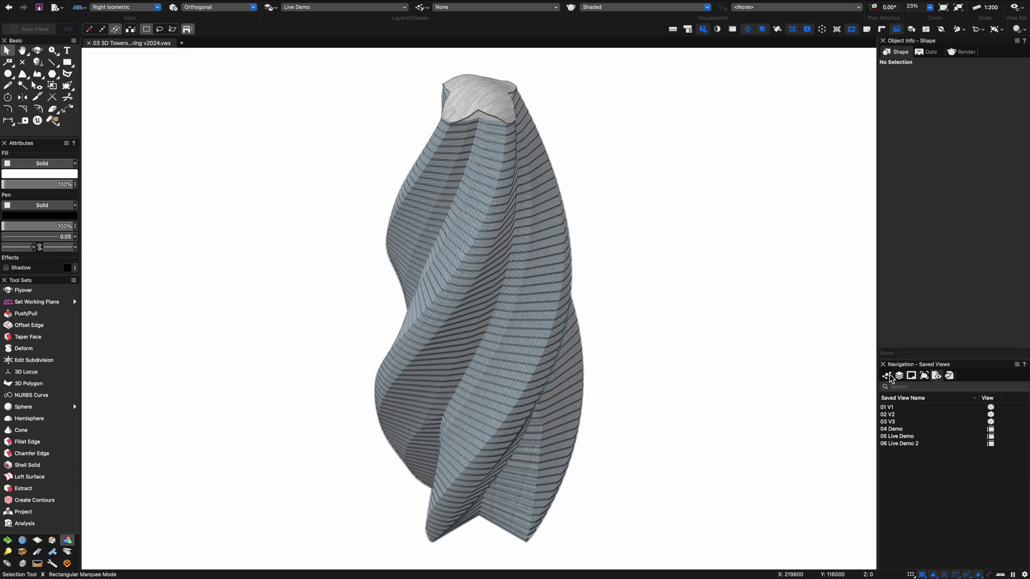
Place a Heliodon beside the tower in the Live Demo layer
click(900, 377)
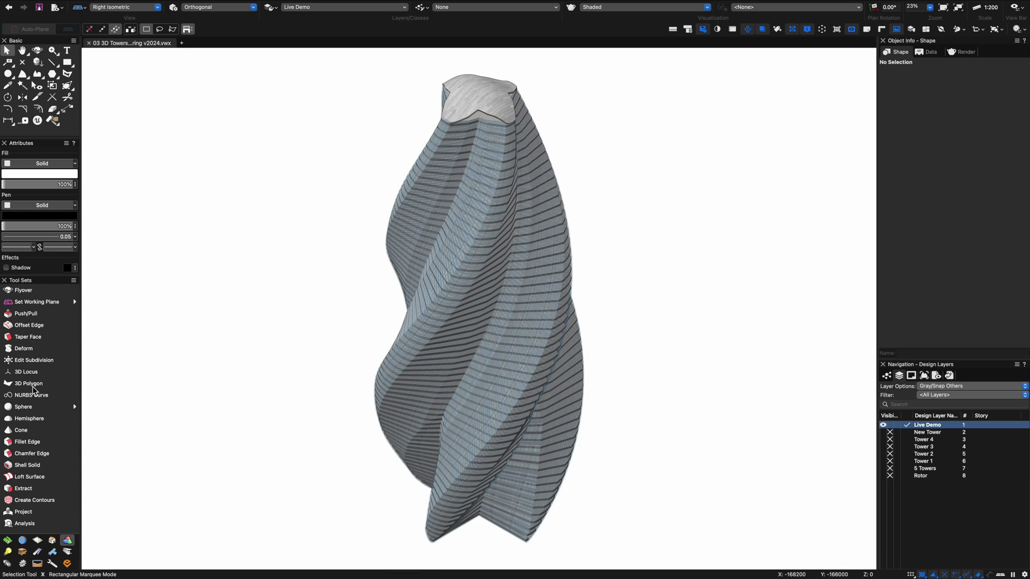
click(7, 552)
click(26, 349)
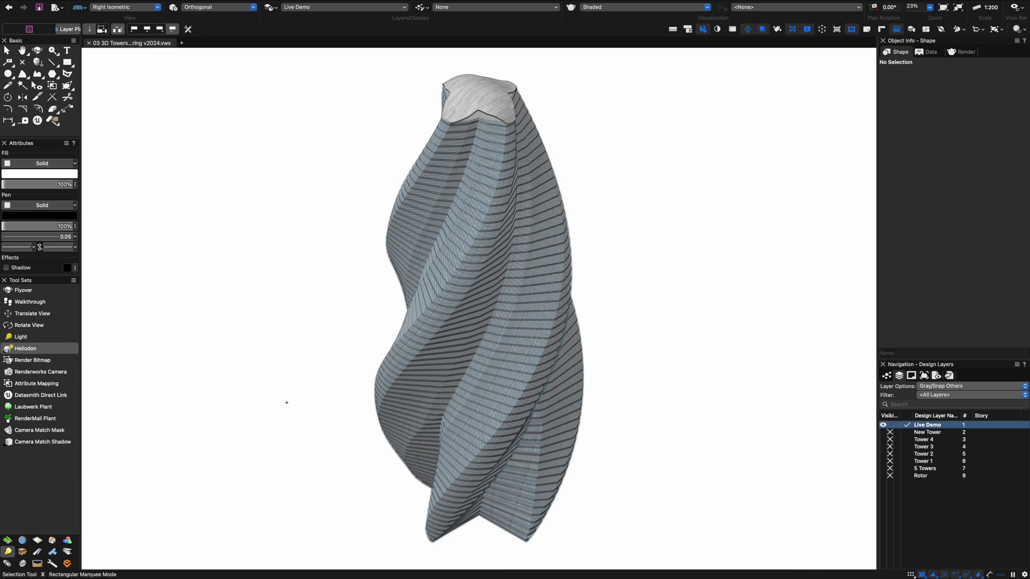
click(287, 403)
key(x)
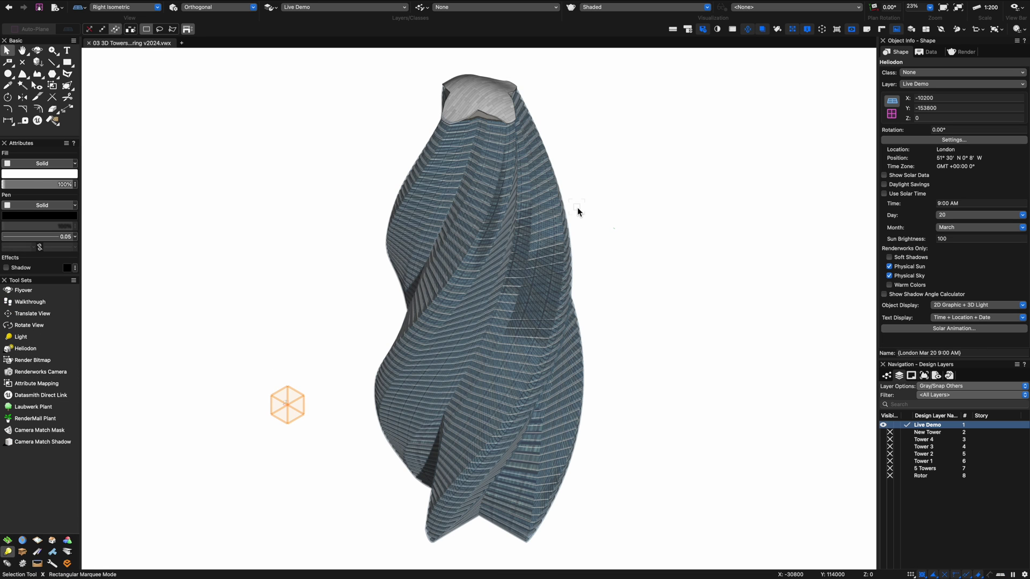
Orbit around the sunlit tower and review the Shaded render mode's general, camera, quality and lighting options
key(KP_2)
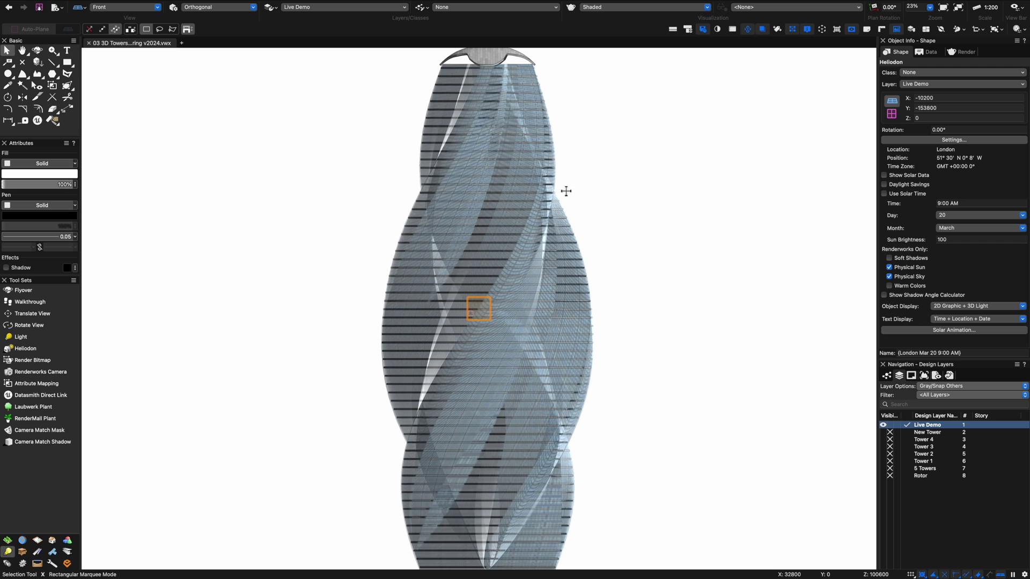
key(shift+c)
drag(590, 227, 724, 43)
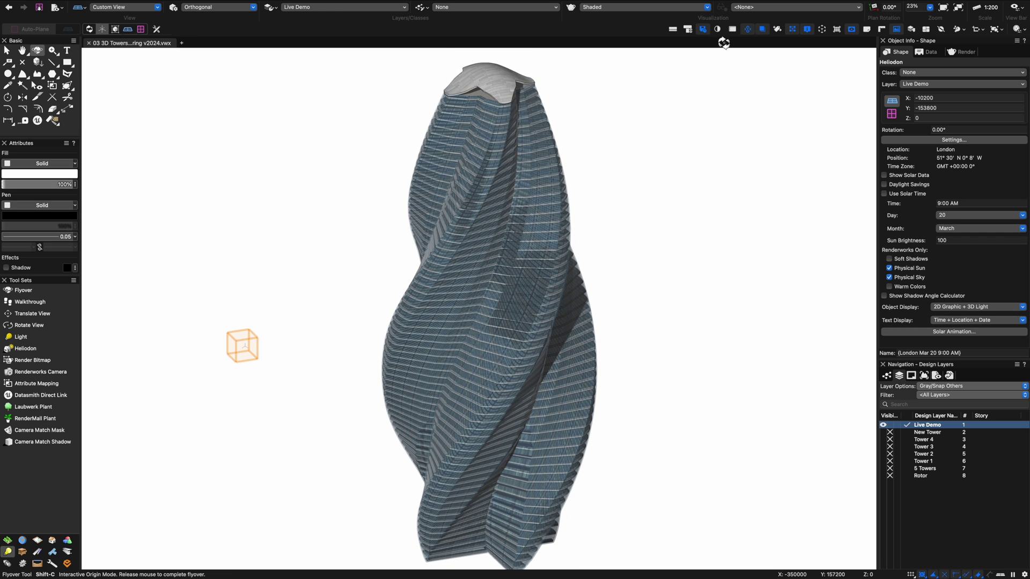
key(x)
click(660, 7)
click(621, 165)
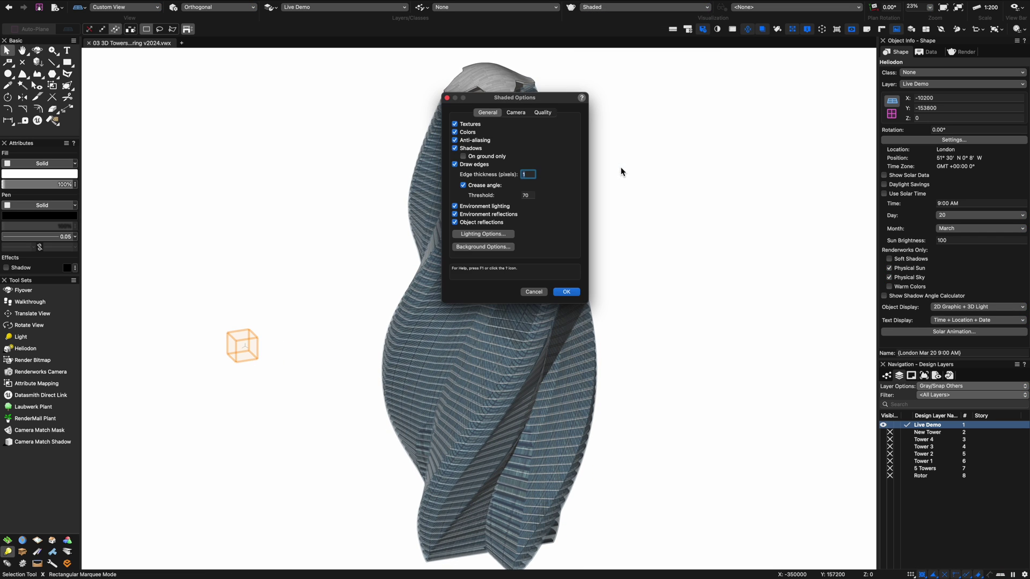
click(511, 115)
click(542, 112)
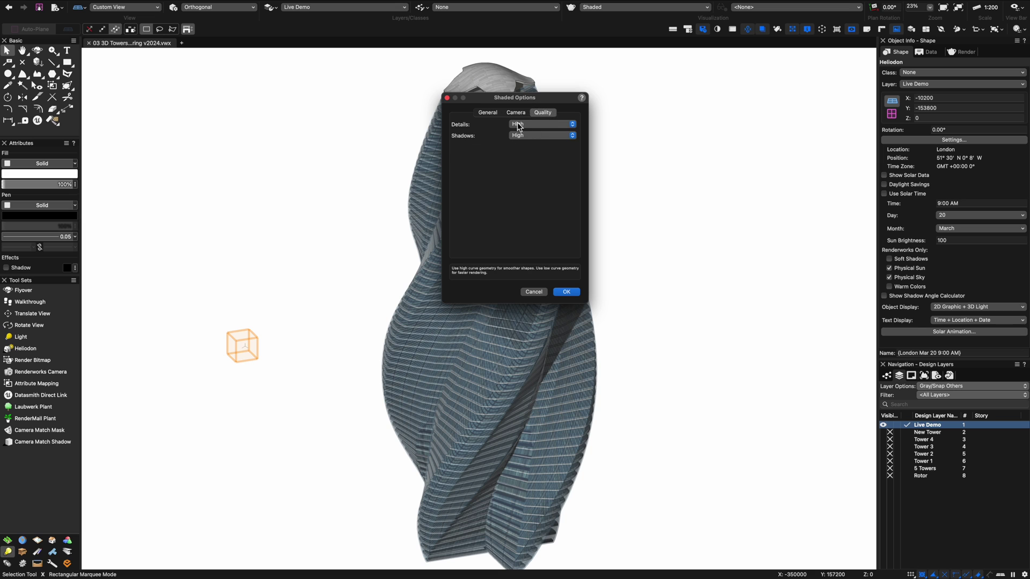
click(487, 113)
click(485, 235)
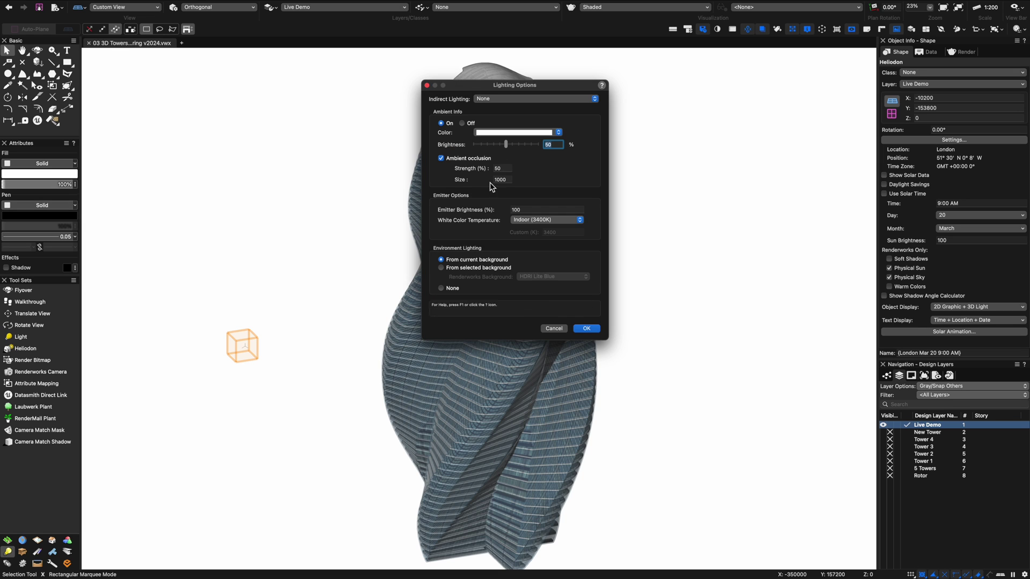
click(578, 329)
click(571, 291)
click(647, 298)
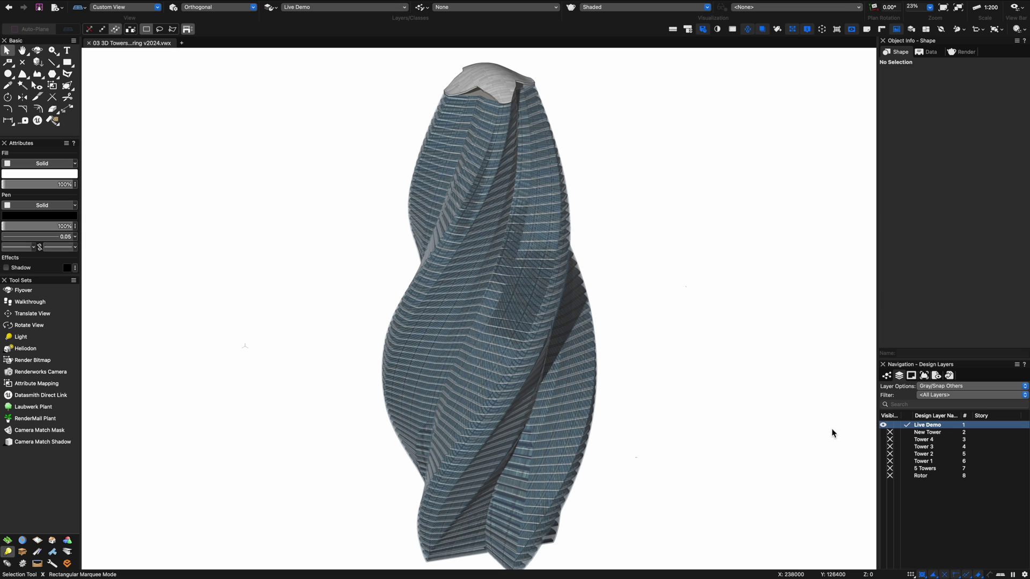
Make the Site class visible, check the tower with its slab and trees from several angles, and return to the Right Isometric view
click(886, 376)
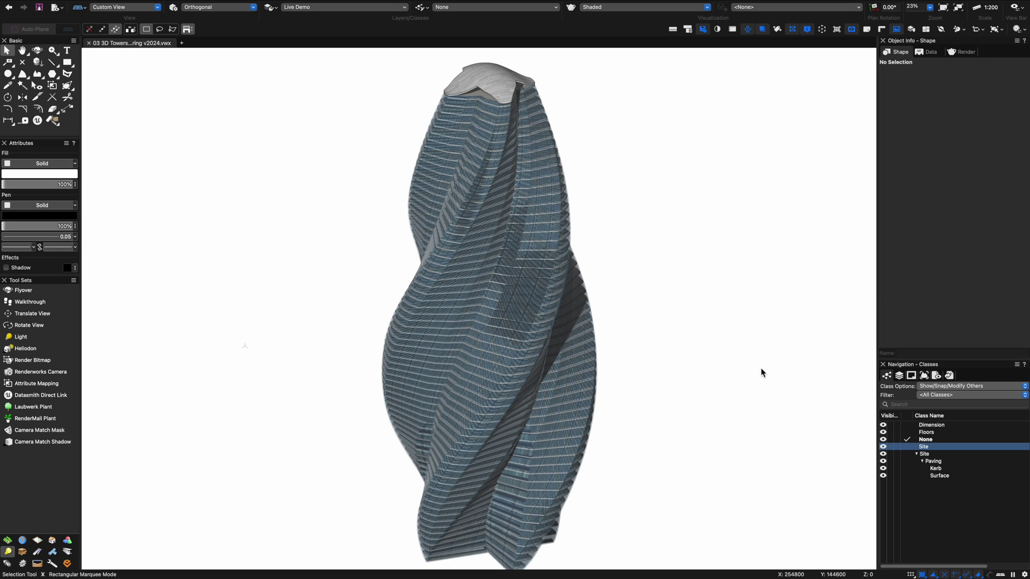
scroll(688, 366, down, 2)
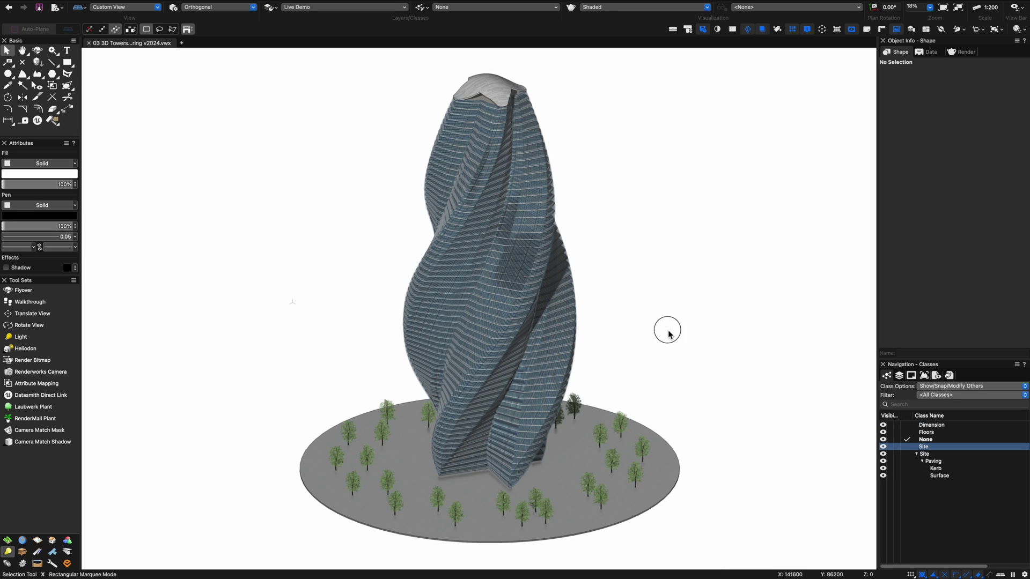
key(shift+c)
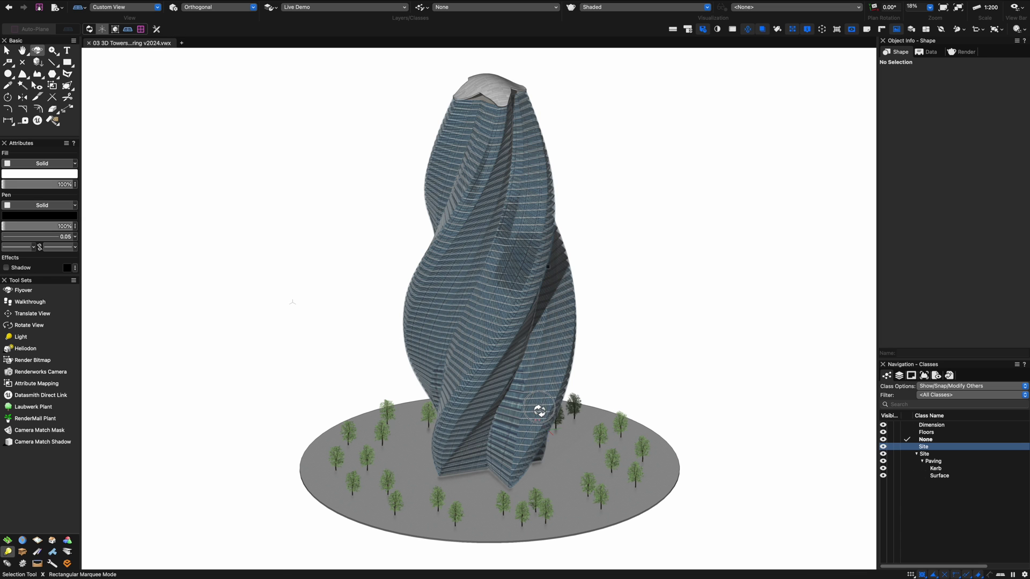
drag(540, 409, 653, 429)
key(2)
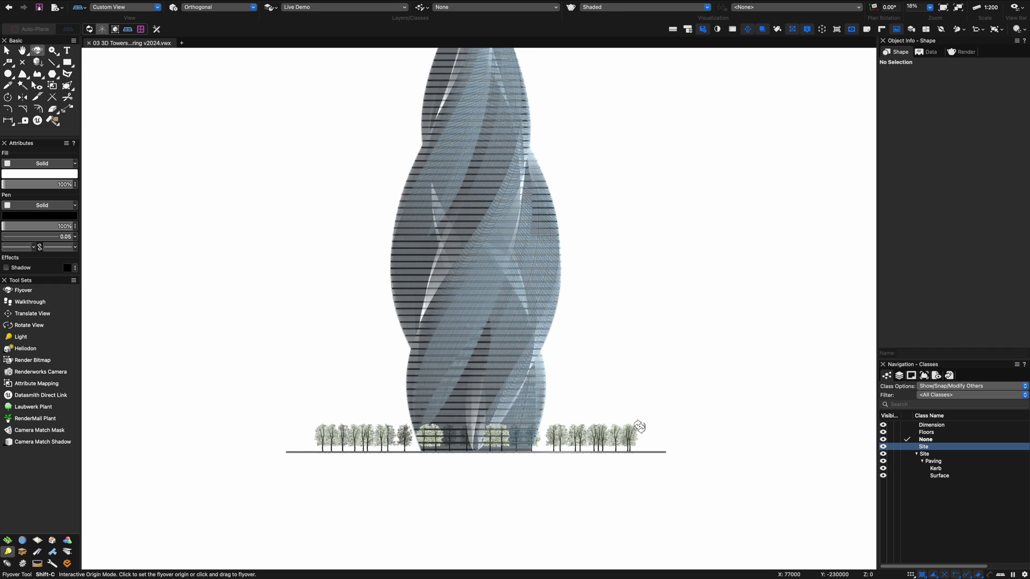
key(x)
click(106, 5)
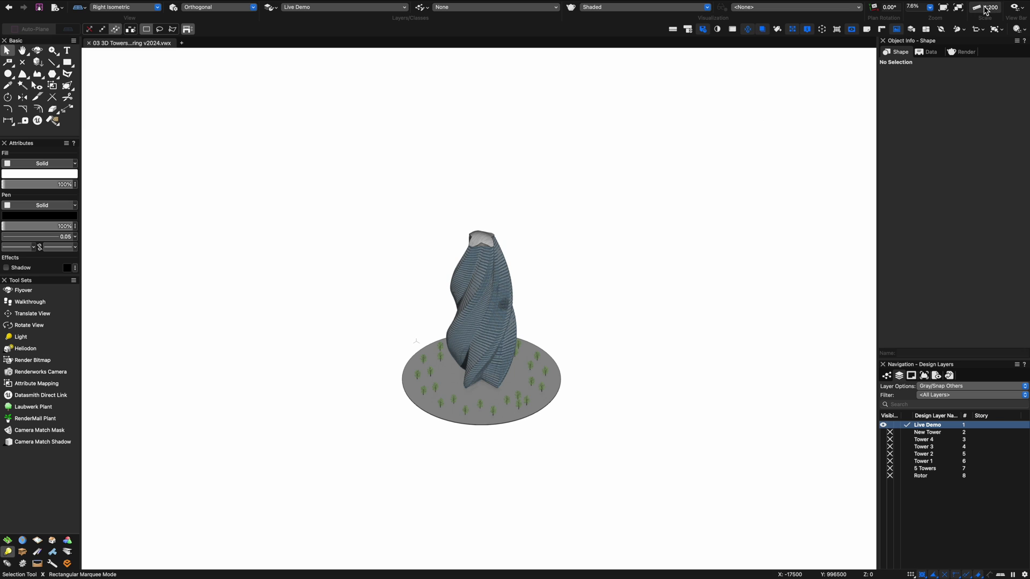
Set the Live Demo layer's scale to 1:500 and fit the model in view
click(984, 7)
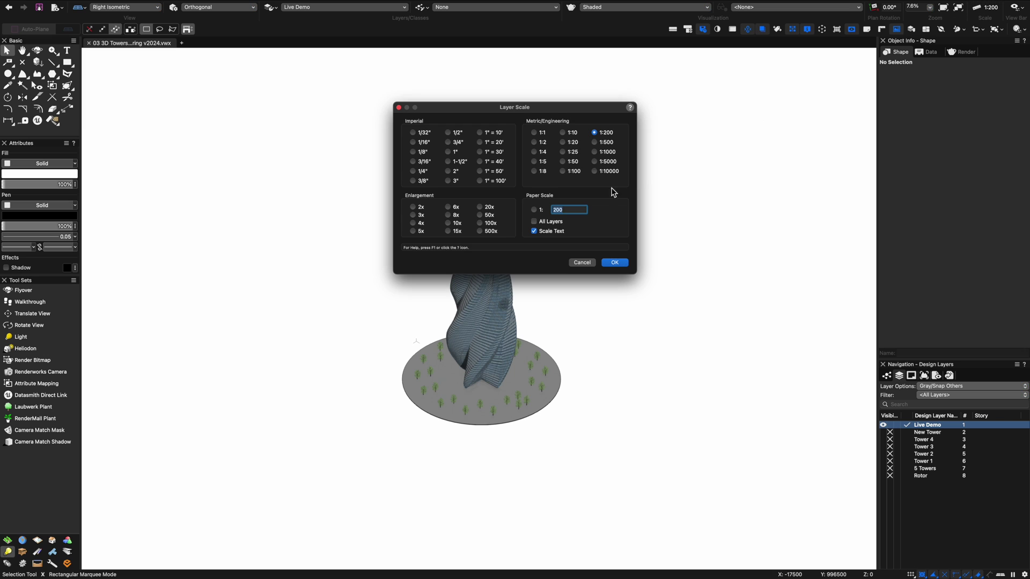
click(624, 263)
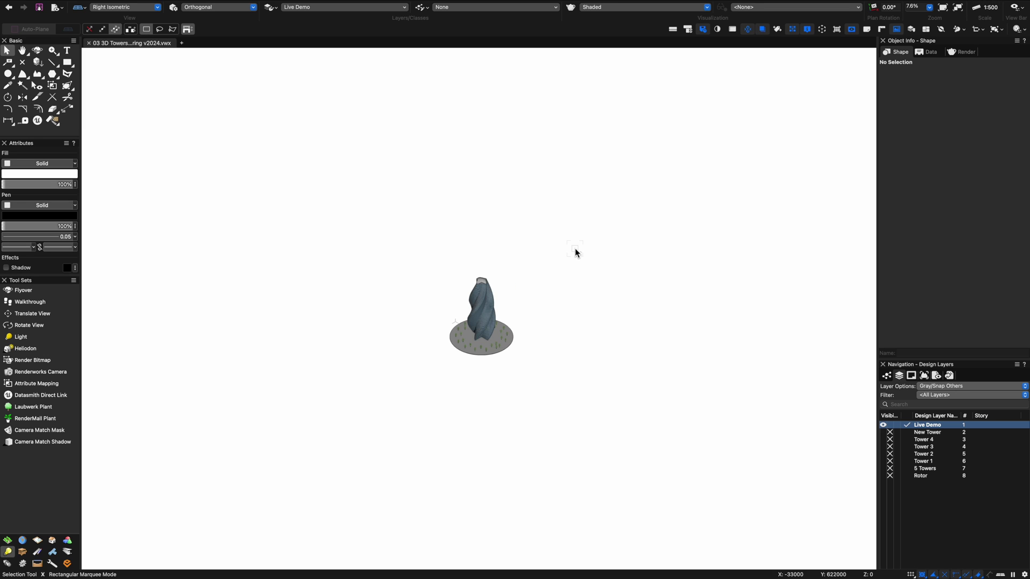
key(super+6)
Move the Heliodon inside the slab's outer circle, just below the tower in Top/Plan view
click(352, 342)
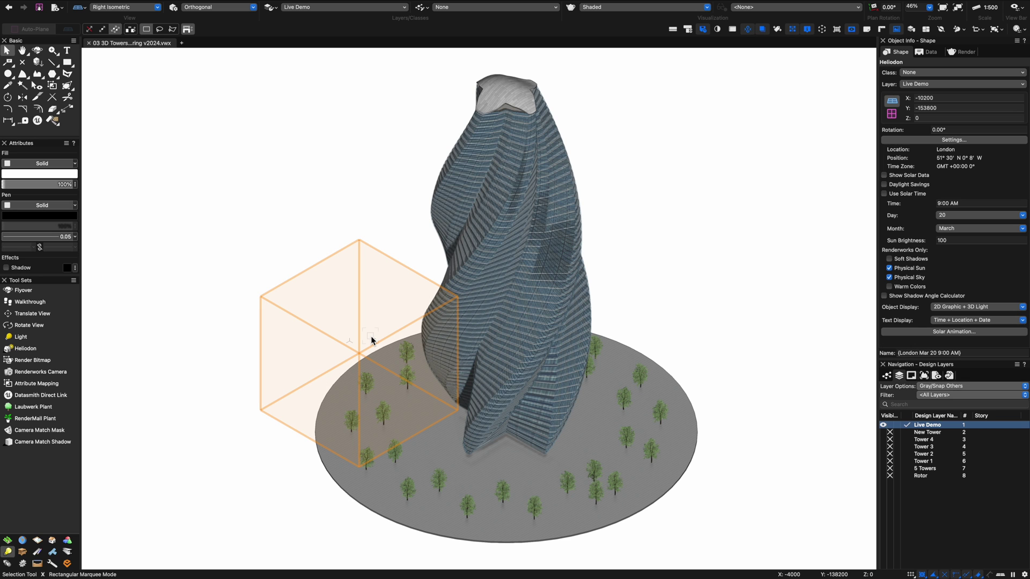
key(F5)
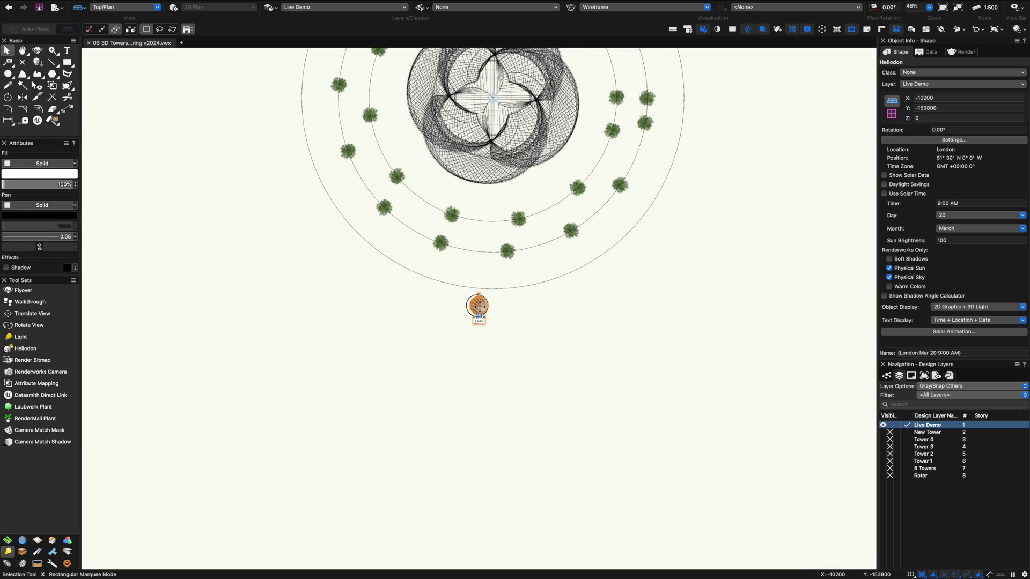
click(504, 363)
key(super+4)
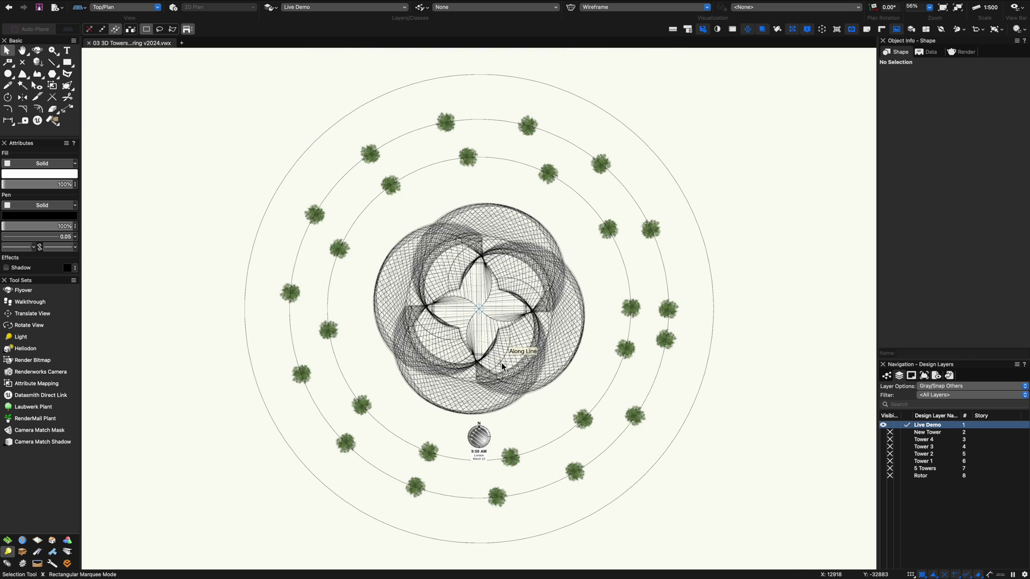
Set up Create Multiple Viewports from the Front view at 1:500, with third angle Front, Top, Right and Isometric views
key(2)
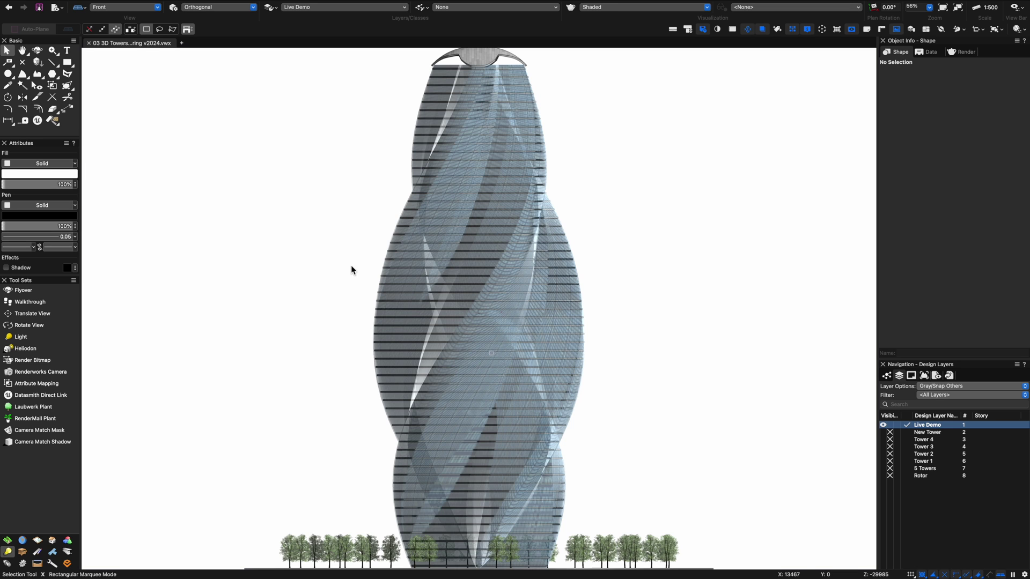
scroll(303, 235, down, 3)
click(106, 4)
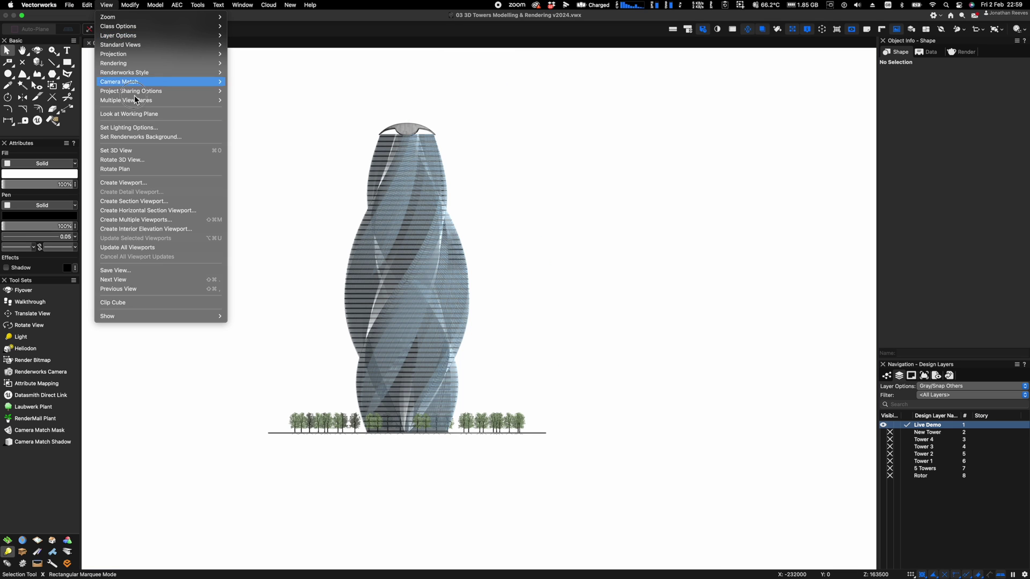
click(149, 220)
drag(257, 94, 173, 122)
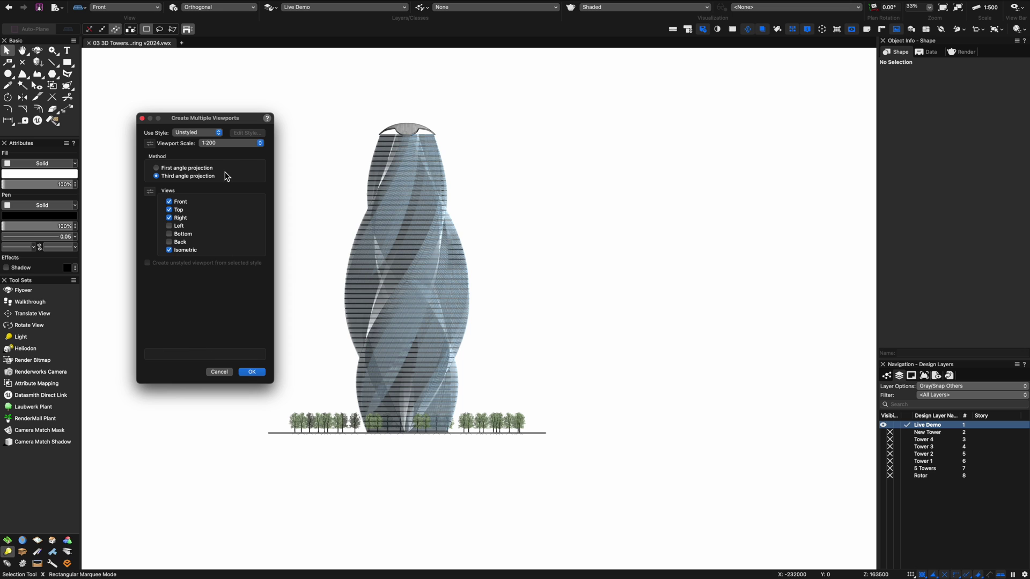
click(214, 143)
click(219, 152)
Look through the Viewport Metric style library, keep the style Unstyled, and create the viewports
click(200, 136)
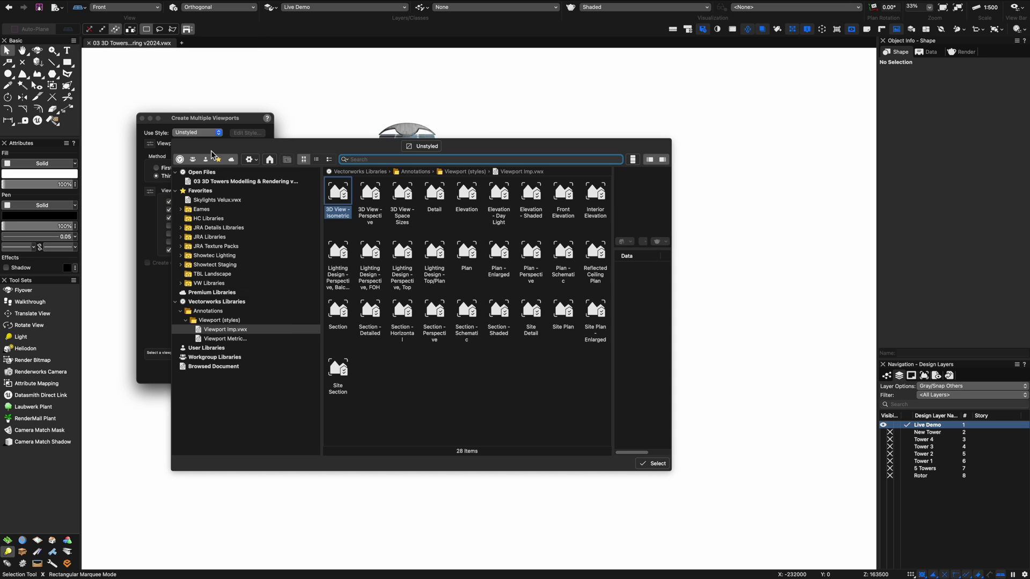
click(220, 182)
click(224, 339)
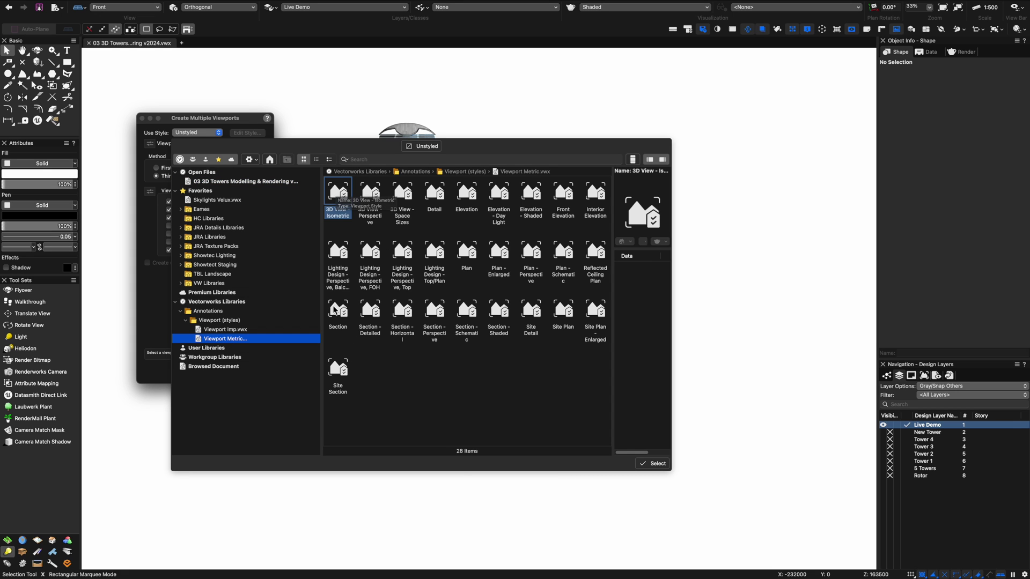
key(Return)
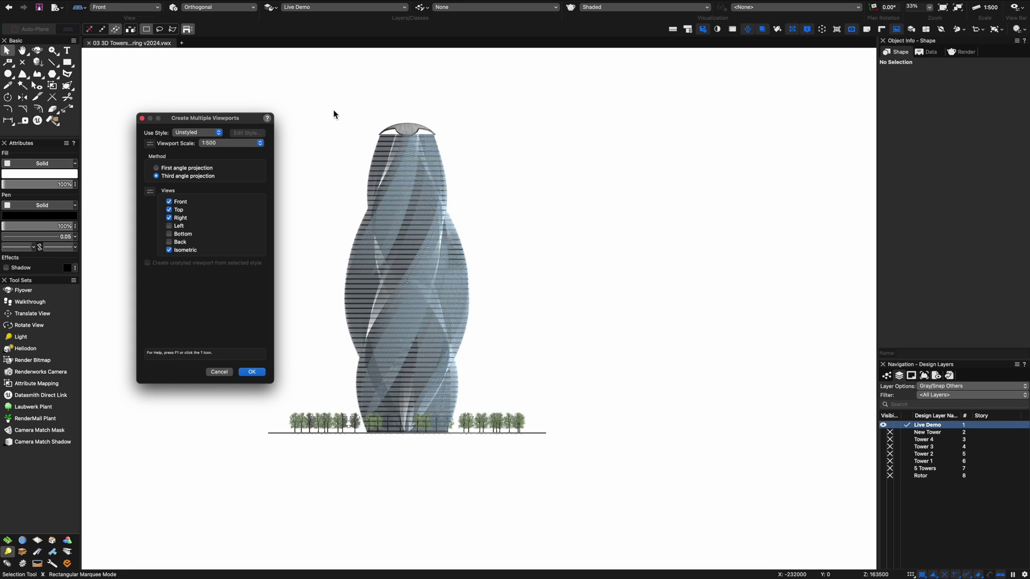
click(253, 374)
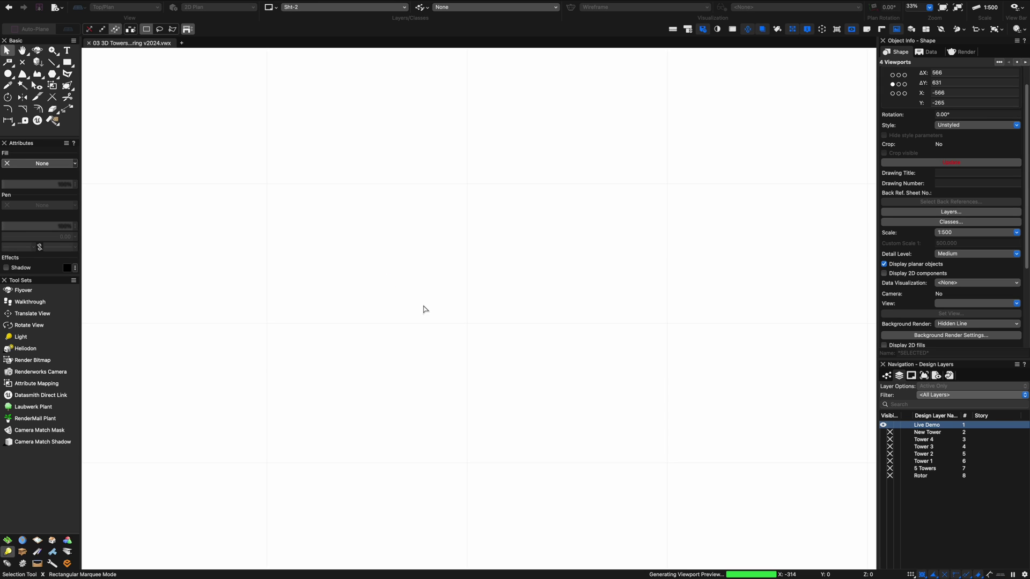
Set the sheet's page setup to 6 horizontal and 6 vertical pages
scroll(428, 314, down, 3)
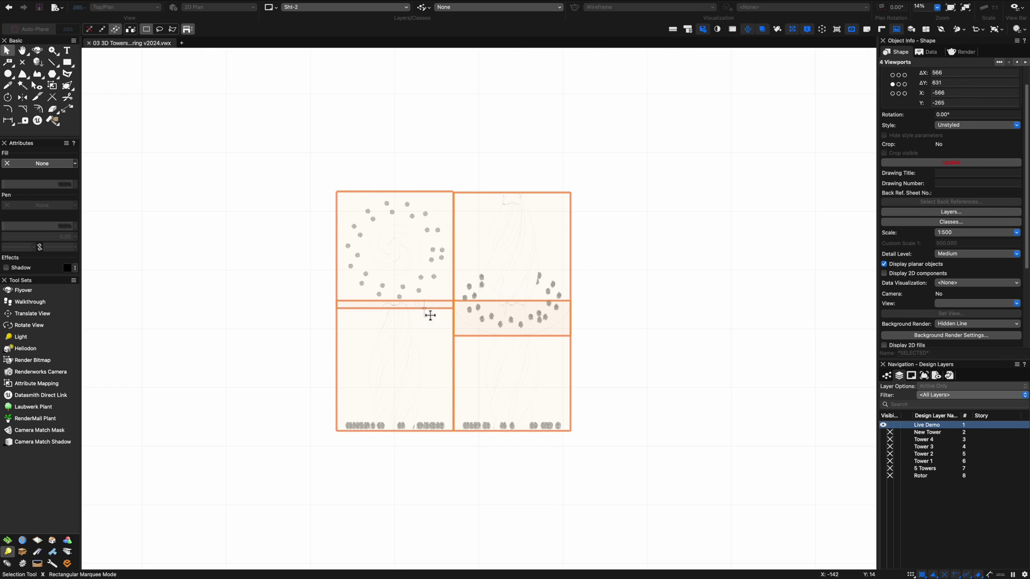
key(super+shift+p)
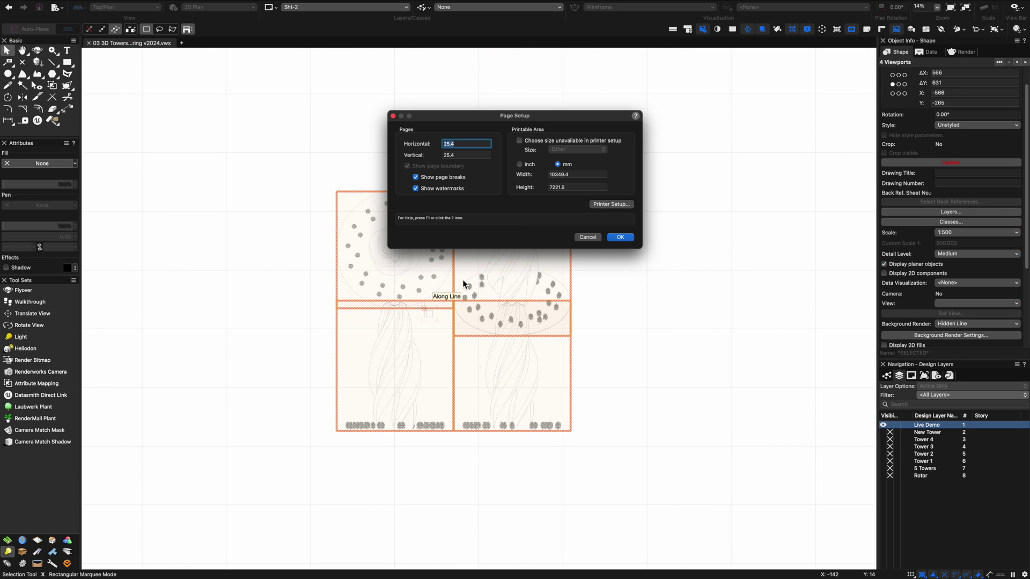
text(6)
key(Tab)
text(6)
key(Return)
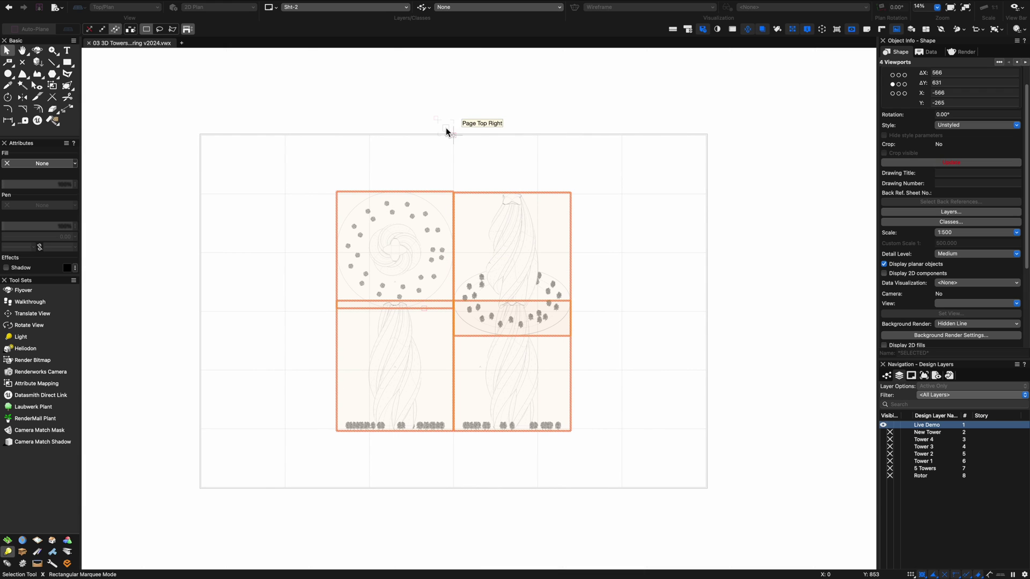
Change the background render of all four viewports to Shaded
click(965, 324)
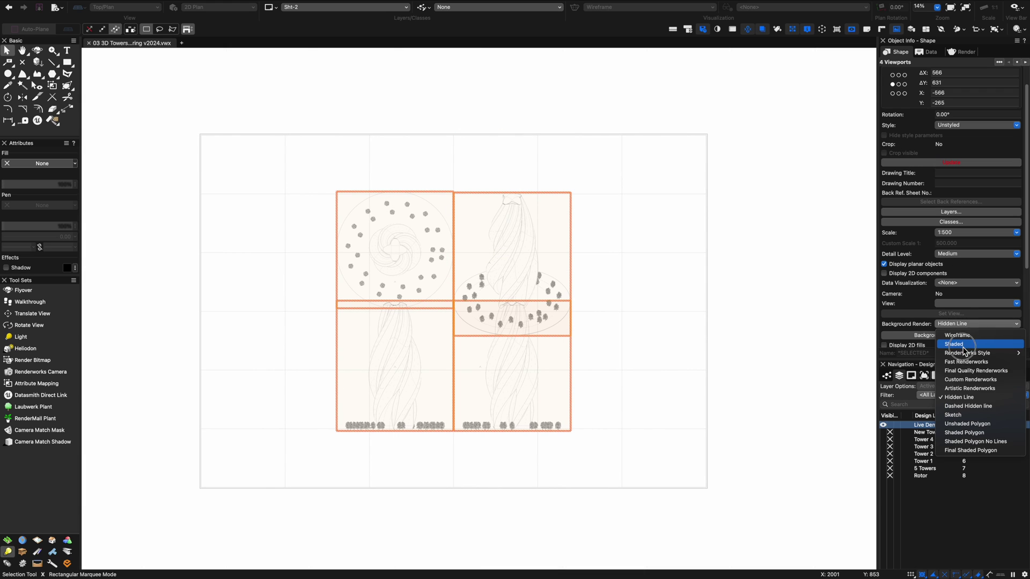
click(963, 347)
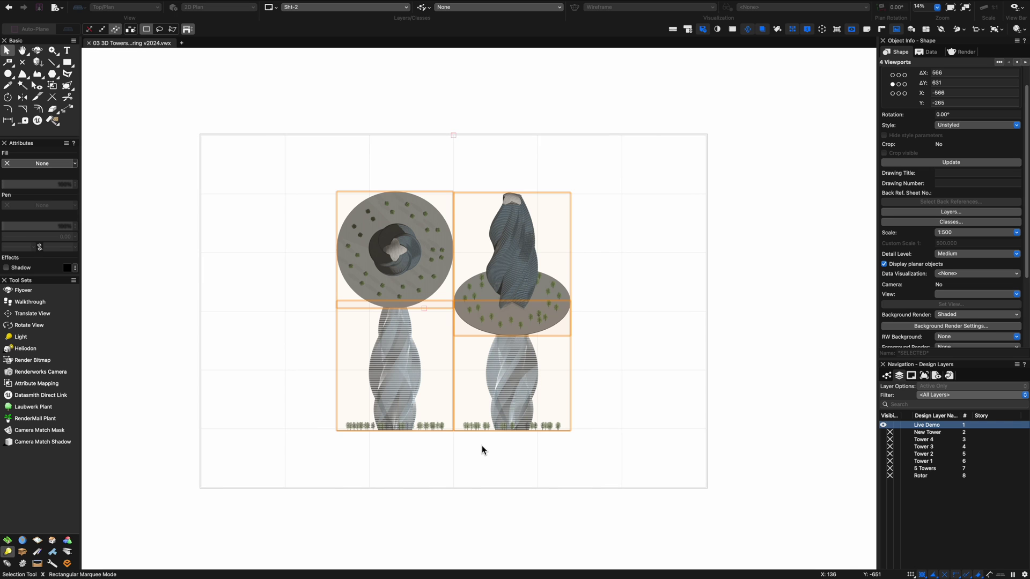
click(484, 449)
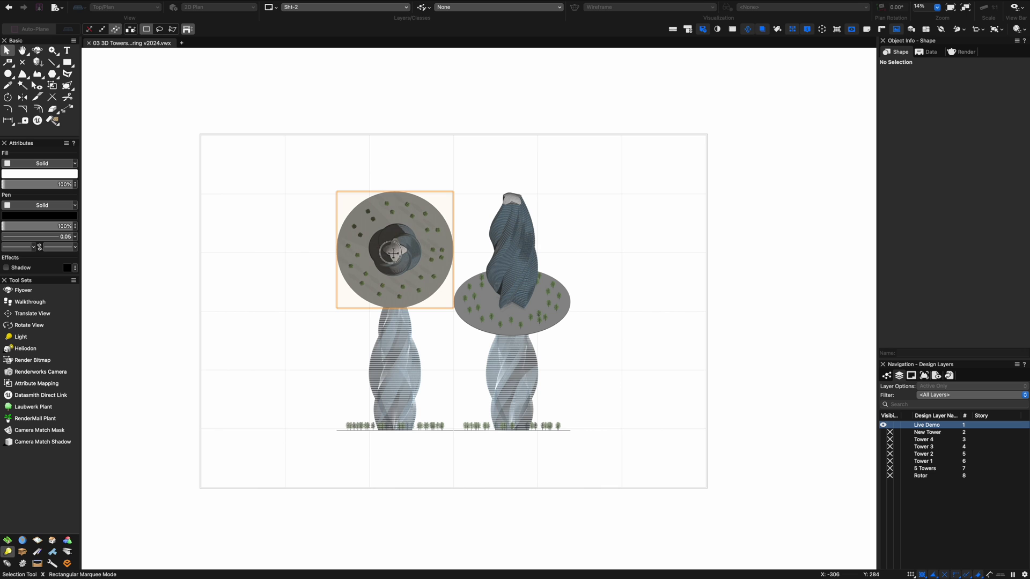
Space the viewports apart on the sheet, with top and isometric views above the two elevations
click(407, 214)
drag(540, 223, 634, 182)
drag(406, 407, 336, 407)
drag(507, 381, 451, 380)
drag(374, 231, 303, 229)
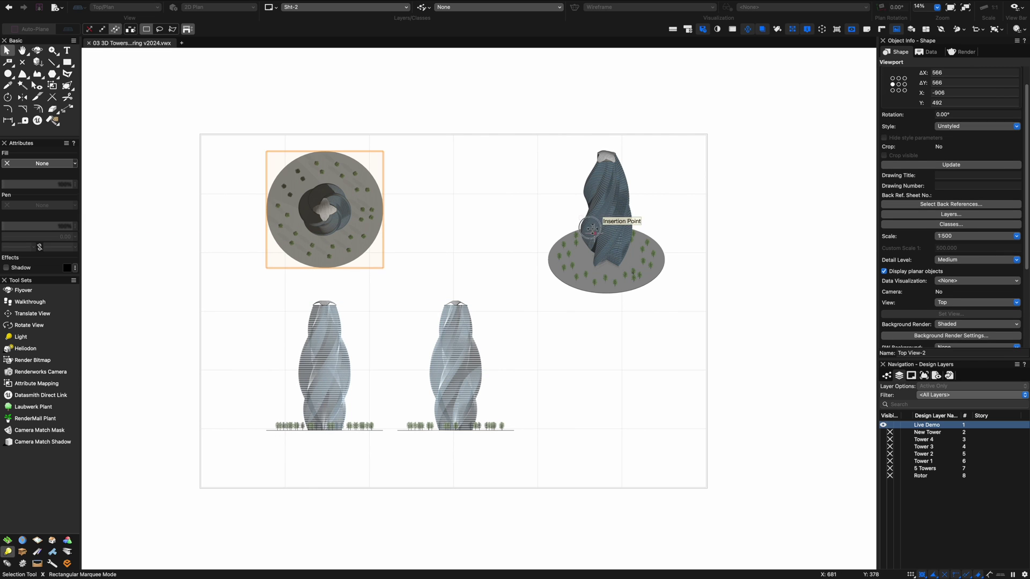
drag(609, 222, 455, 224)
Hide the page breaks and reduce the sheet to 4 horizontal and 4 vertical pages
key(super+shift+p)
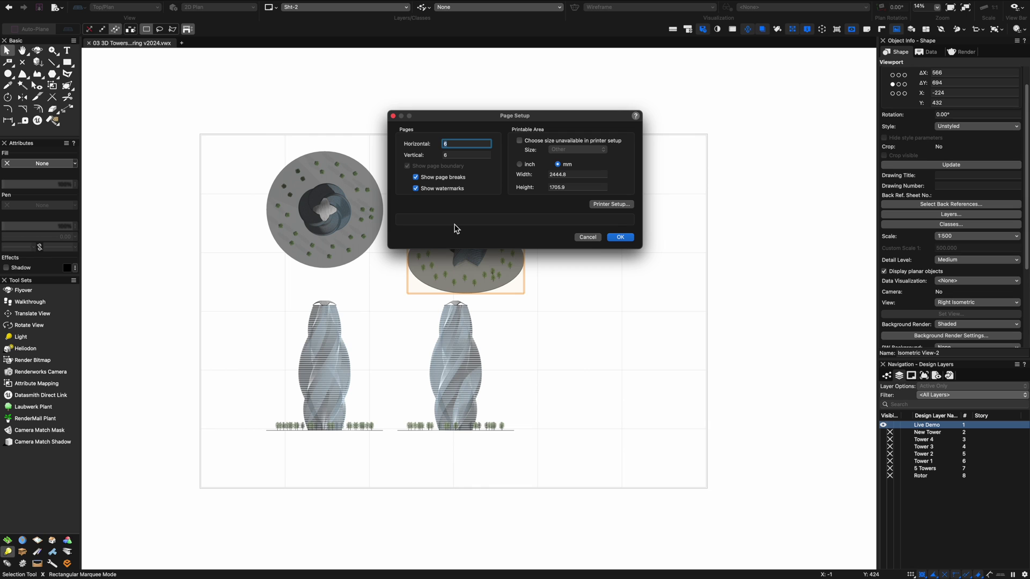
click(415, 178)
text(4)
key(Return)
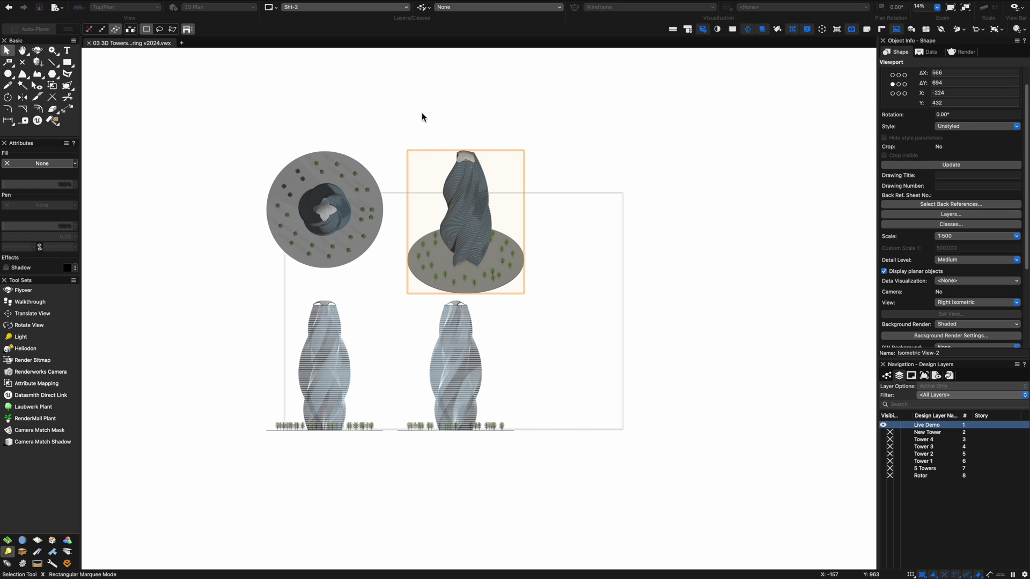
Enlarge the sheet's page setup to 5 horizontal and 5 vertical pages
click(422, 114)
key(super+shift+p)
text(5)
key(Tab)
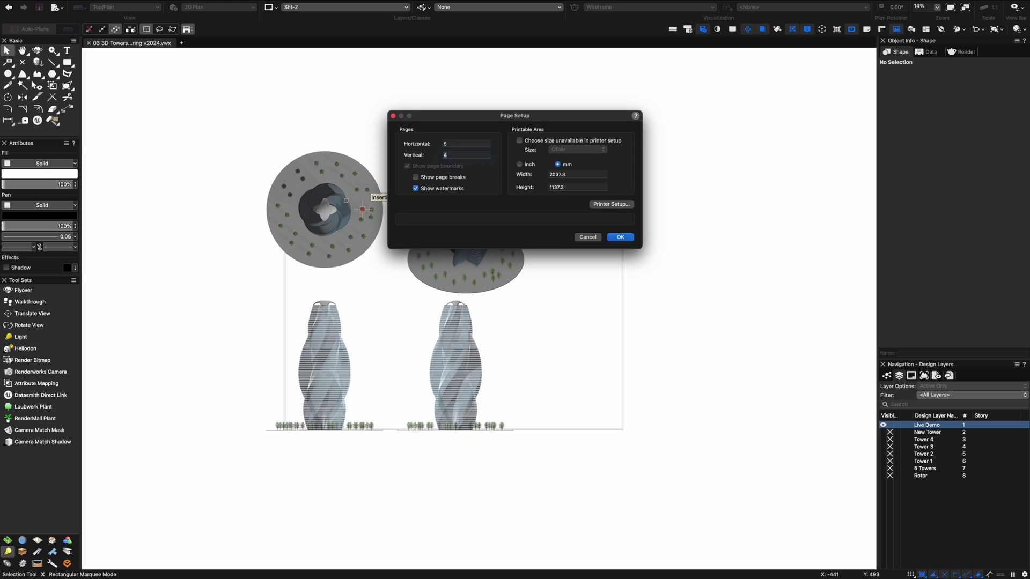
key(Return)
Move all four viewports together so they sit inside the enlarged page boundary
key(super+a)
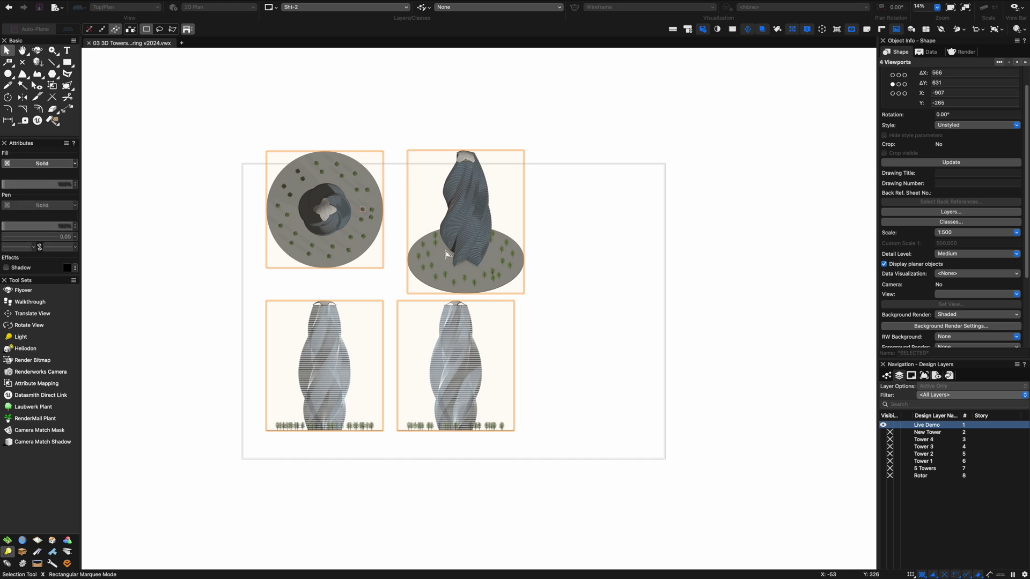
drag(446, 251, 485, 271)
click(514, 131)
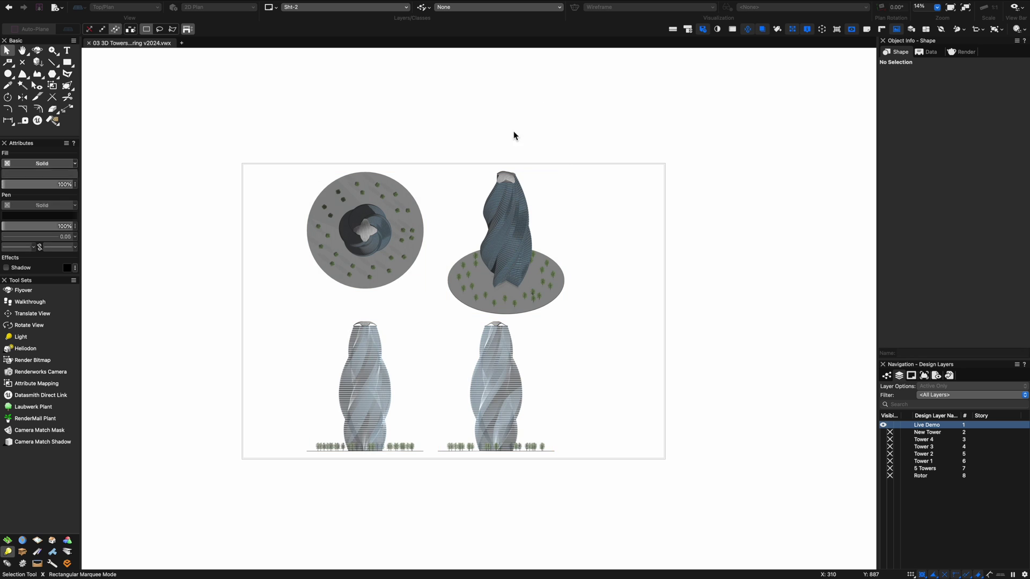
key(super+6)
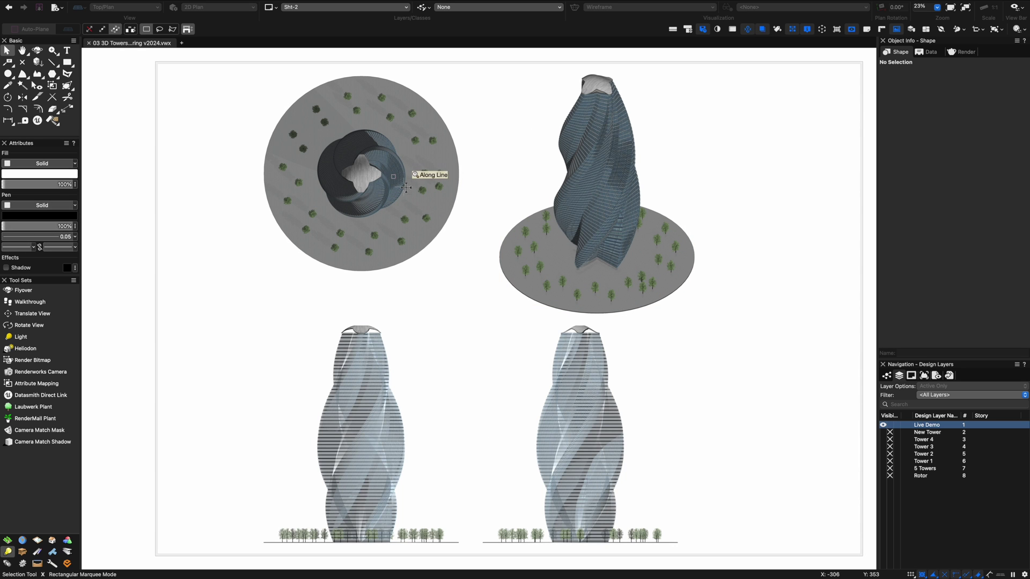
Set the raster rendering resolution of sheet layer Sht-2 to 300 DPI
key(c)
drag(554, 358, 608, 416)
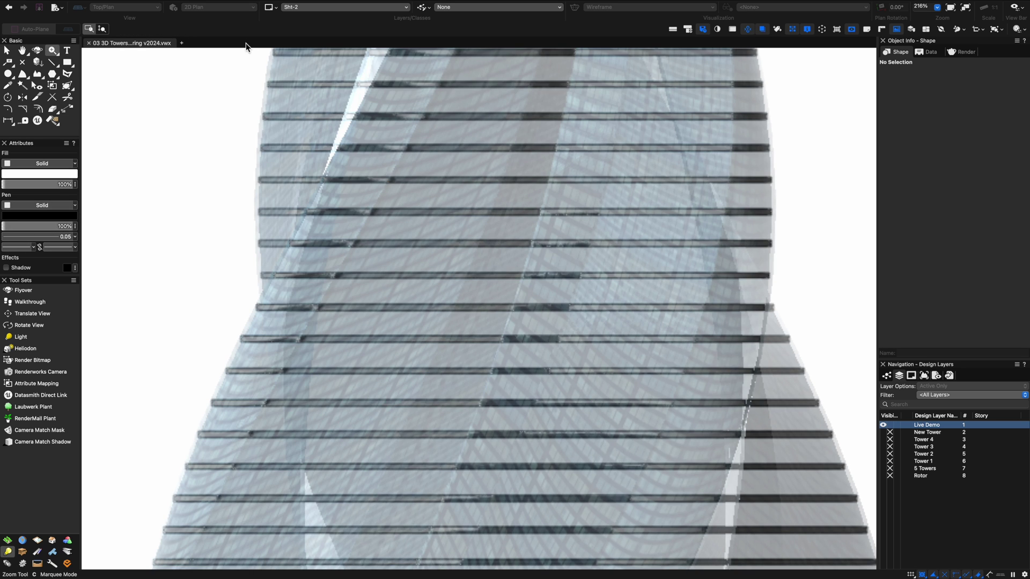
click(322, 7)
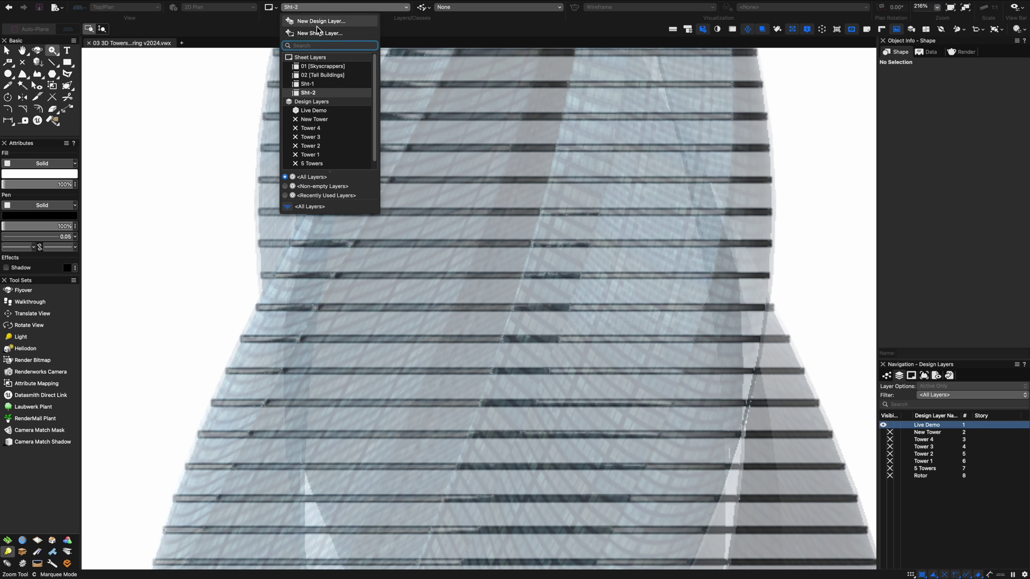
click(277, 8)
click(277, 8)
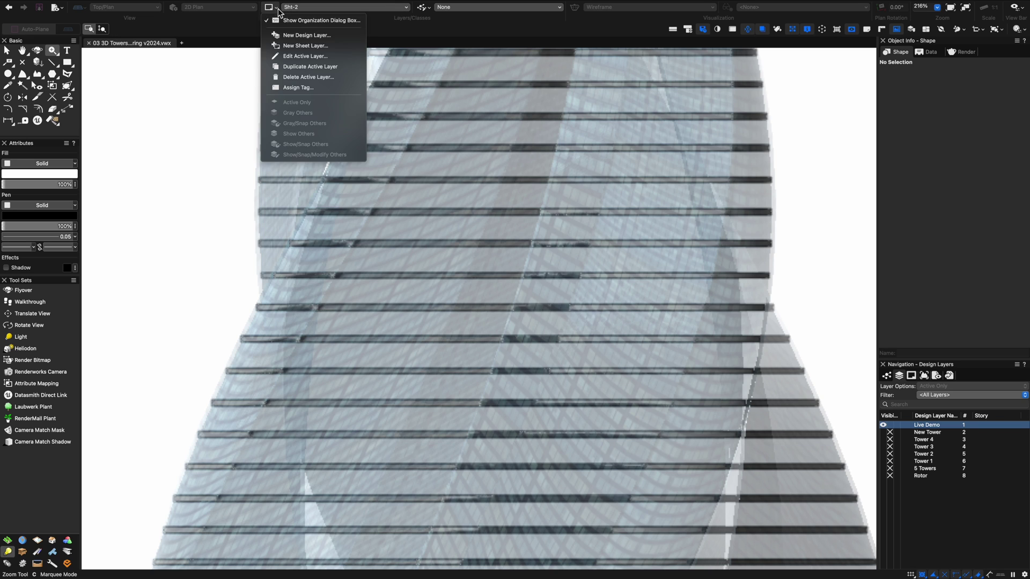
click(295, 57)
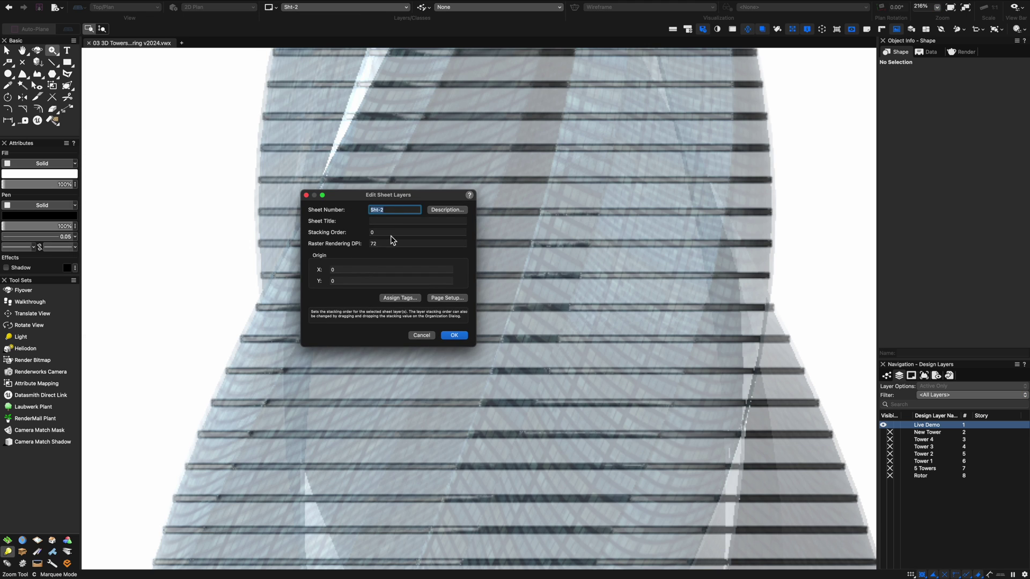
text(300)
key(Return)
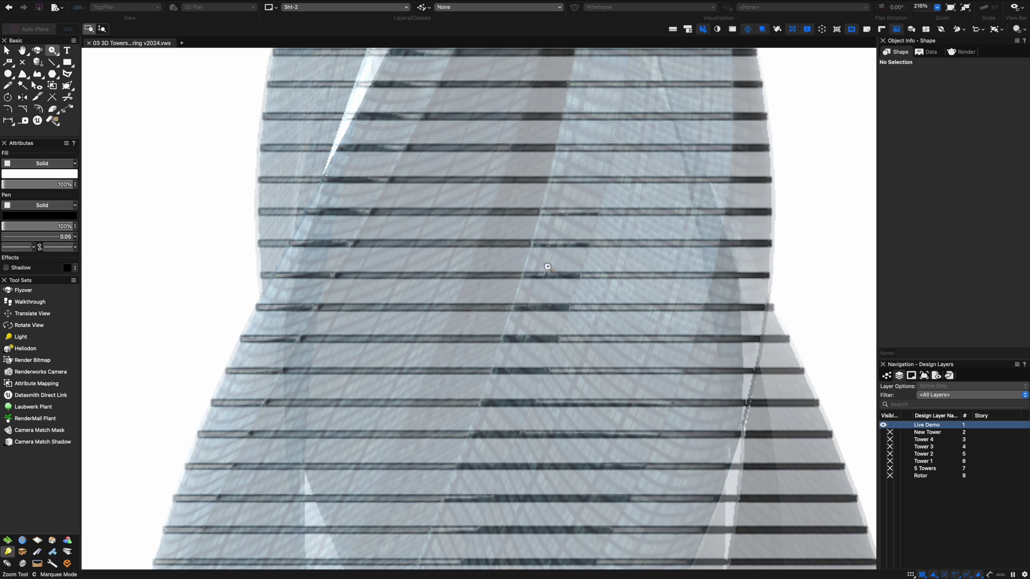
Update the right elevation viewport and the right isometric viewport so they re-render at the sheet's current resolution
key(x)
click(942, 159)
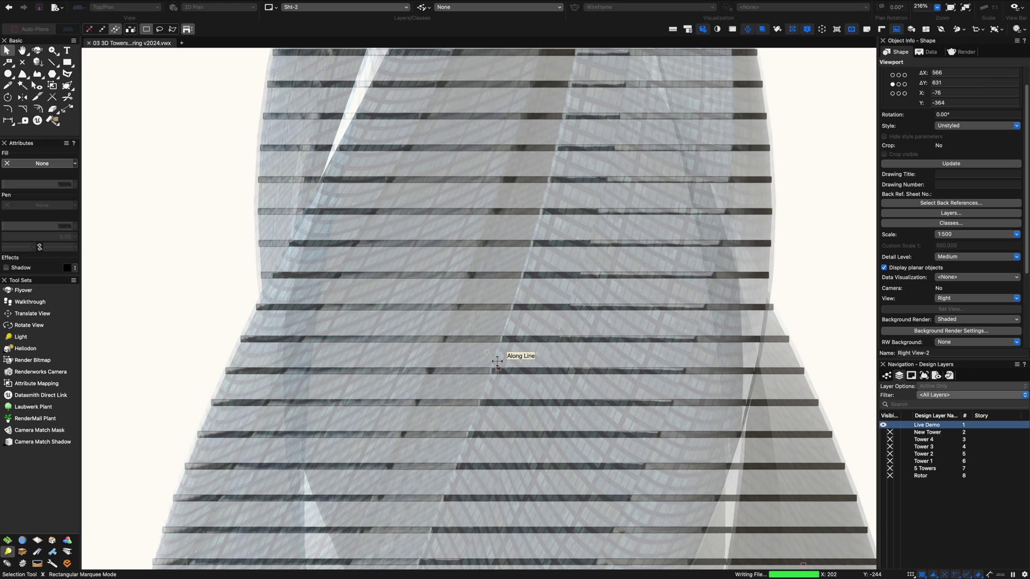
scroll(498, 362, down, 6)
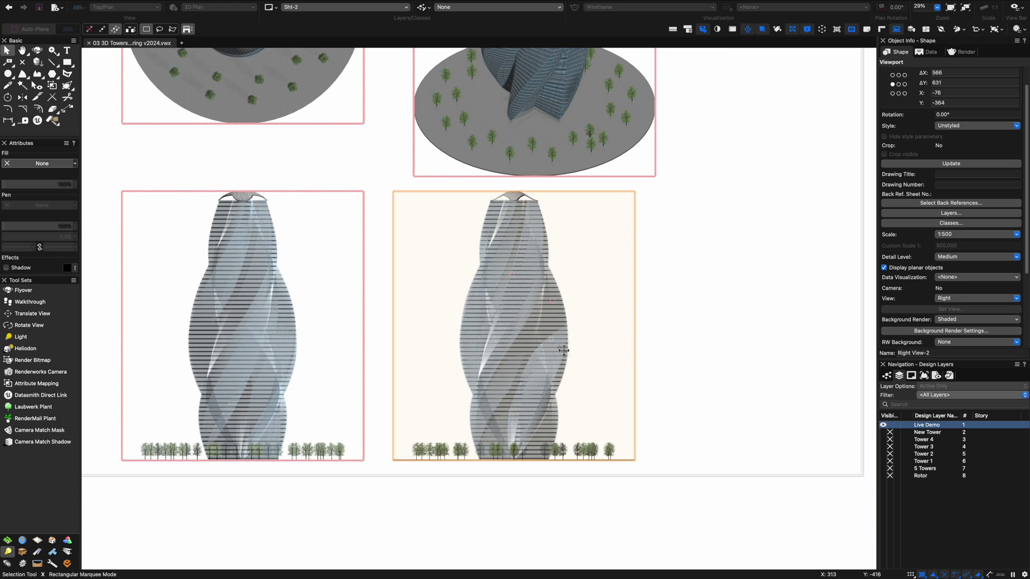
scroll(616, 274, up, 5)
click(581, 157)
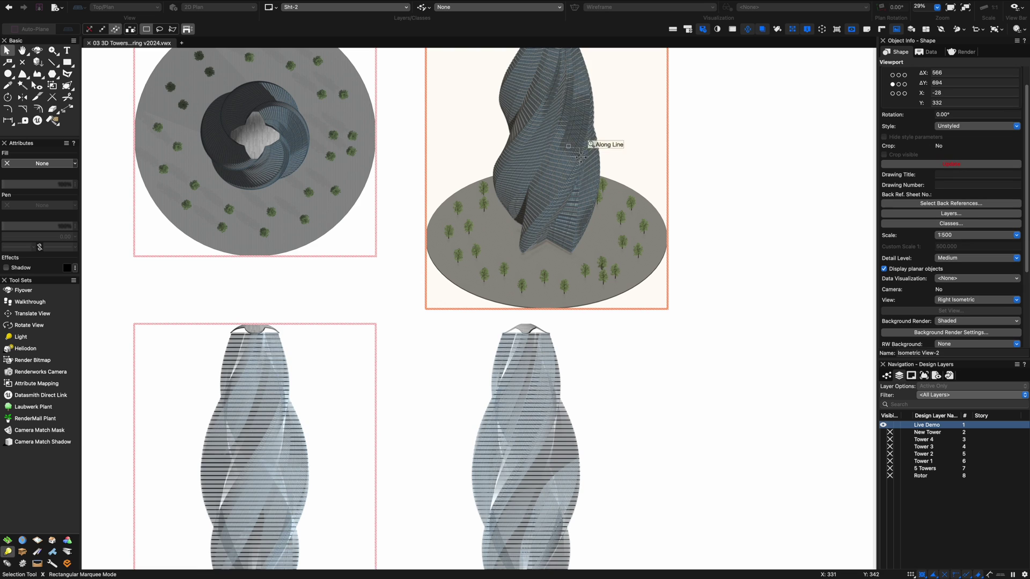
key(super+6)
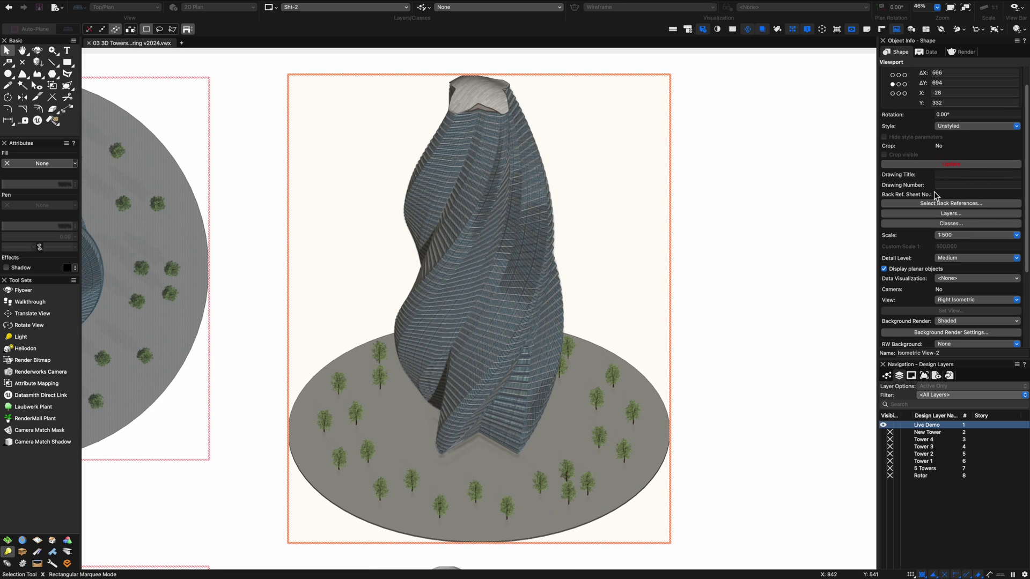
click(942, 165)
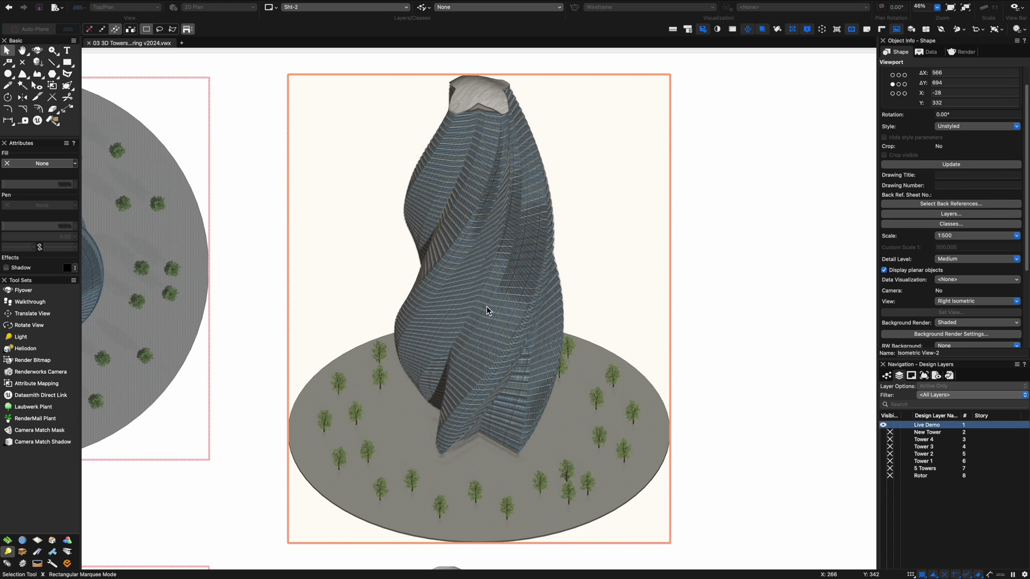
Inspect the isometric viewport's facade detail up close and turn off the out-of-date borders around the sheet's viewports
key(c)
mouse_move(418, 135)
mouse_down()
mouse_move(460, 161)
mouse_move(532, 242)
mouse_up()
shift+middle_drag(663, 296, 452, 297)
scroll(452, 296, down, 3)
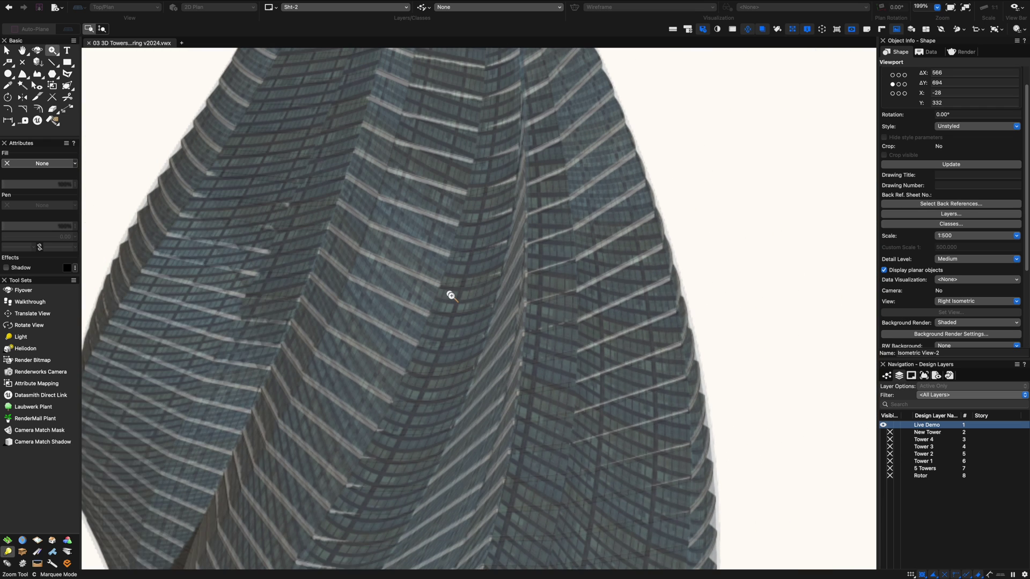
middle_drag(446, 230, 523, 487)
key(x)
key(super+6)
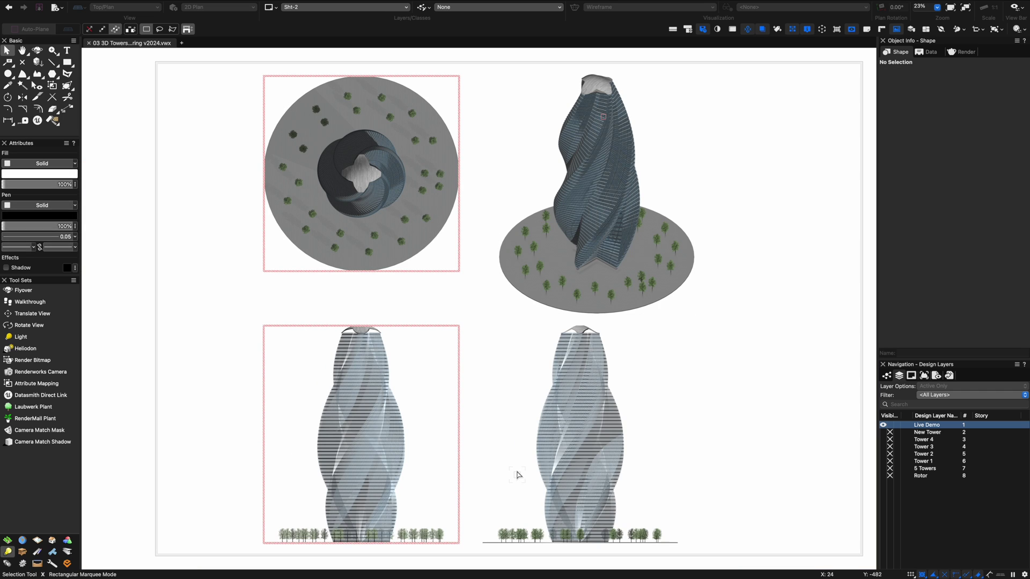
click(896, 29)
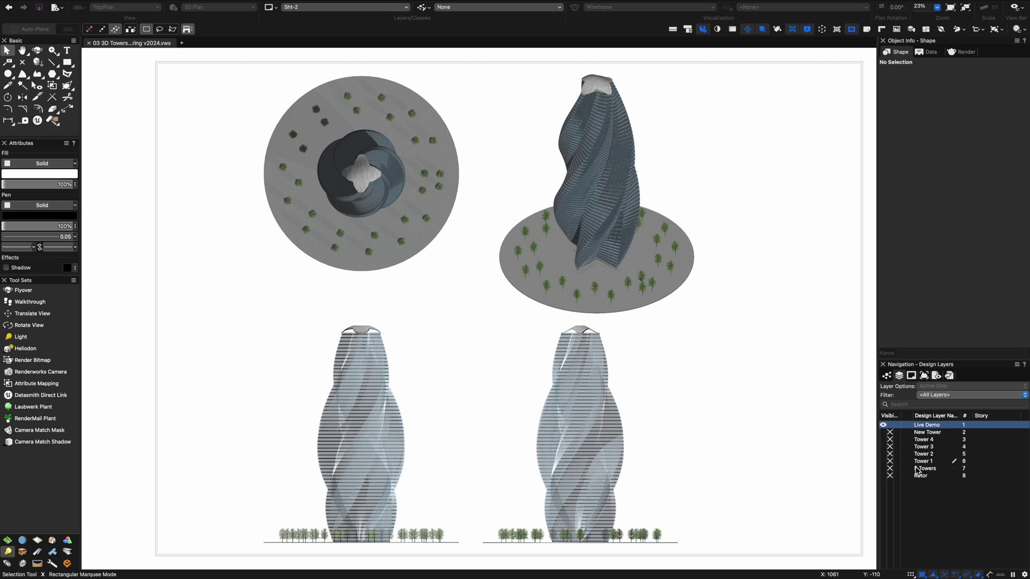
Return from the sheet to the design layers and make 5 Towers the active layer
click(906, 425)
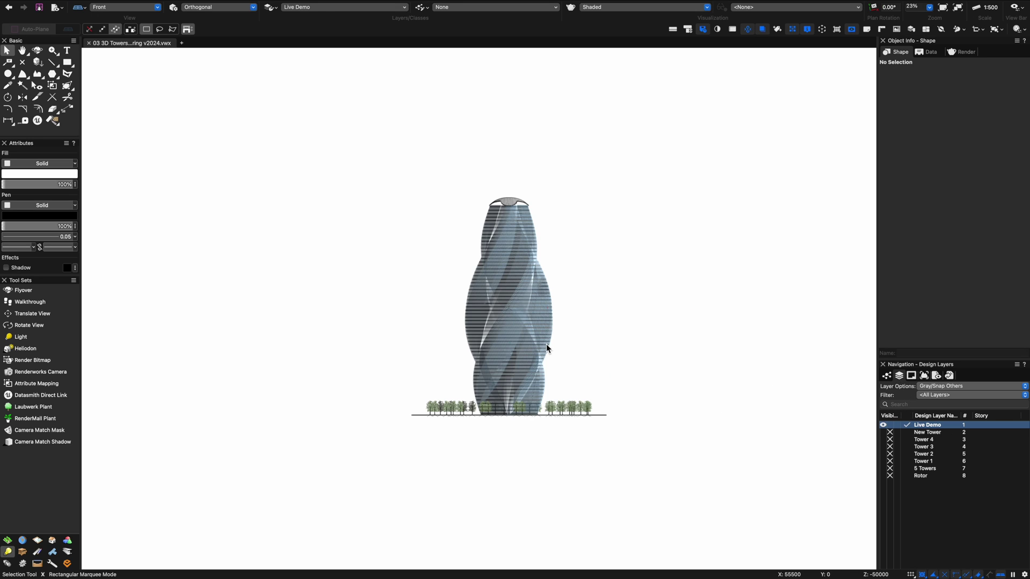
click(549, 345)
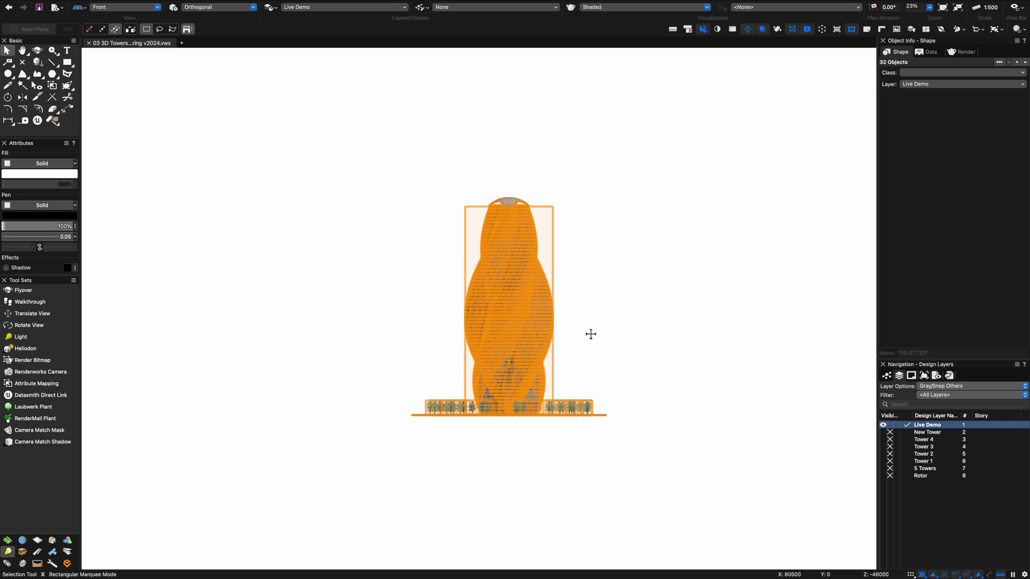
click(613, 336)
click(906, 469)
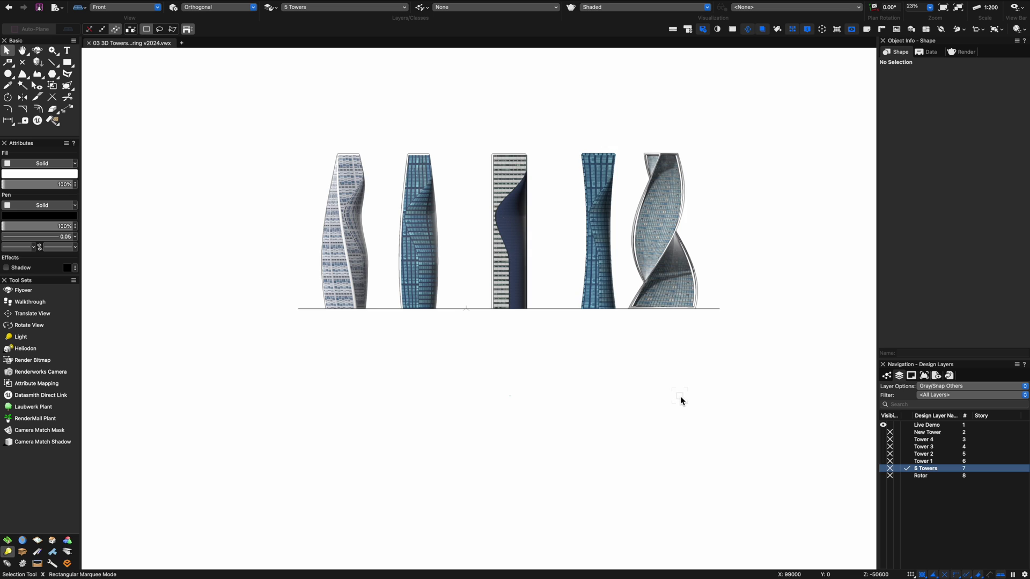
In plan, stretch the five towers' base slab beyond the triangular tower to about 405,400 mm long
key(0)
scroll(692, 311, down, 2)
middle_drag(693, 312, 526, 314)
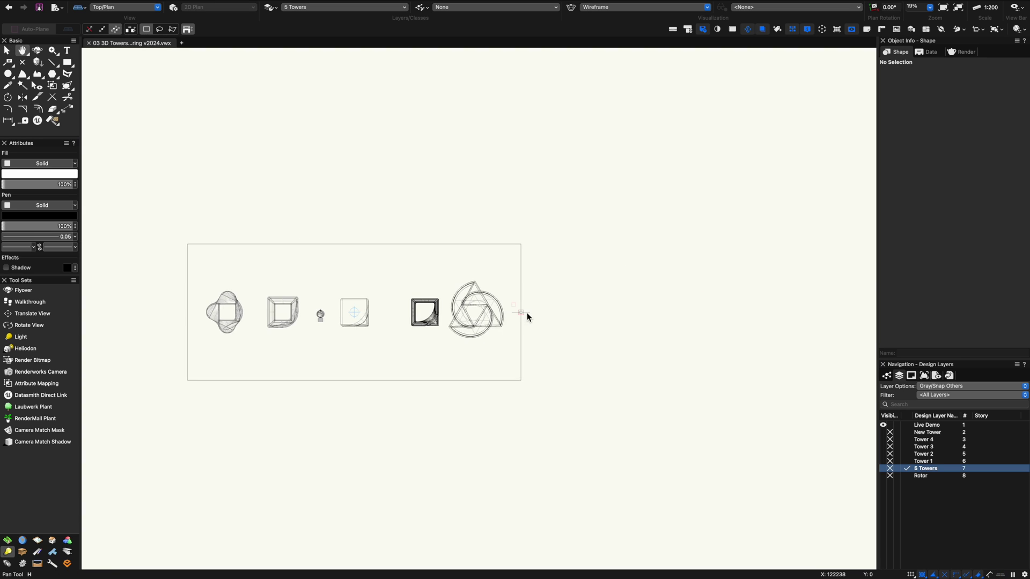
scroll(528, 317, down, 1)
key(x)
click(524, 313)
drag(524, 312, 716, 312)
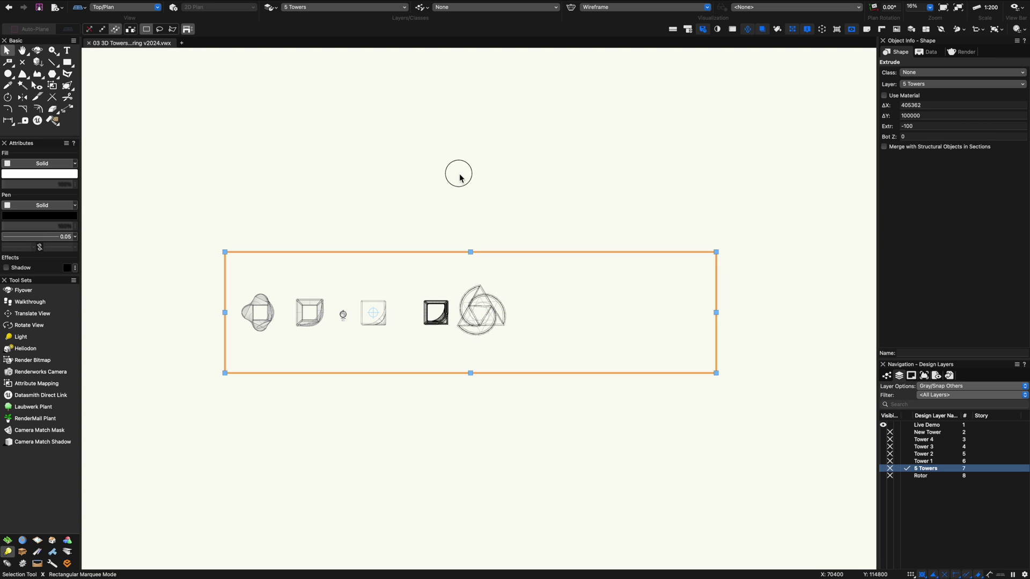
click(460, 178)
Begin a new viewport placed on the 5 Towers design layer
click(106, 5)
click(160, 190)
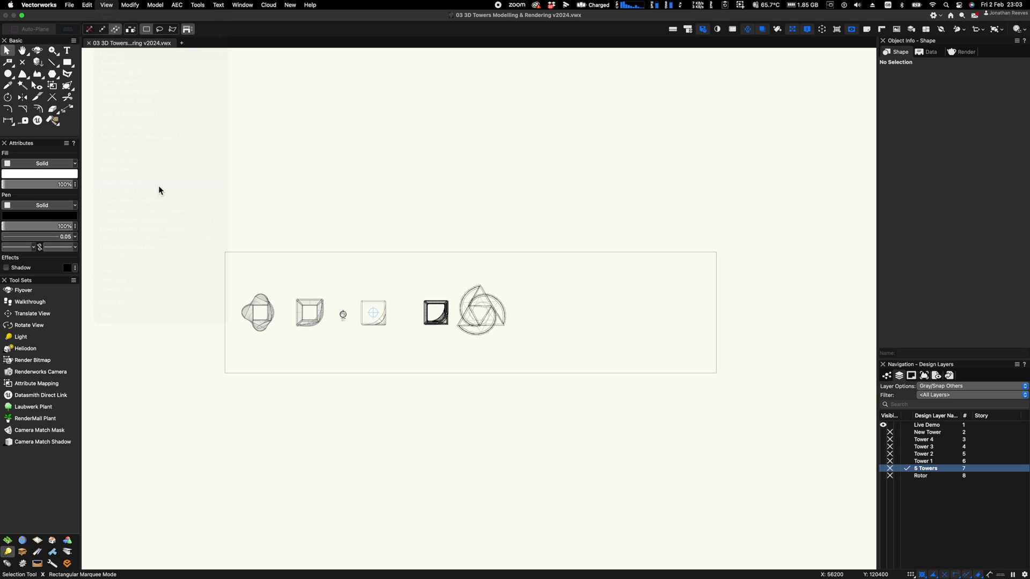
click(460, 140)
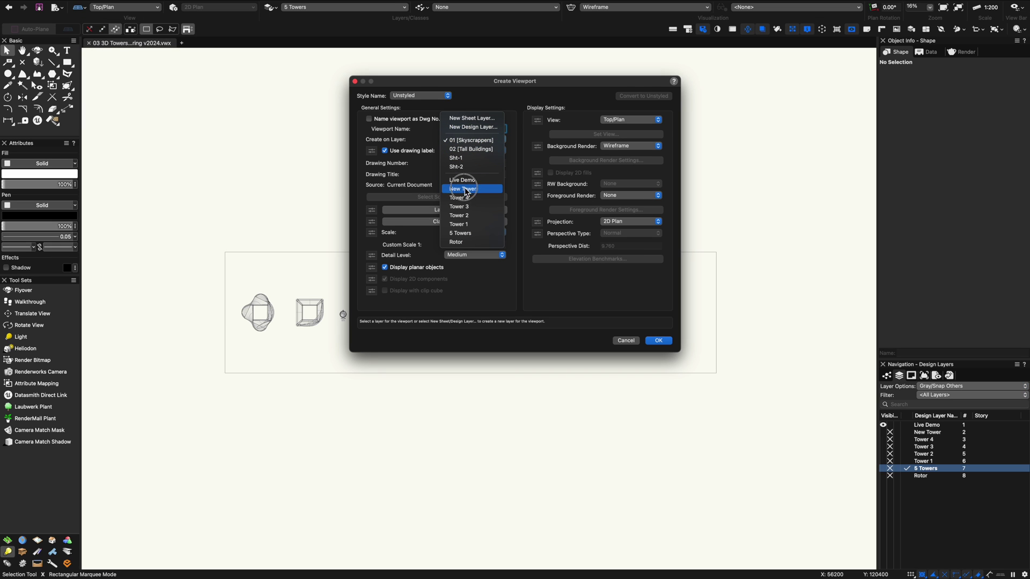
click(460, 233)
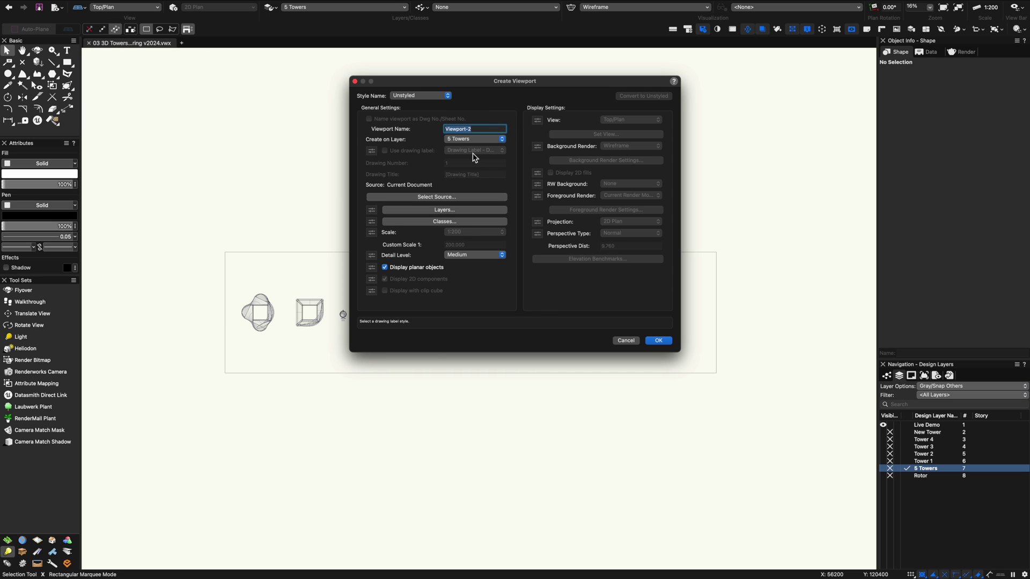
Make the Live Demo layer visible in the new viewport, turn off planar objects, and create the viewport
click(435, 203)
click(596, 279)
click(453, 212)
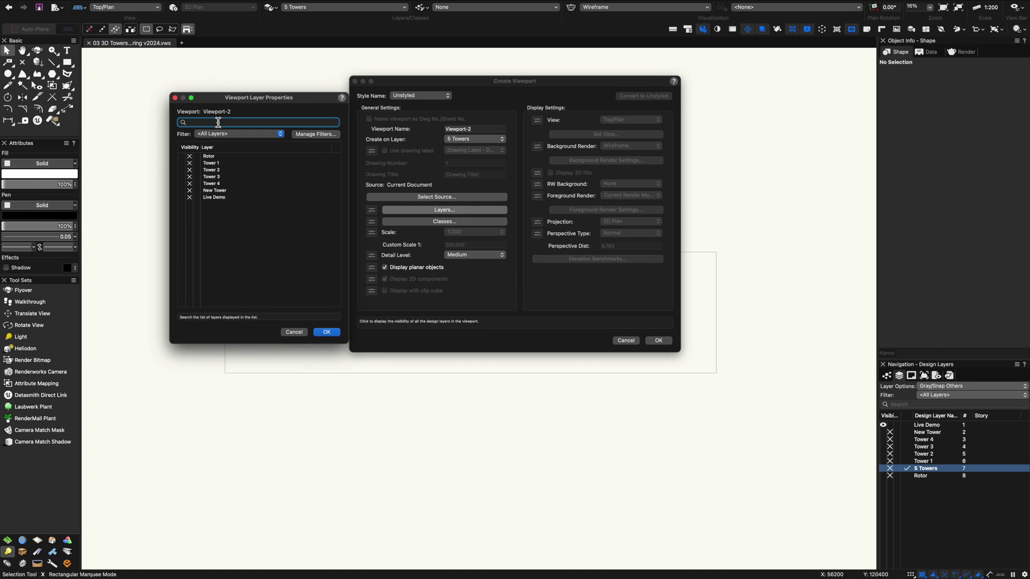
click(193, 197)
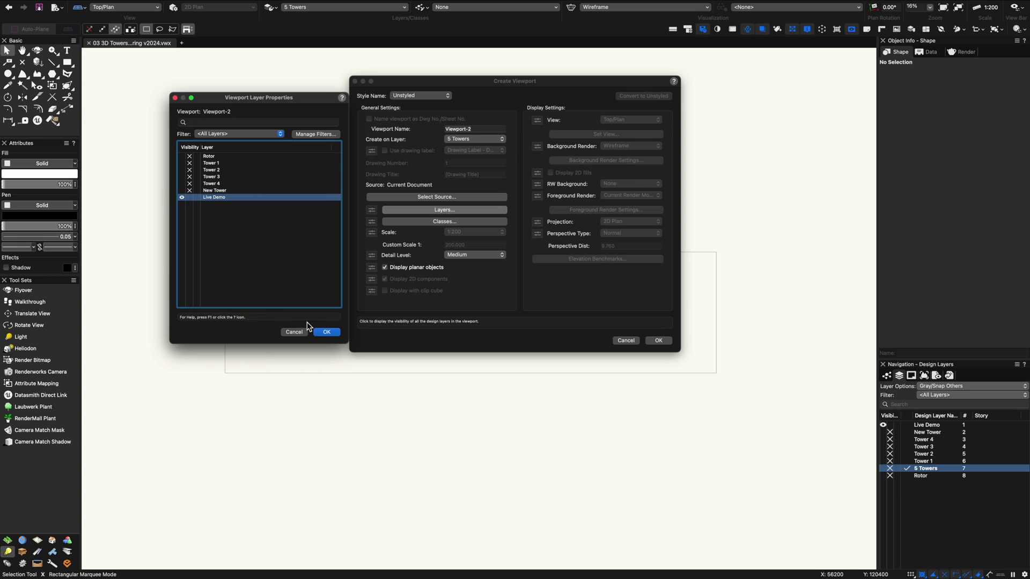
click(326, 332)
click(393, 268)
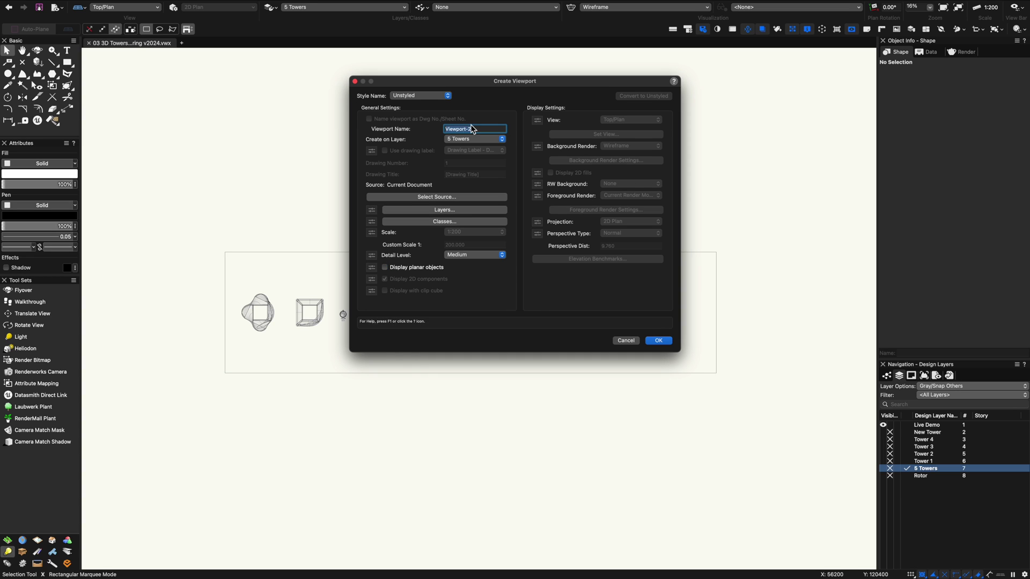
click(654, 344)
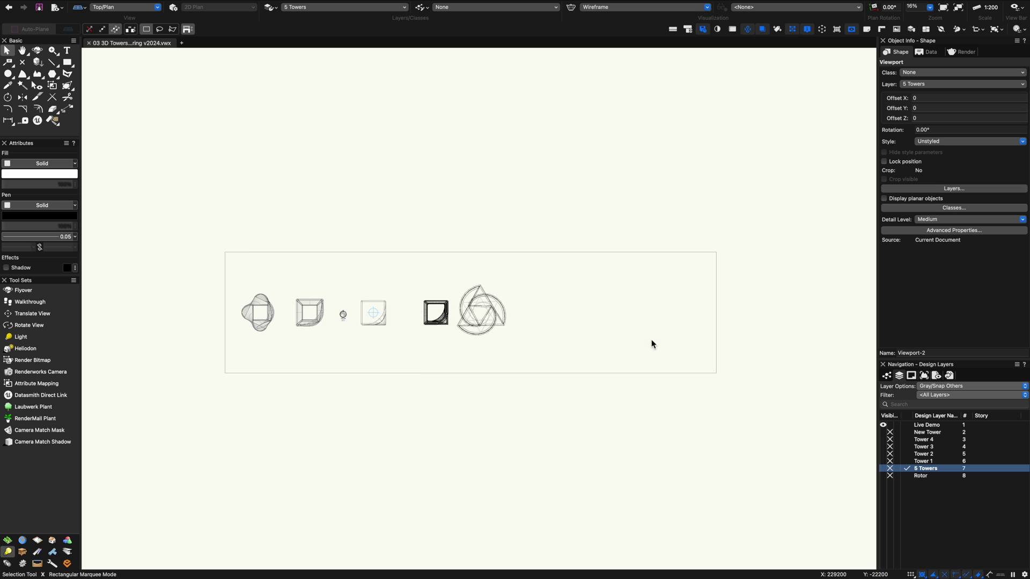
Move the Live Demo viewport beside the five towers, offset about 272,900 in X and 153,500 in Z, so its base meets their slab
drag(395, 306, 638, 288)
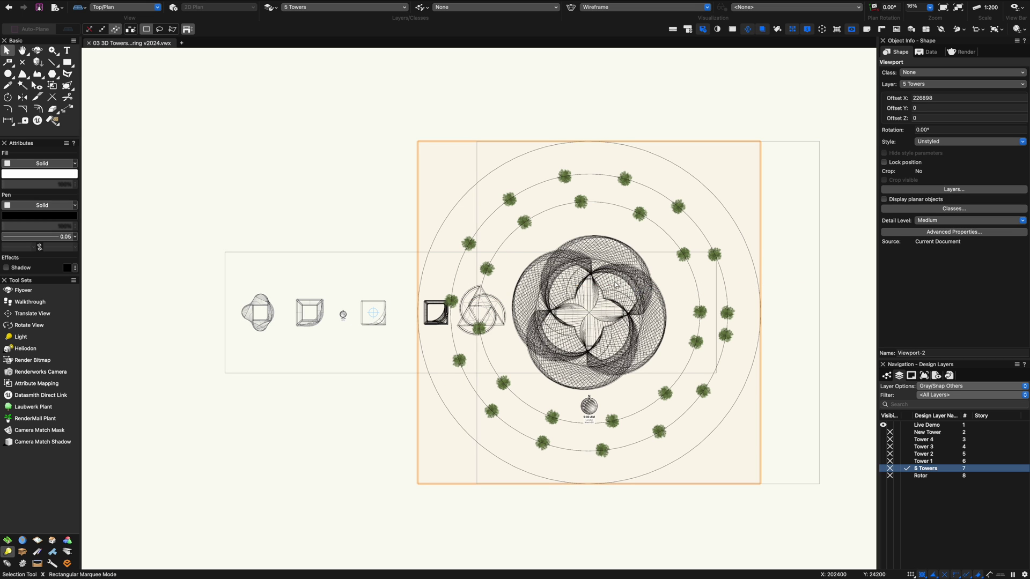
click(432, 211)
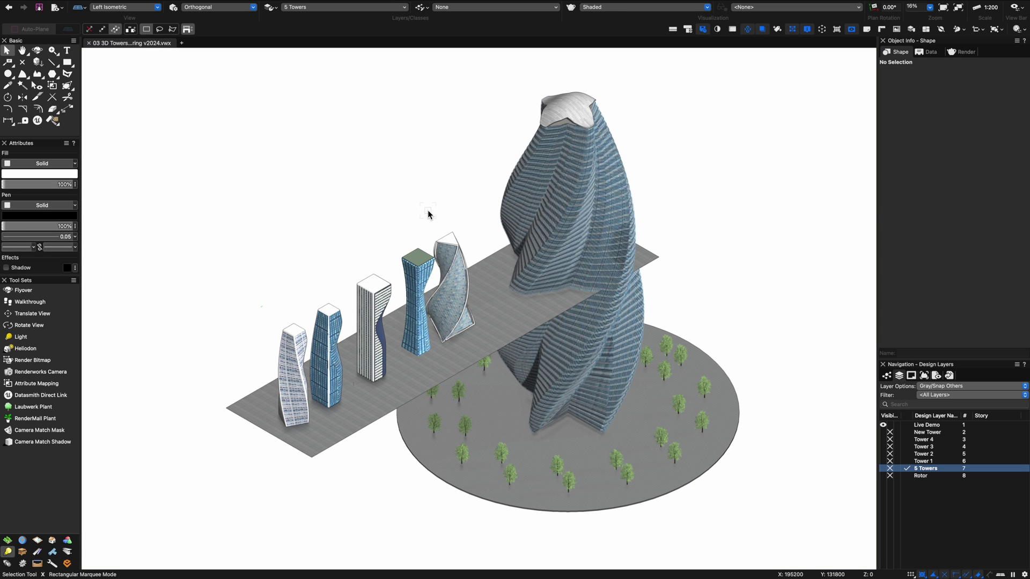
key(2)
click(504, 329)
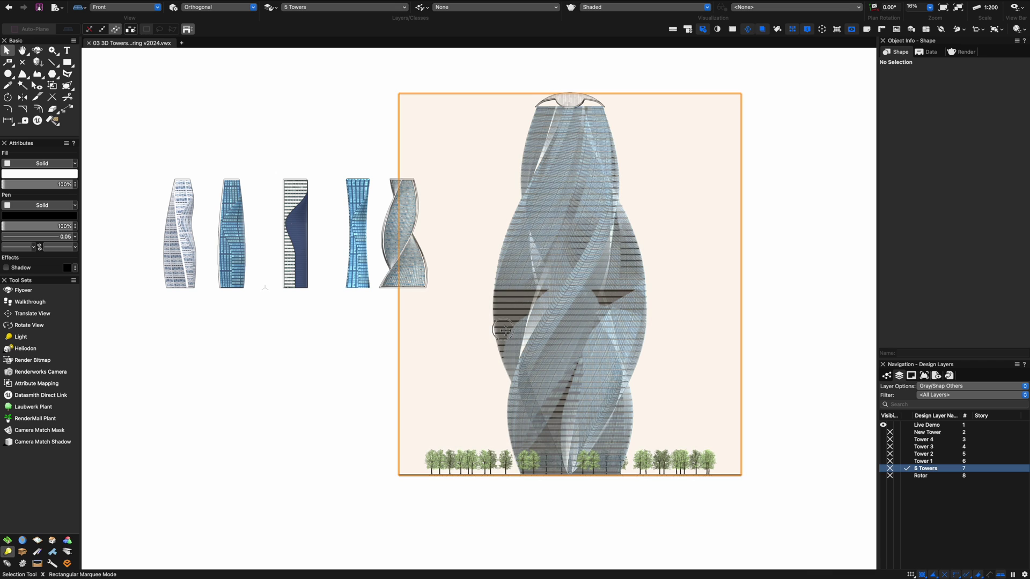
drag(509, 475, 566, 288)
drag(478, 317, 377, 345)
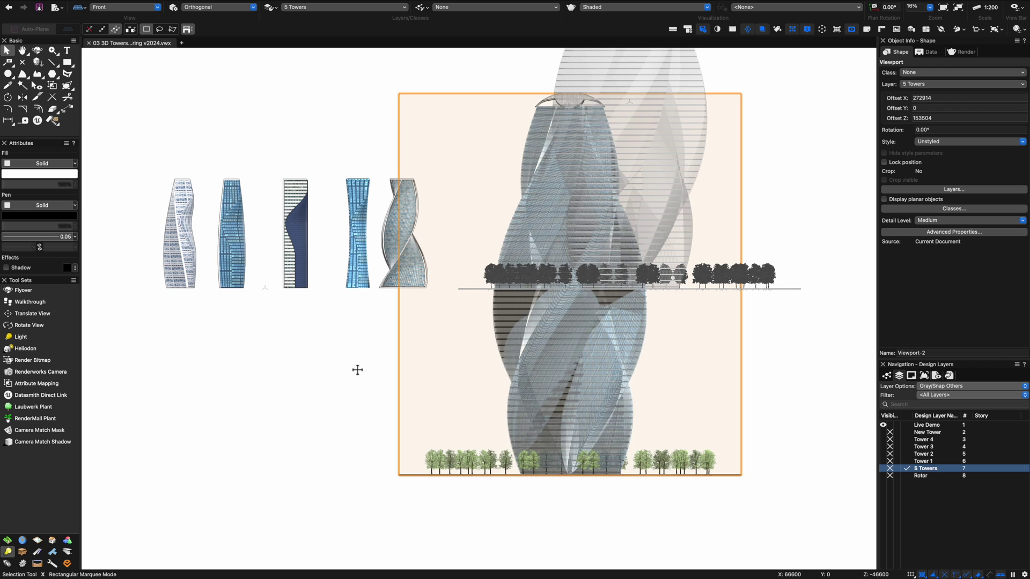
click(474, 463)
Orbit around the six towers in 3D and examine how the twisted tower's round slab meets the five towers' base
scroll(471, 459, down, 2)
ctrl+middle_drag(379, 418, 394, 442)
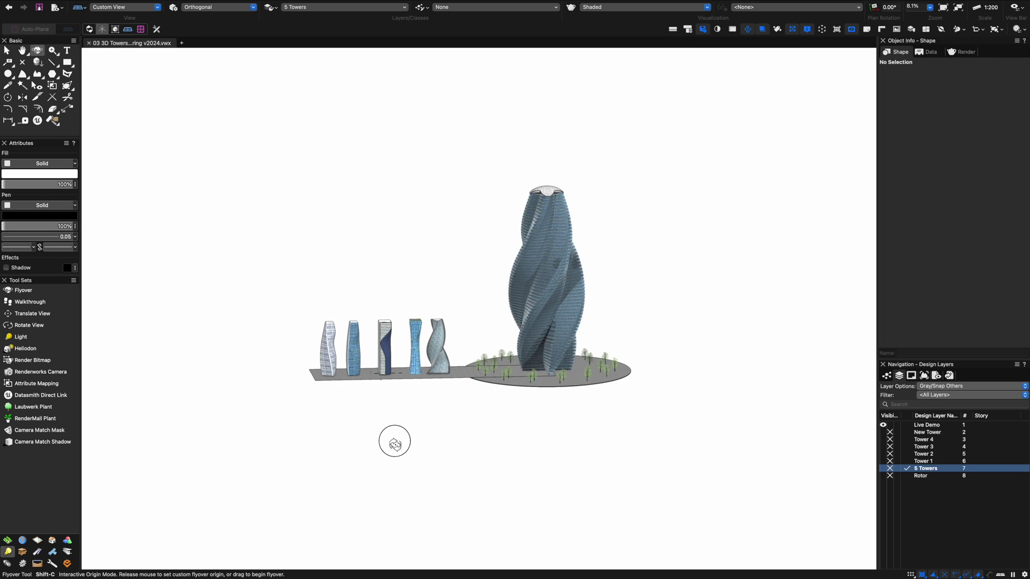
drag(395, 445, 542, 468)
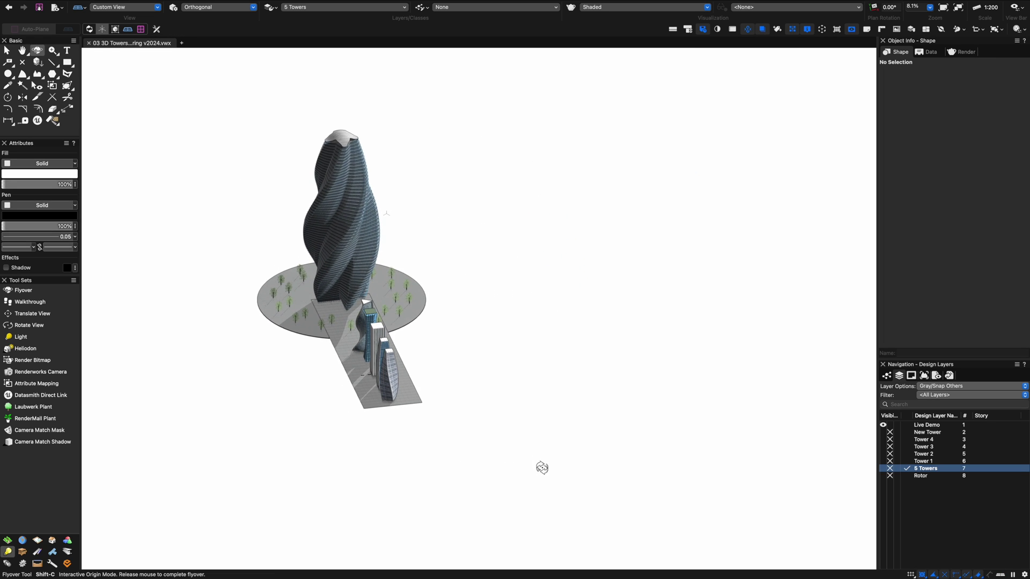
middle_drag(358, 209, 501, 247)
scroll(501, 247, up, 3)
ctrl+middle_drag(404, 381, 404, 385)
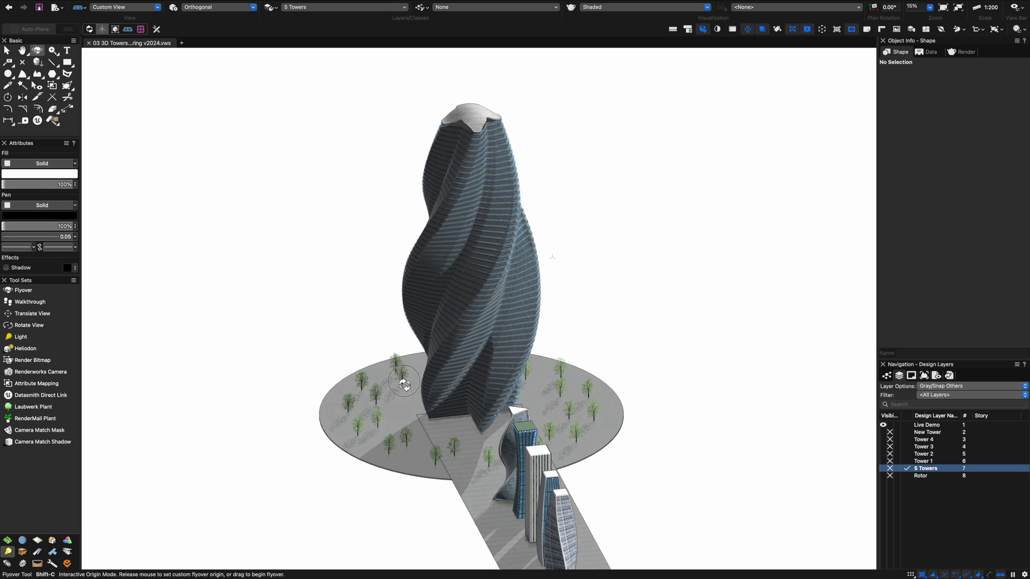
drag(404, 384, 587, 376)
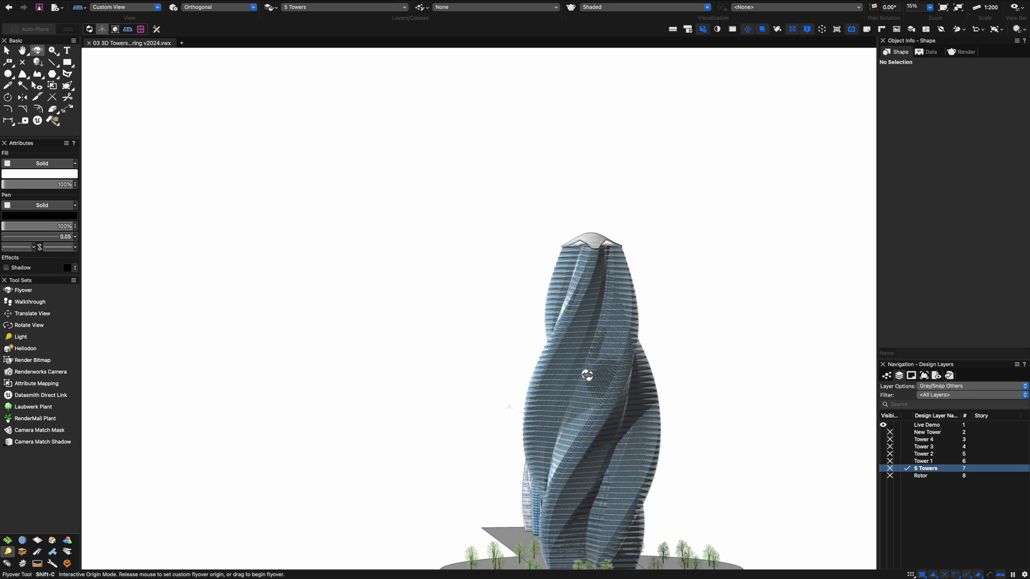
Walk and fly around the towers in perspective, examining the twisted tower's facade and the row of five towers
key(shift+u)
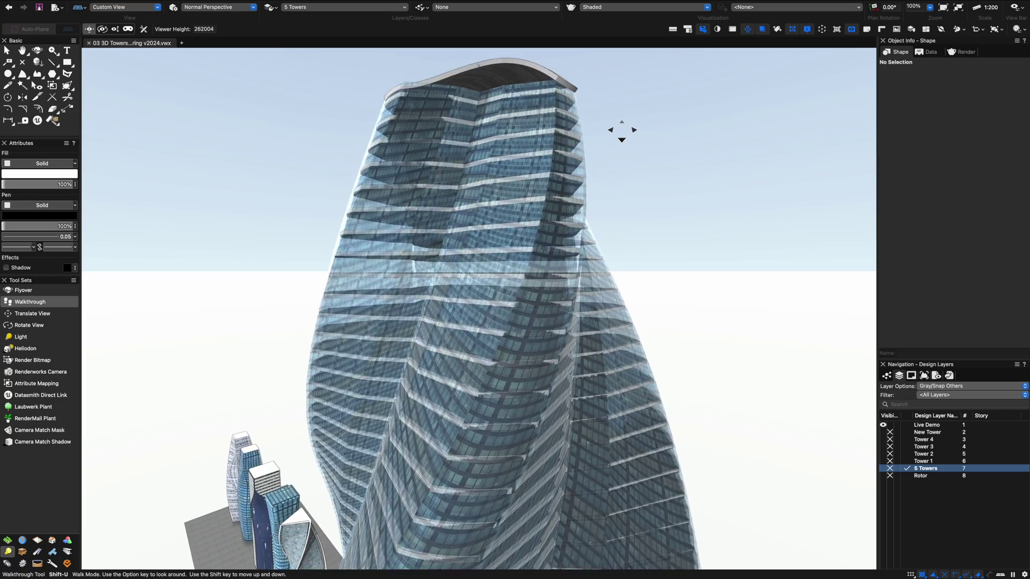
drag(622, 130, 622, 130)
drag(877, 389, 516, 481)
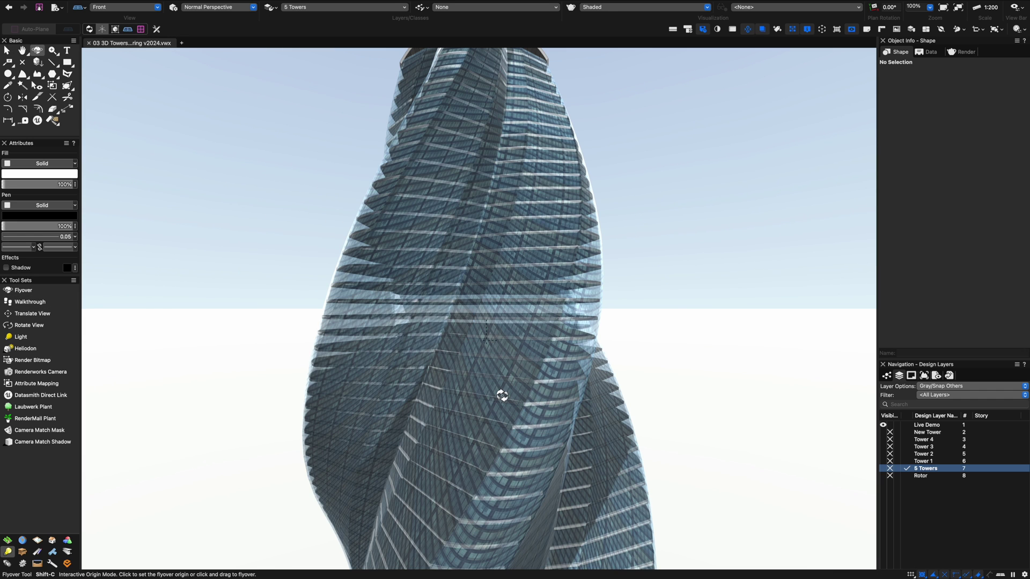
scroll(501, 396, down, 10)
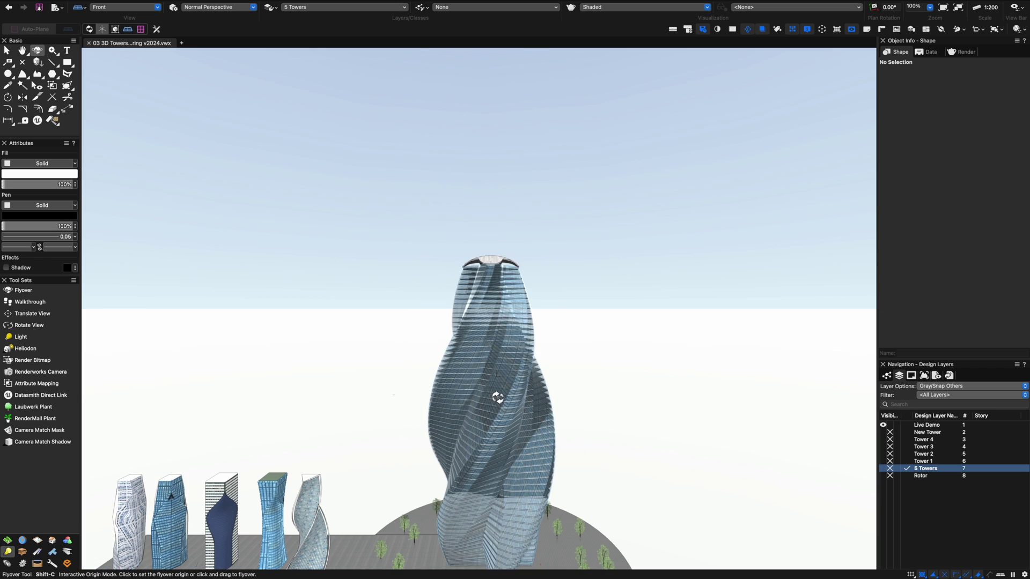
drag(495, 394, 523, 397)
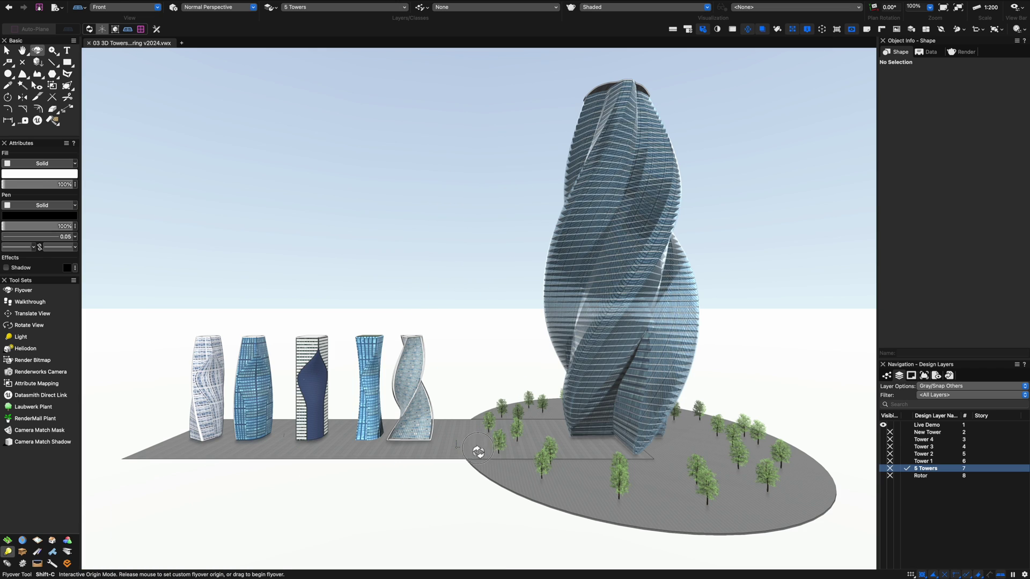
drag(478, 452, 45, 466)
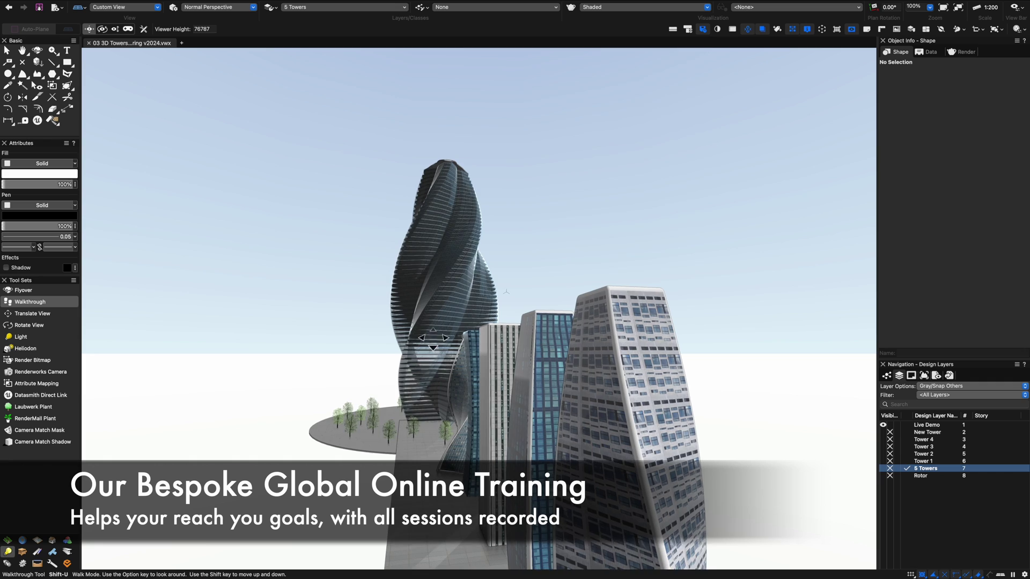
drag(436, 262, 435, 261)
drag(508, 294, 513, 288)
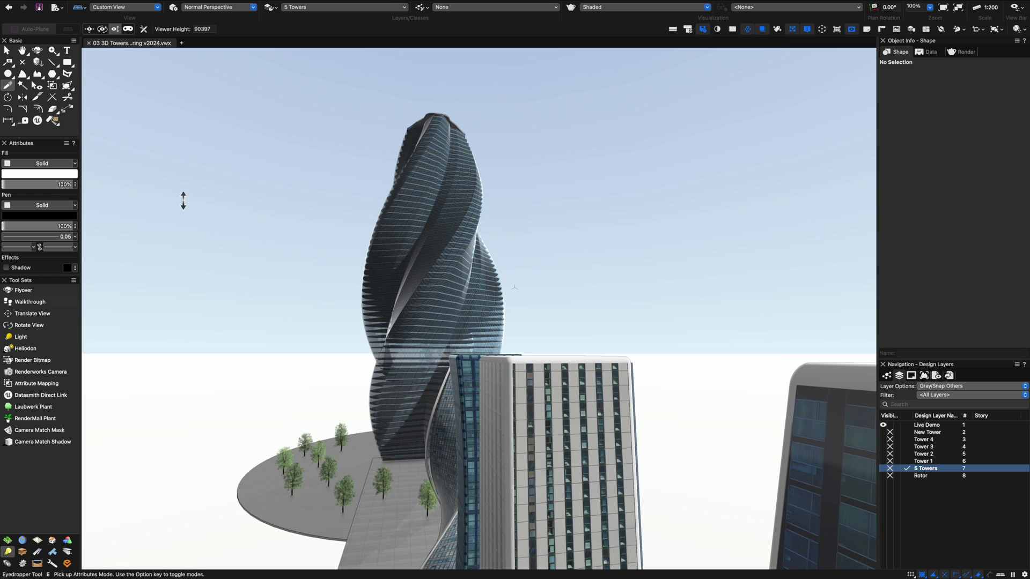
Check the Walkthrough tool's gamer-mode movement mappings, test moving forward, and increase the speed increment factor
click(143, 29)
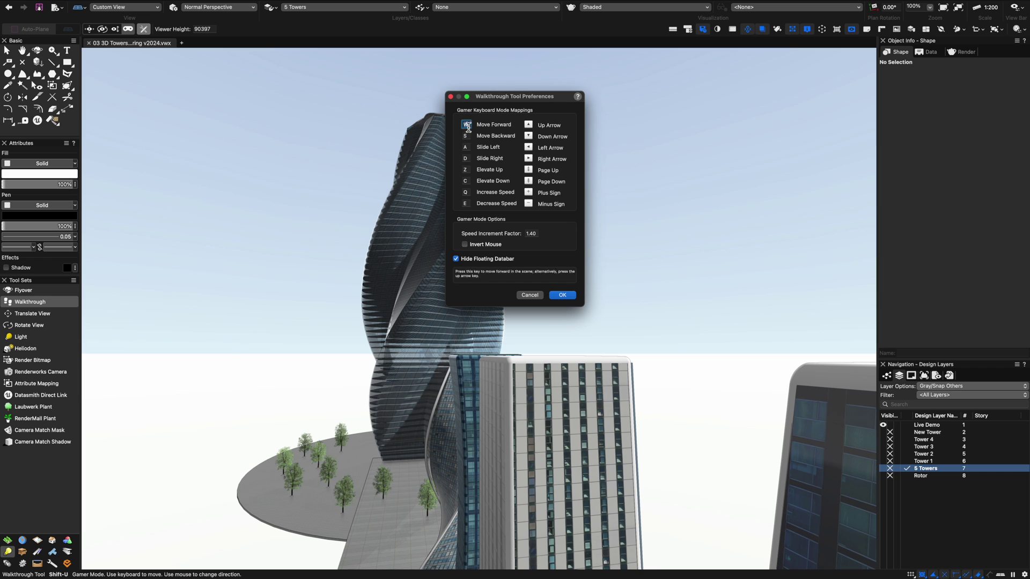
click(556, 297)
key(w)
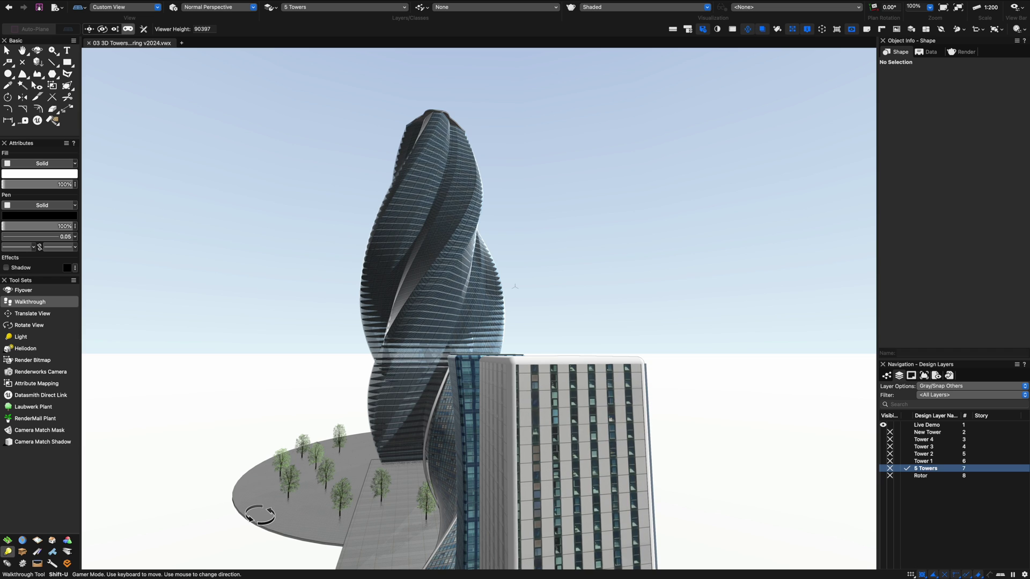
key(w)
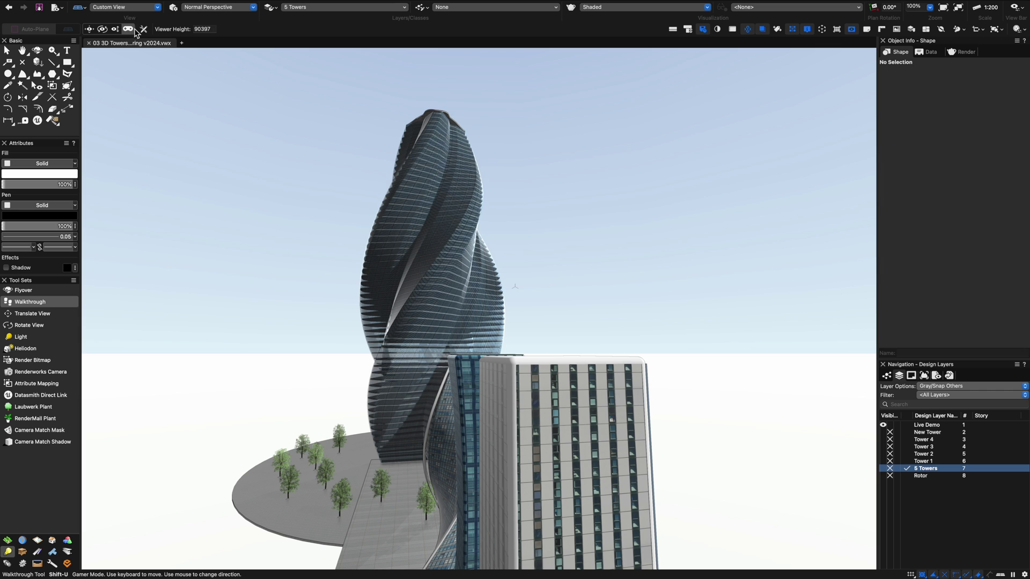
click(143, 29)
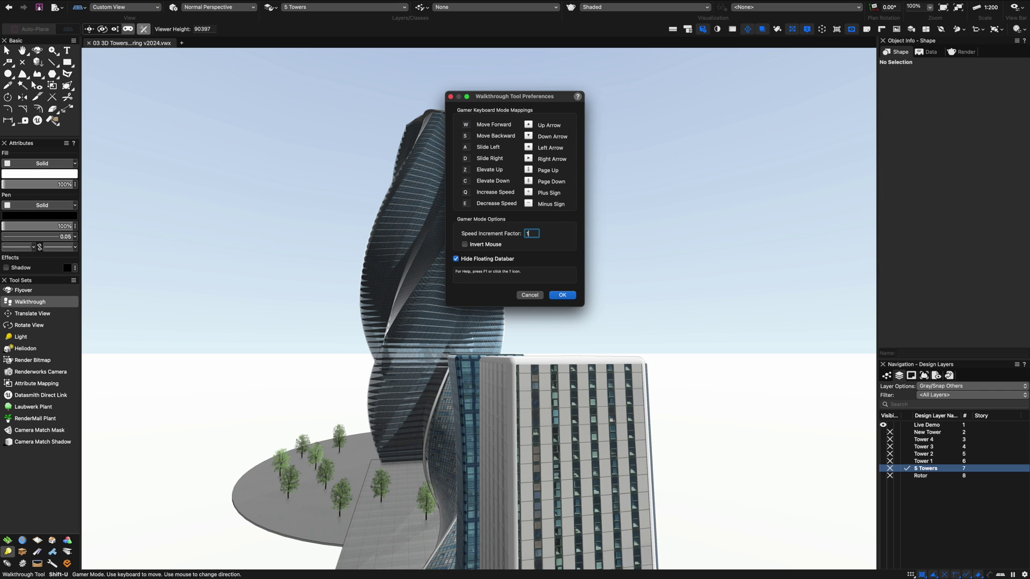
key(Return)
Move through the scene in gamer mode up to the twisted tower's facade and back out to view all six towers
key(w)
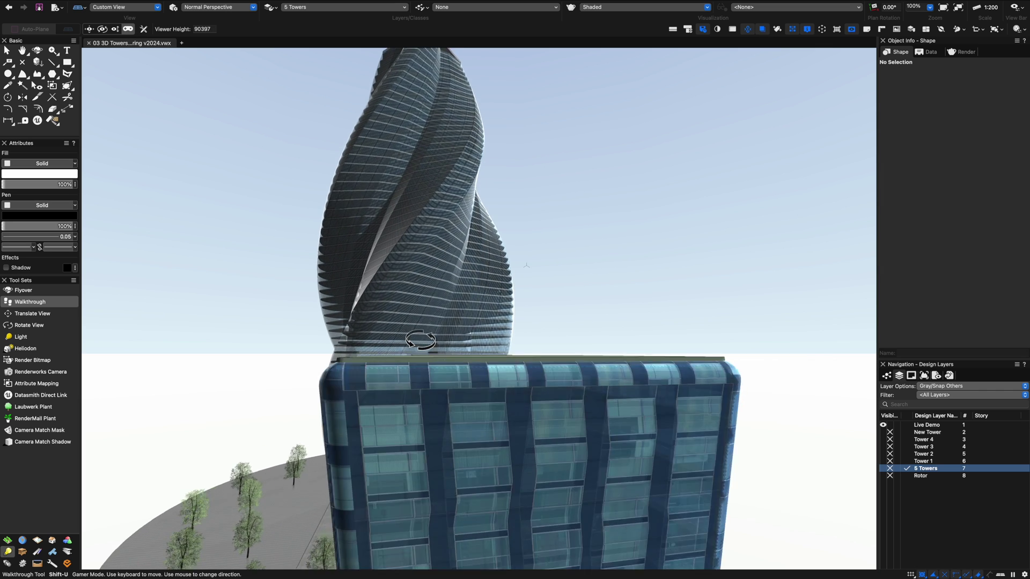
key(w)
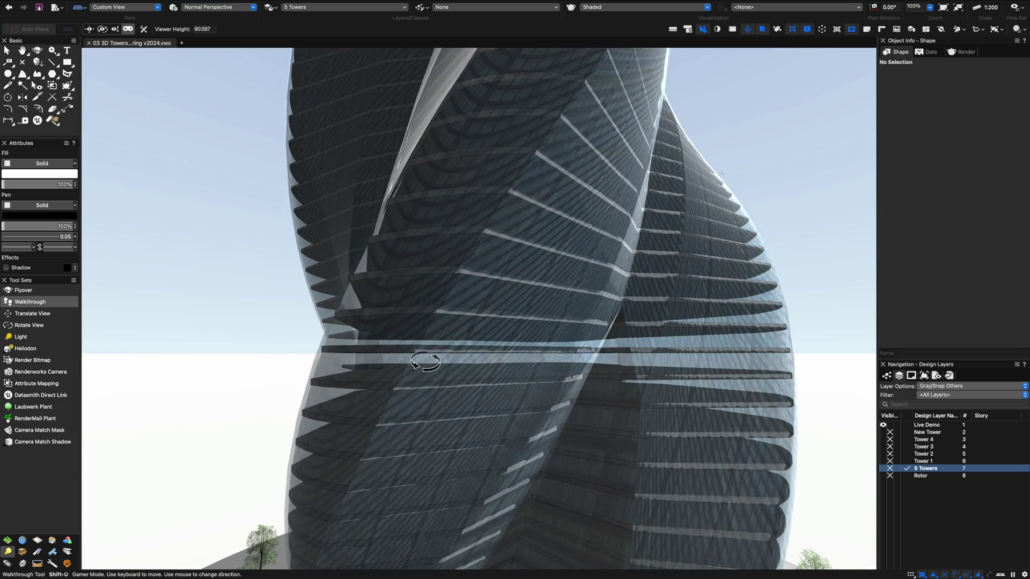
key(s)
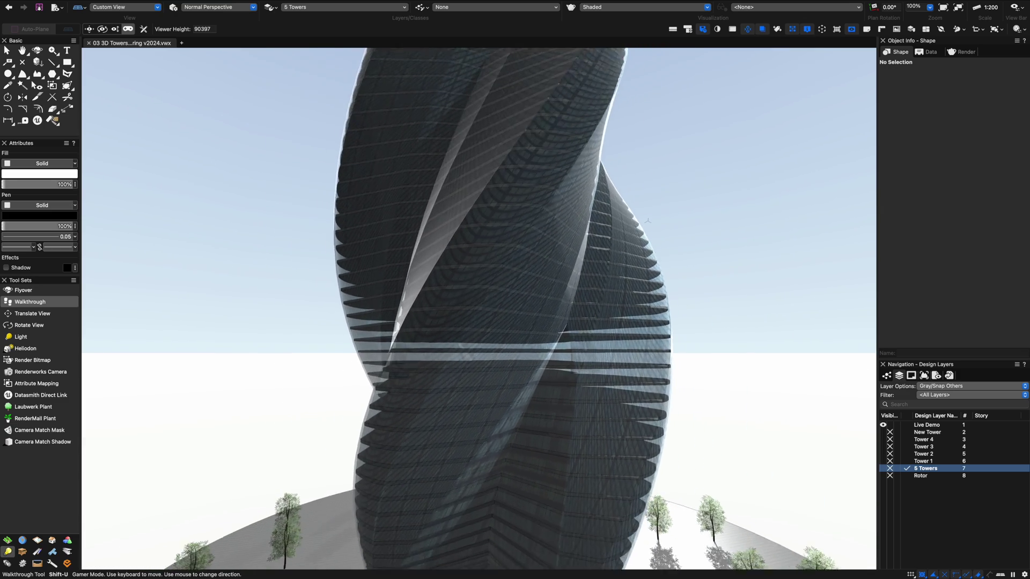
key(s)
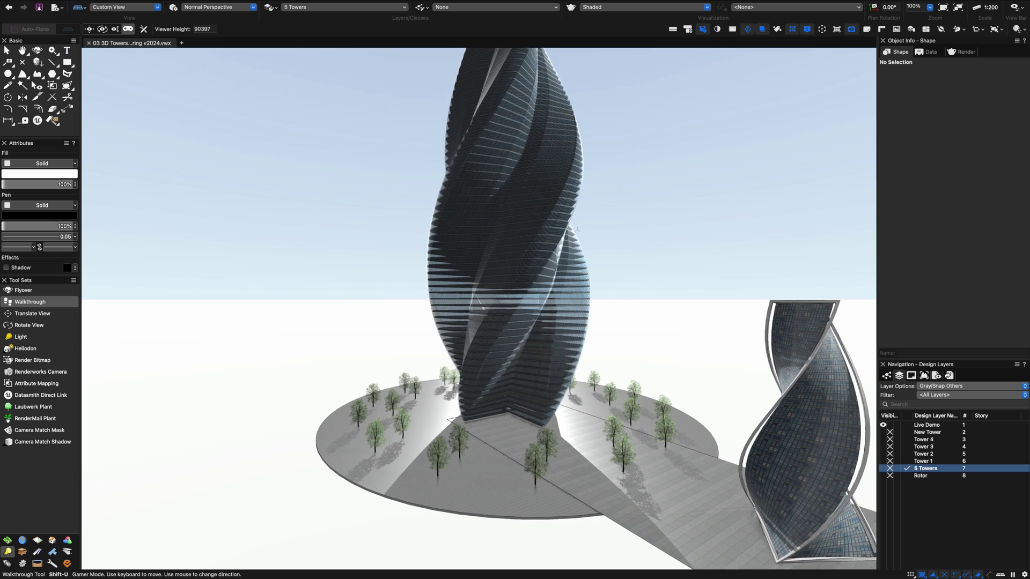
key(s)
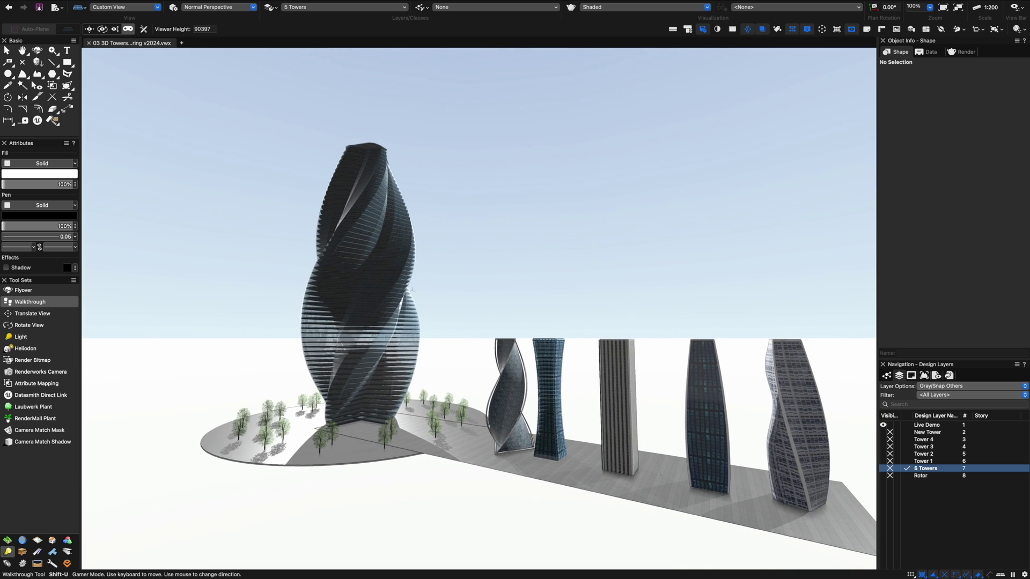
key(s)
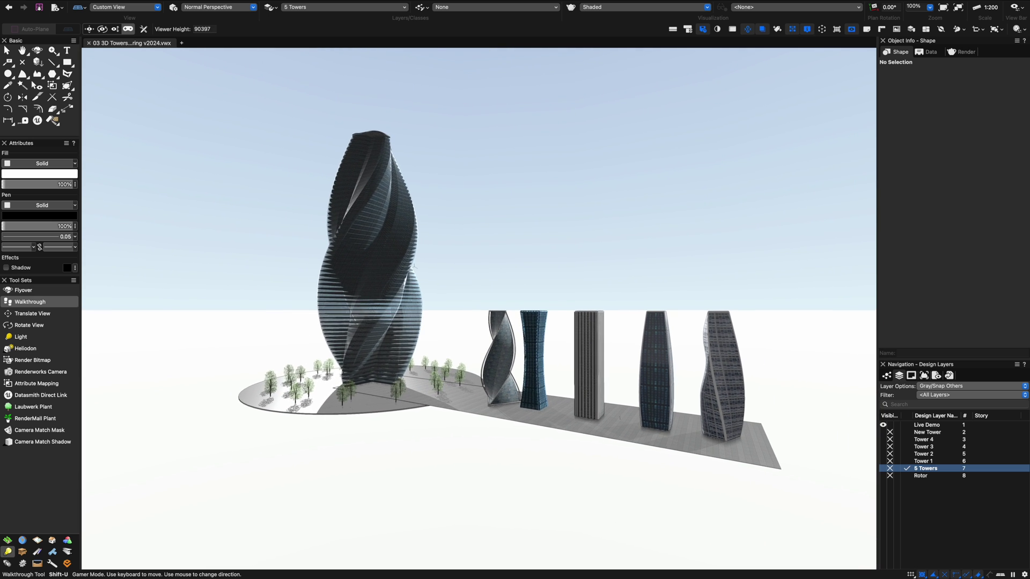
key(d)
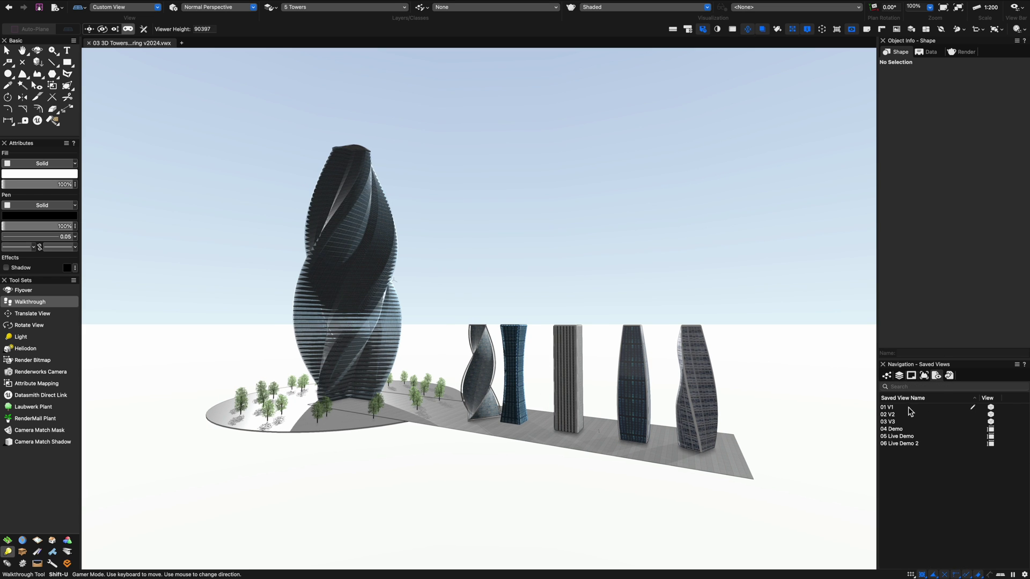
Recall saved view 01 V1 and redefine it with the perspective that frames all six towers
double_click(909, 407)
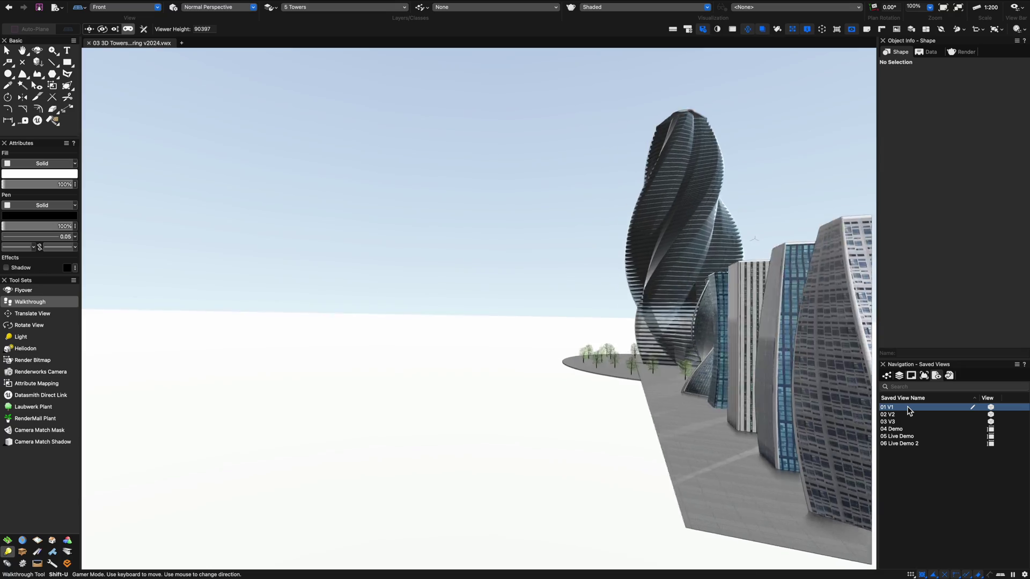
double_click(900, 414)
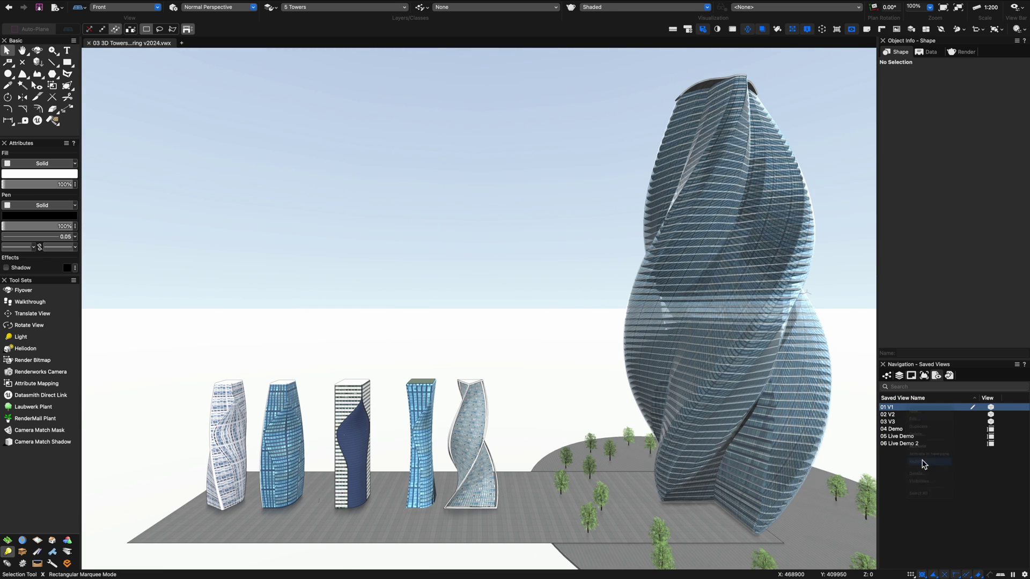
key(Return)
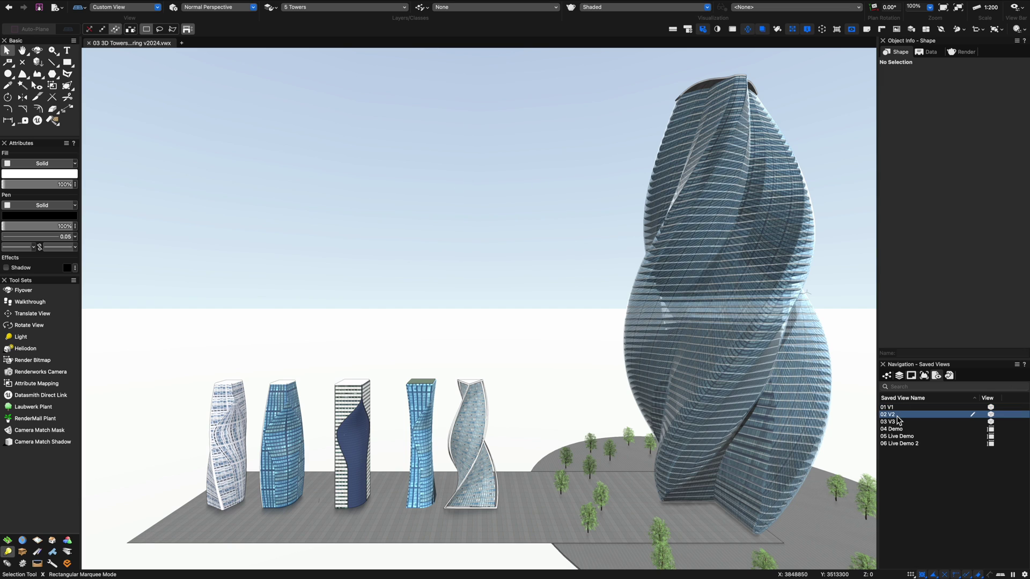
Recall saved view 02 V2 to check its framing of the towers
double_click(898, 415)
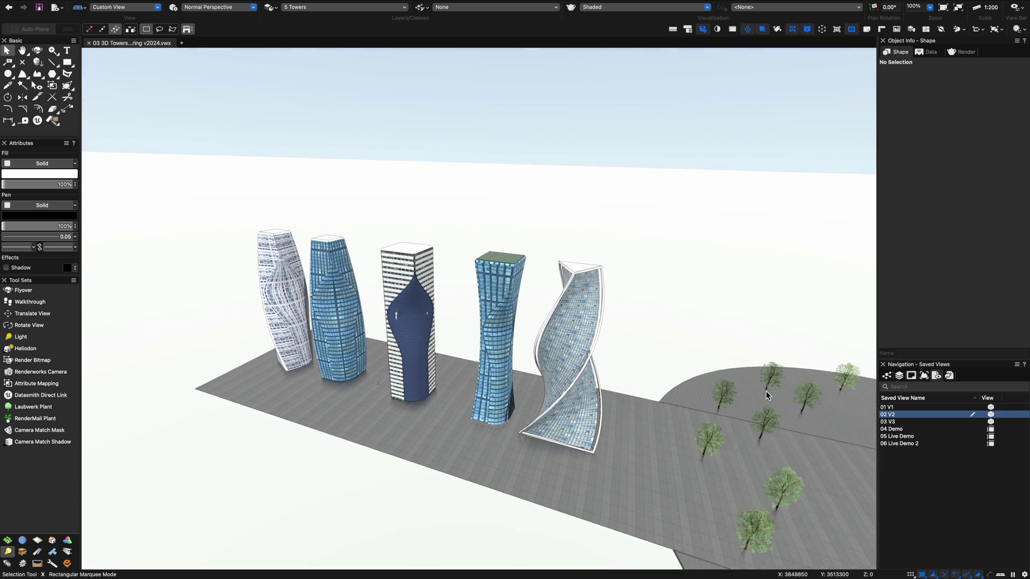